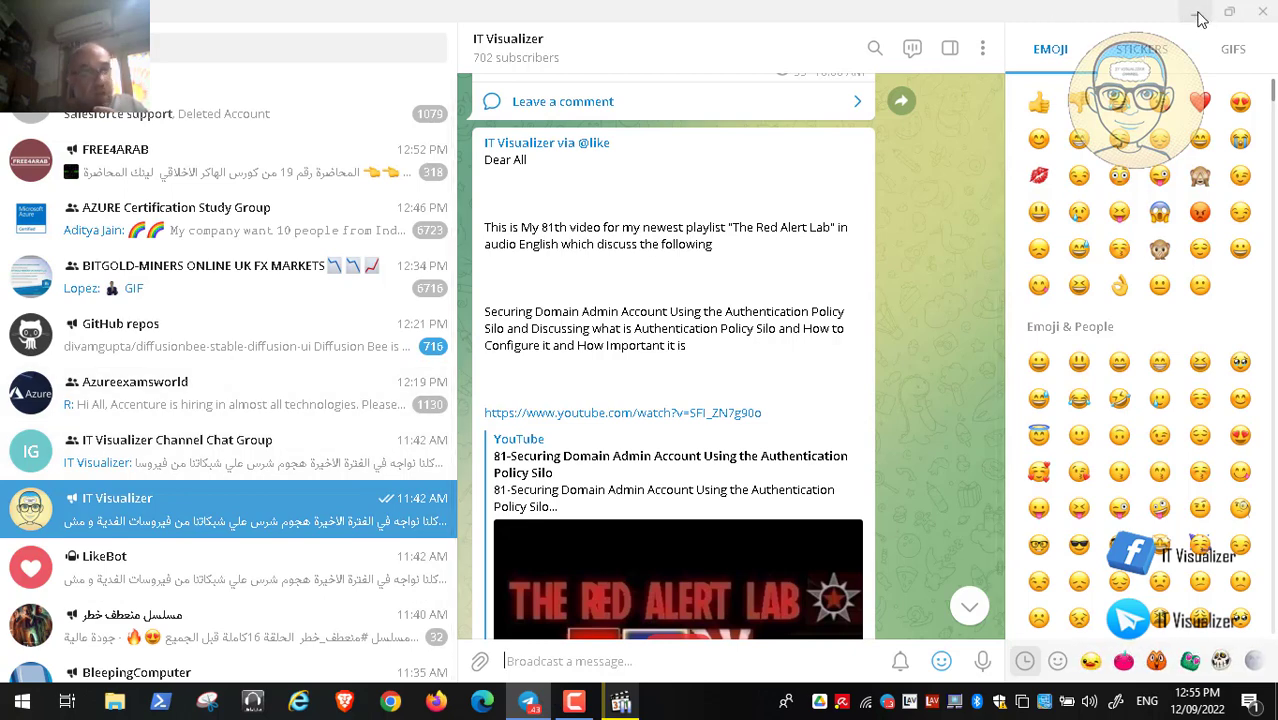
# Step: Resume the tutorial video full screen, then minimize VMware Workstation to show the desktop
pyautogui.click(1196, 14)
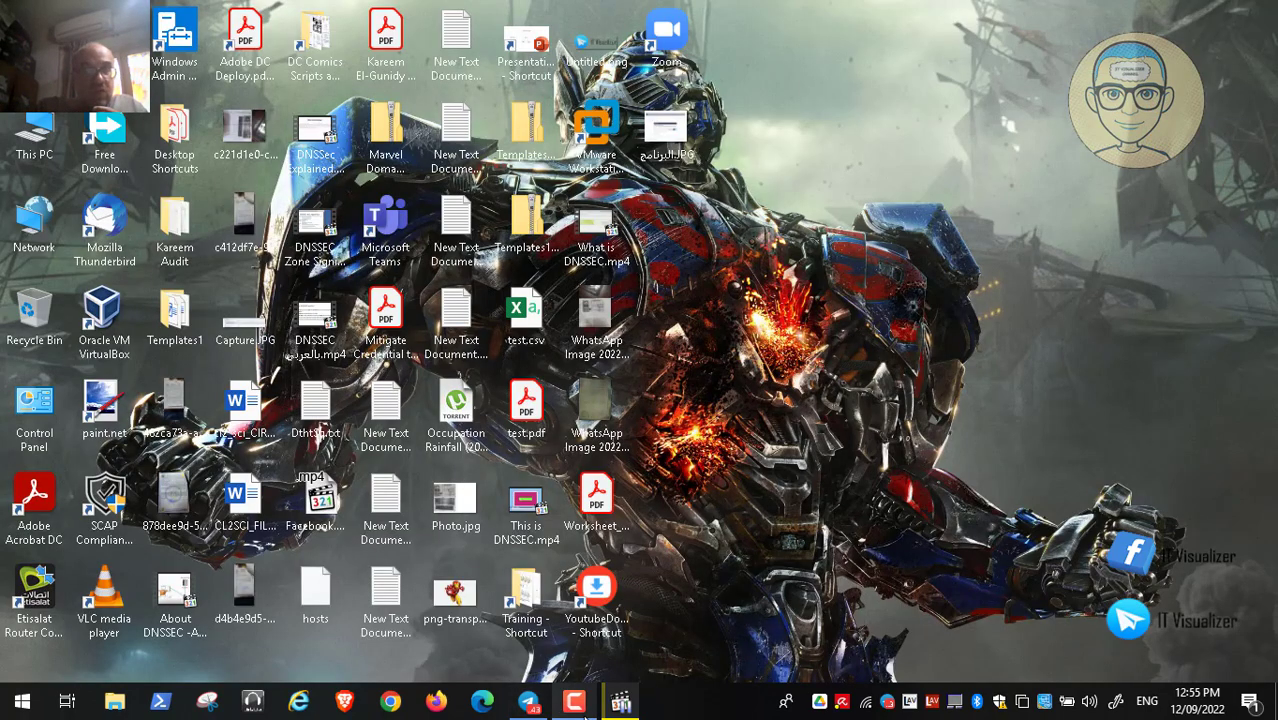
pyautogui.click(620, 700)
pyautogui.doubleClick(428, 438)
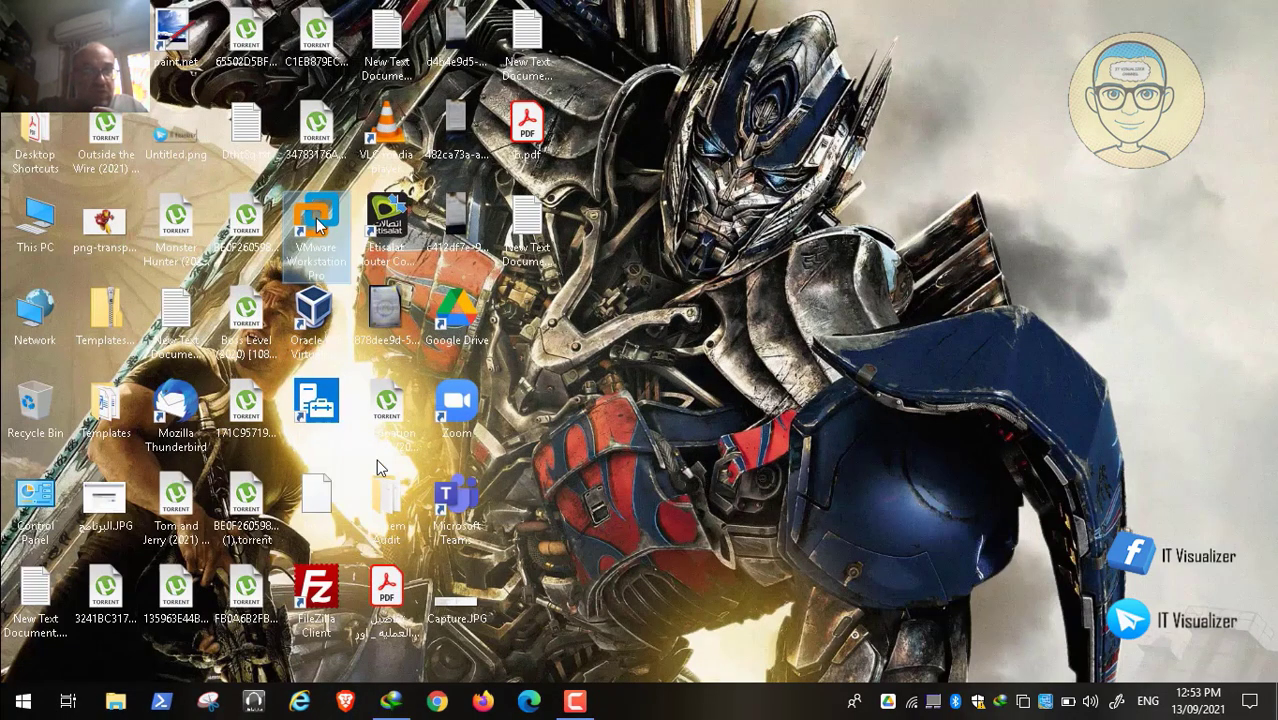
pyautogui.click(20, 682)
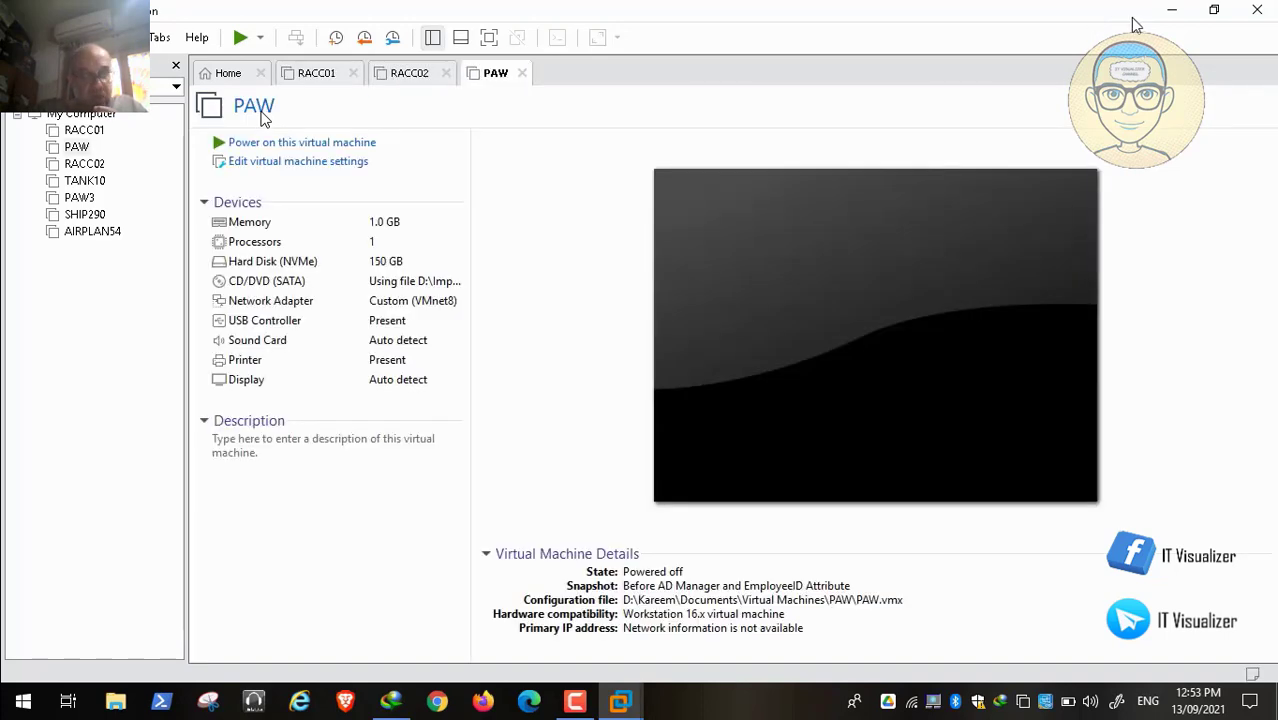
pyautogui.click(1164, 14)
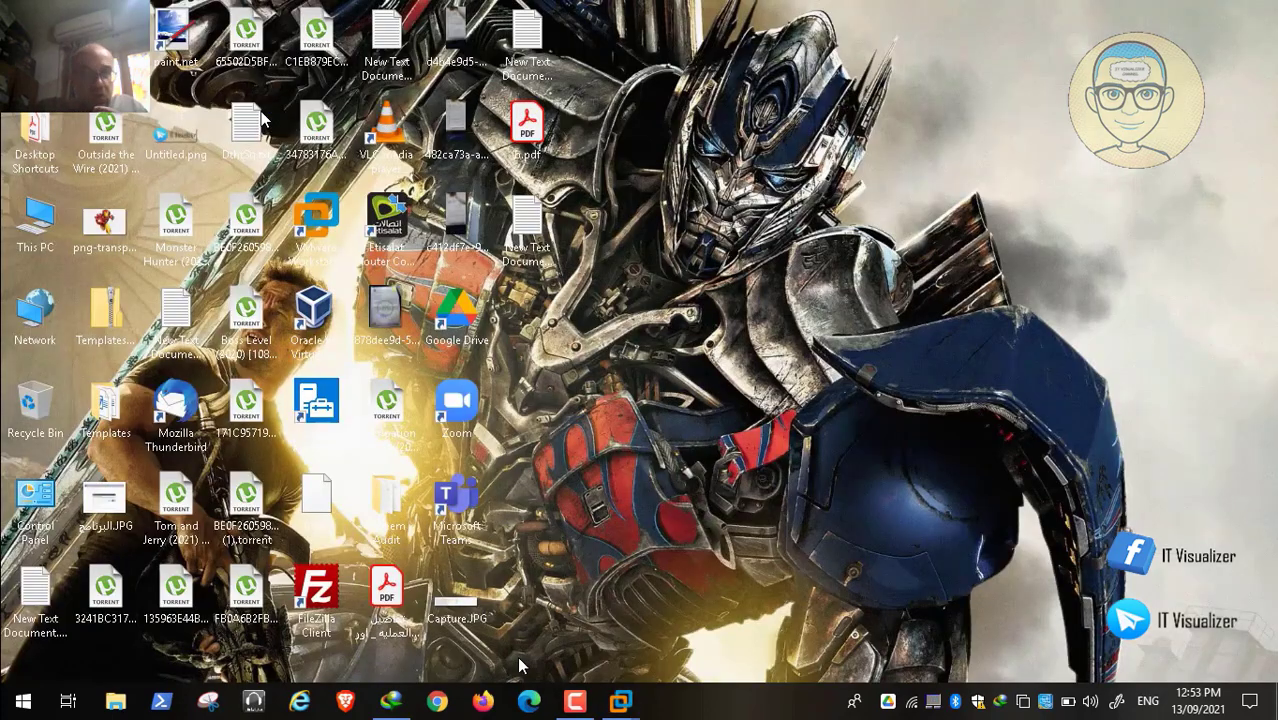
# Step: Open the Black Widow folder on D: holding AppLocker-Guidance-master.zip from the IDM download list
pyautogui.click(392, 703)
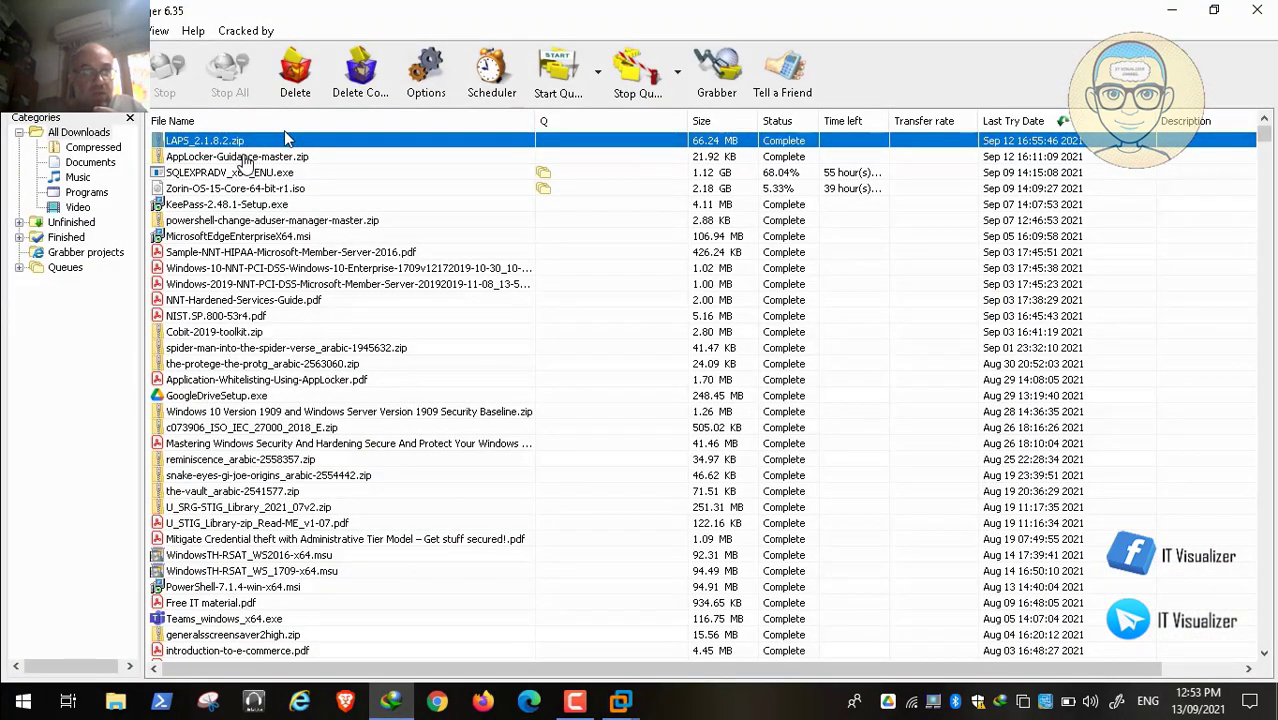
pyautogui.click(248, 157)
pyautogui.rightClick(244, 157)
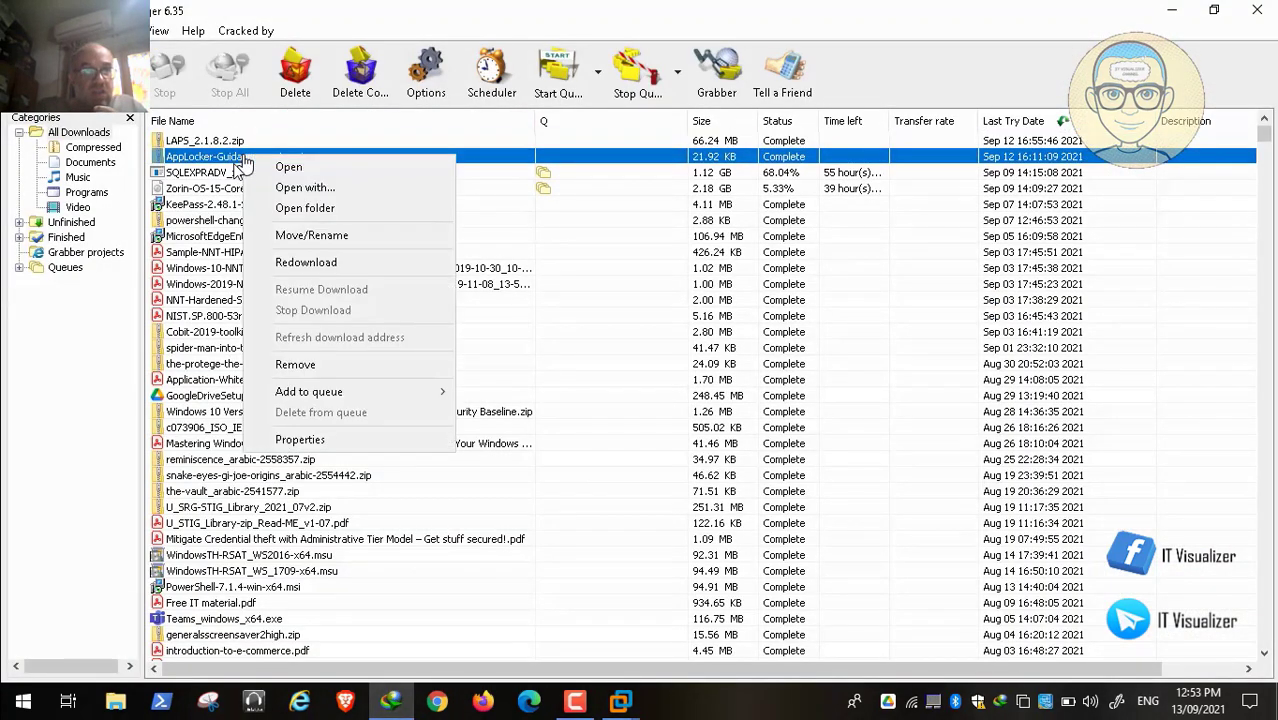
pyautogui.click(306, 208)
pyautogui.moveTo(105, 705)
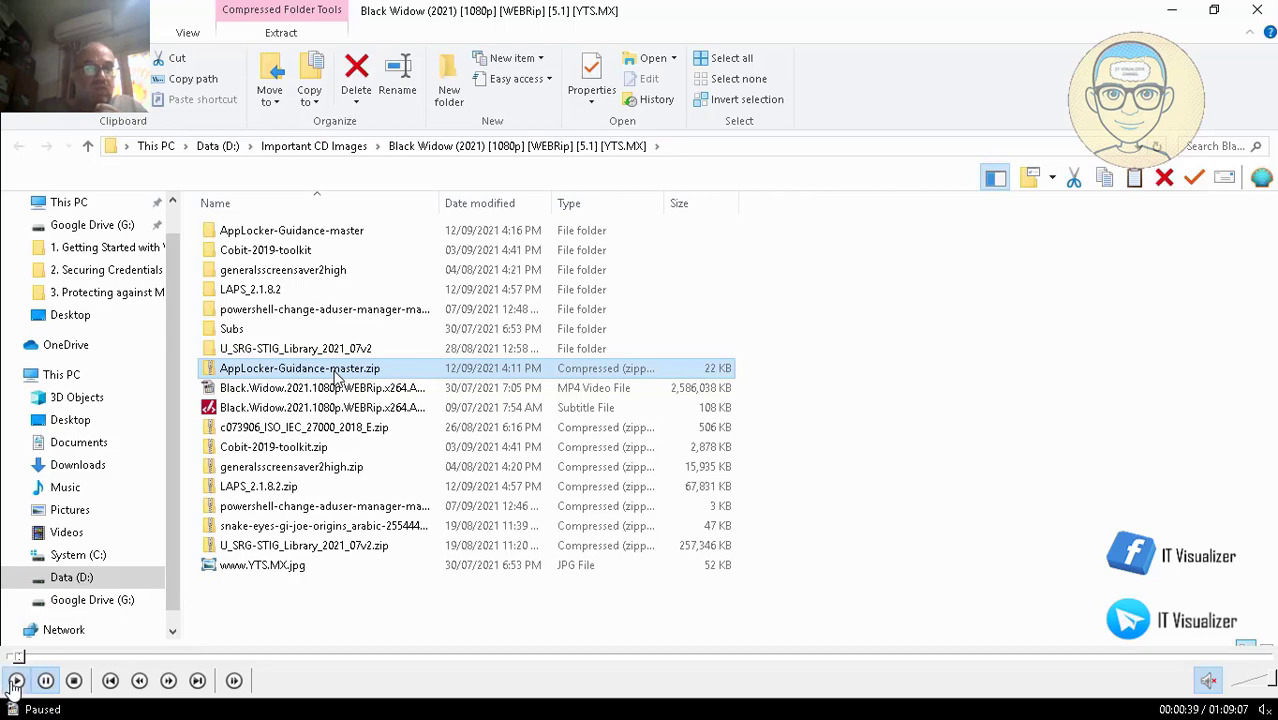
# Step: Copy AppLocker-Guidance-master.zip from the download folder
pyautogui.click(15, 688)
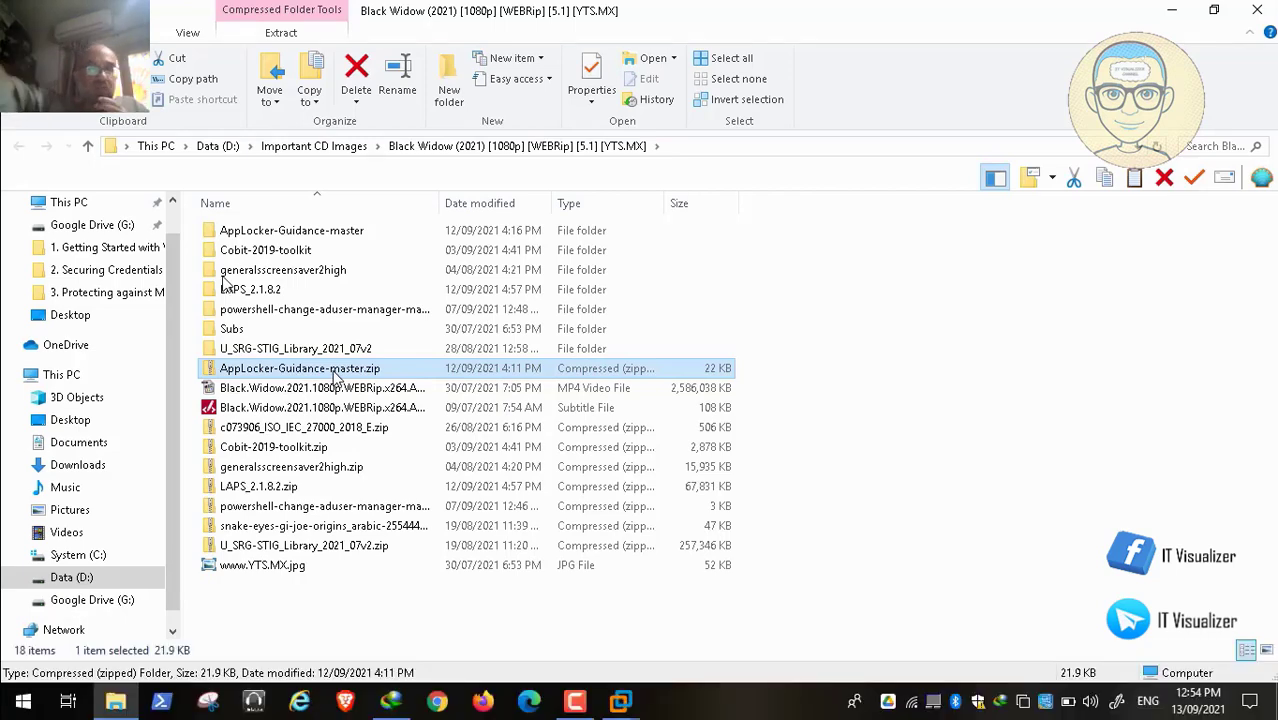
pyautogui.rightClick(335, 376)
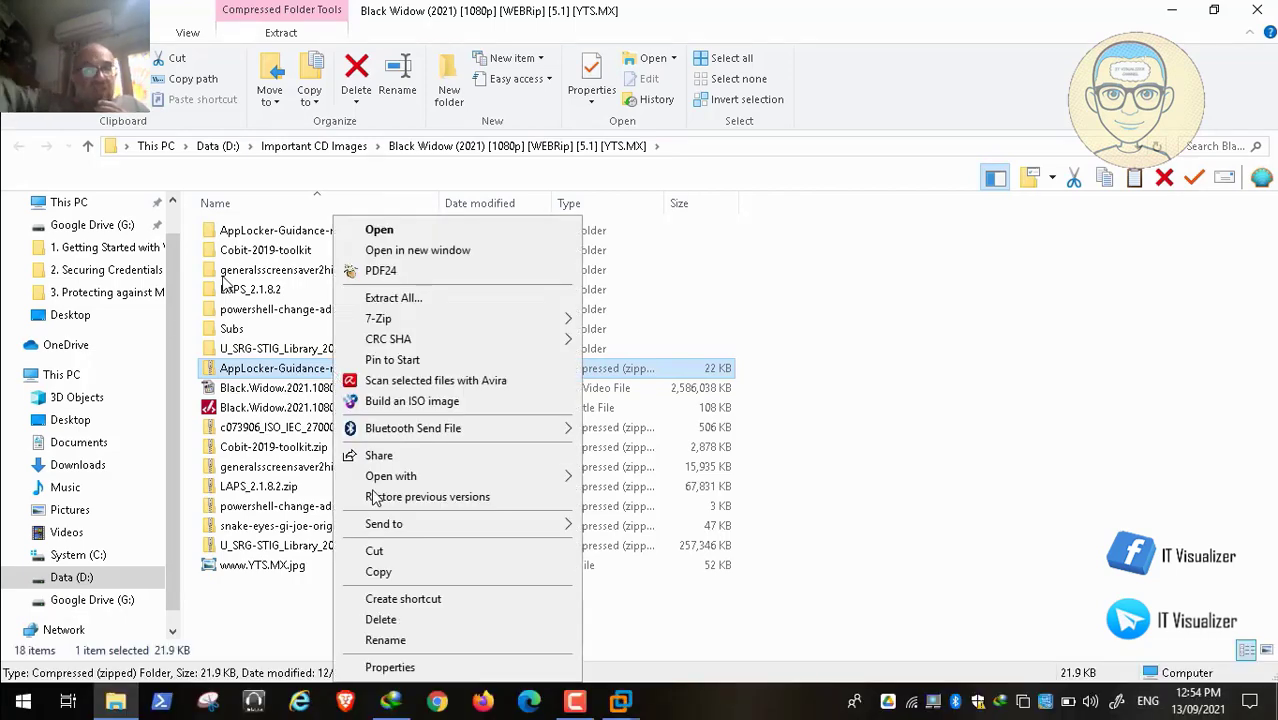
pyautogui.click(396, 568)
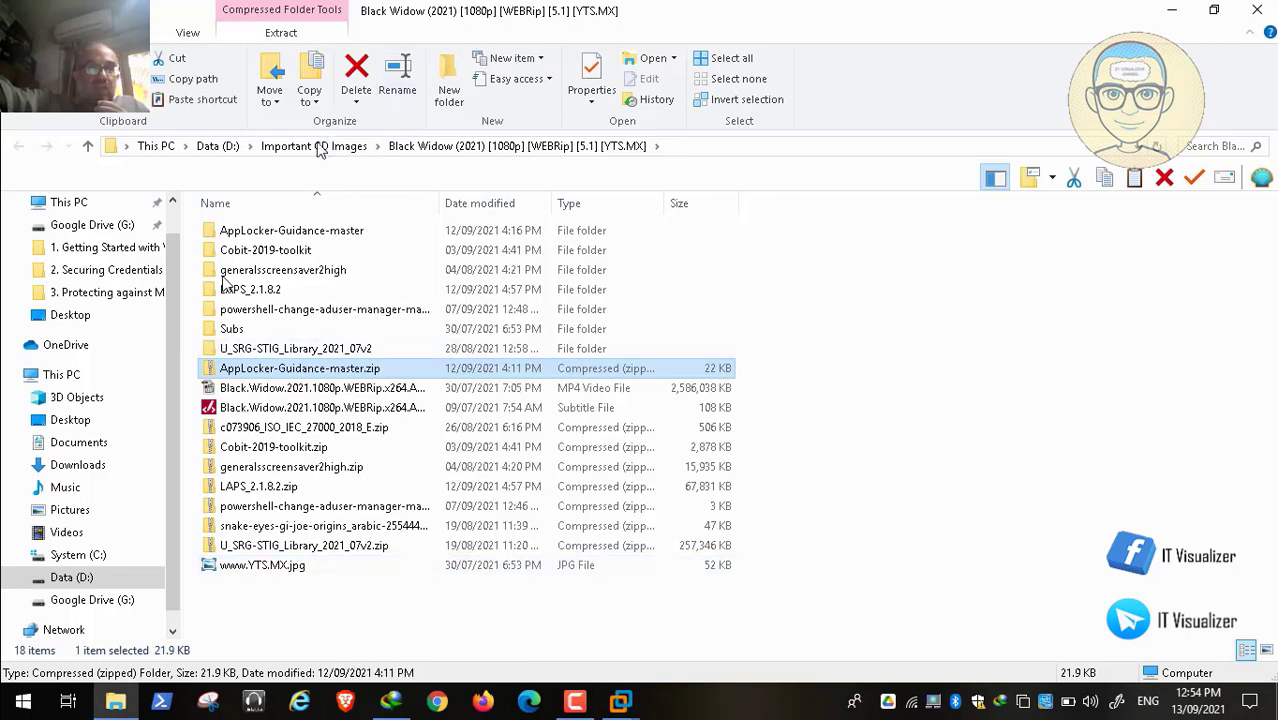
# Step: Paste the zip into D:\ADToolsCollection\The Red Alert\COVID-19
pyautogui.click(313, 146)
pyautogui.click(220, 147)
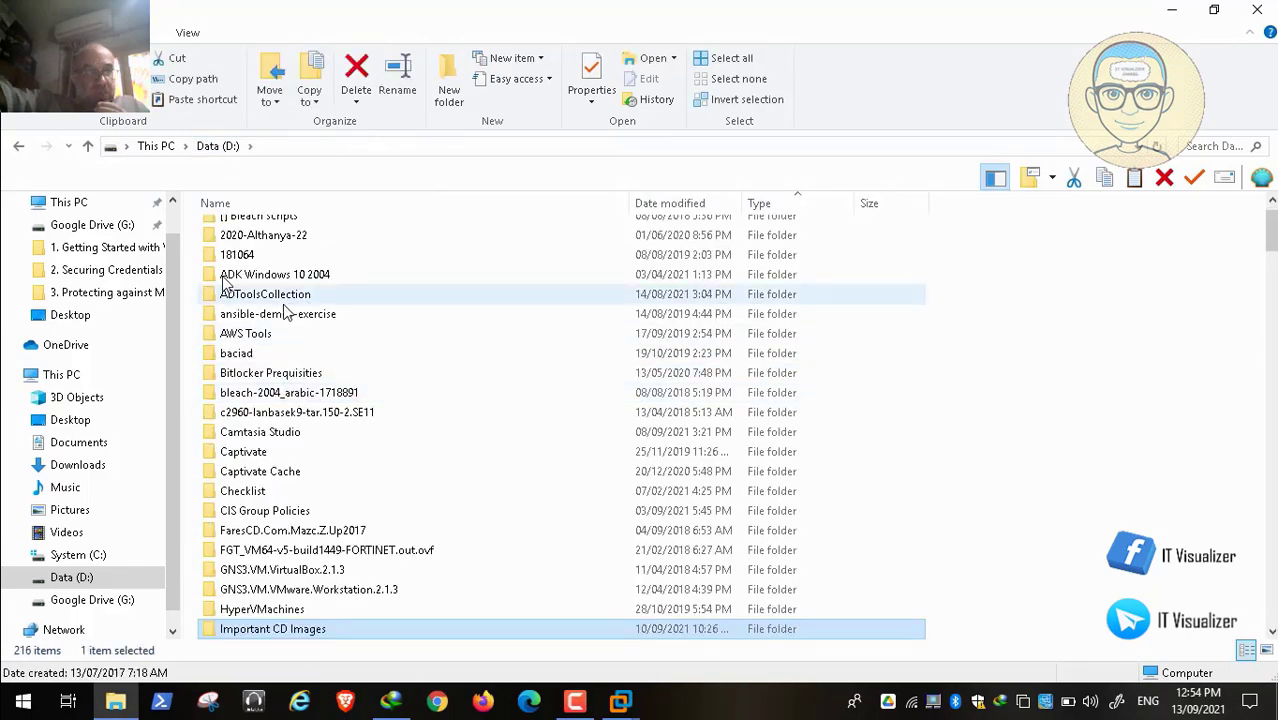
pyautogui.doubleClick(280, 298)
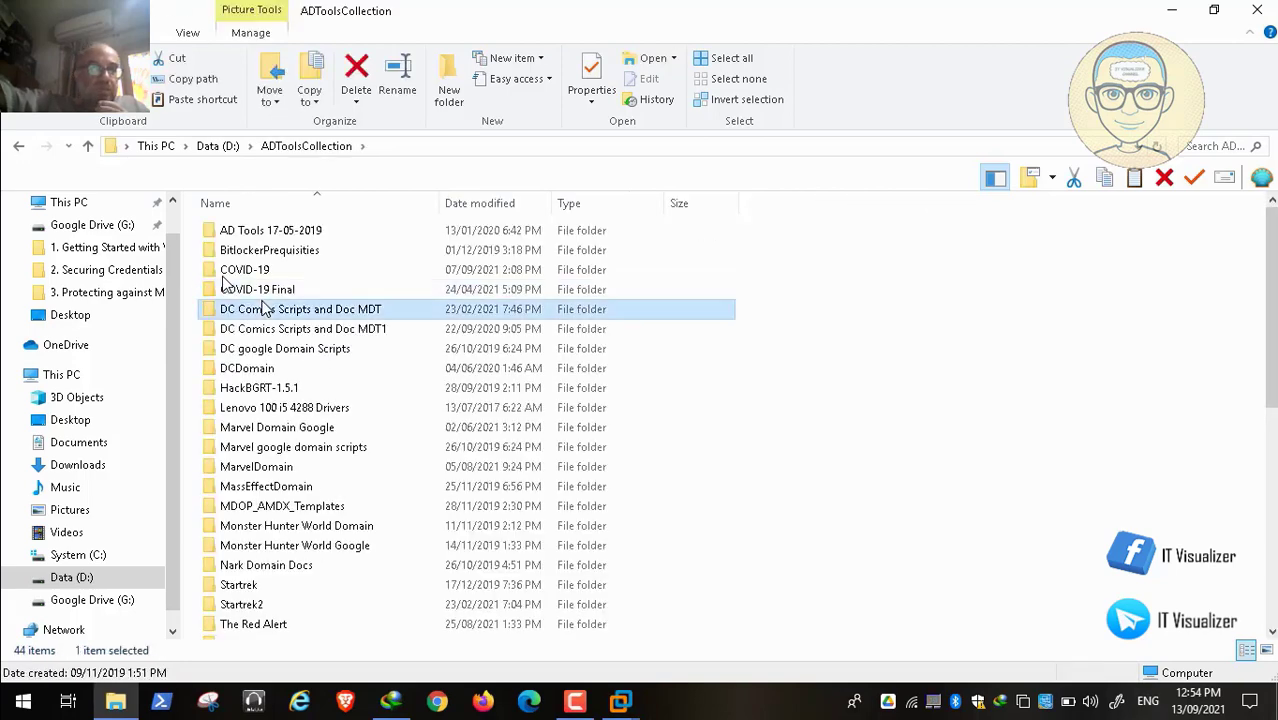
pyautogui.click(309, 624)
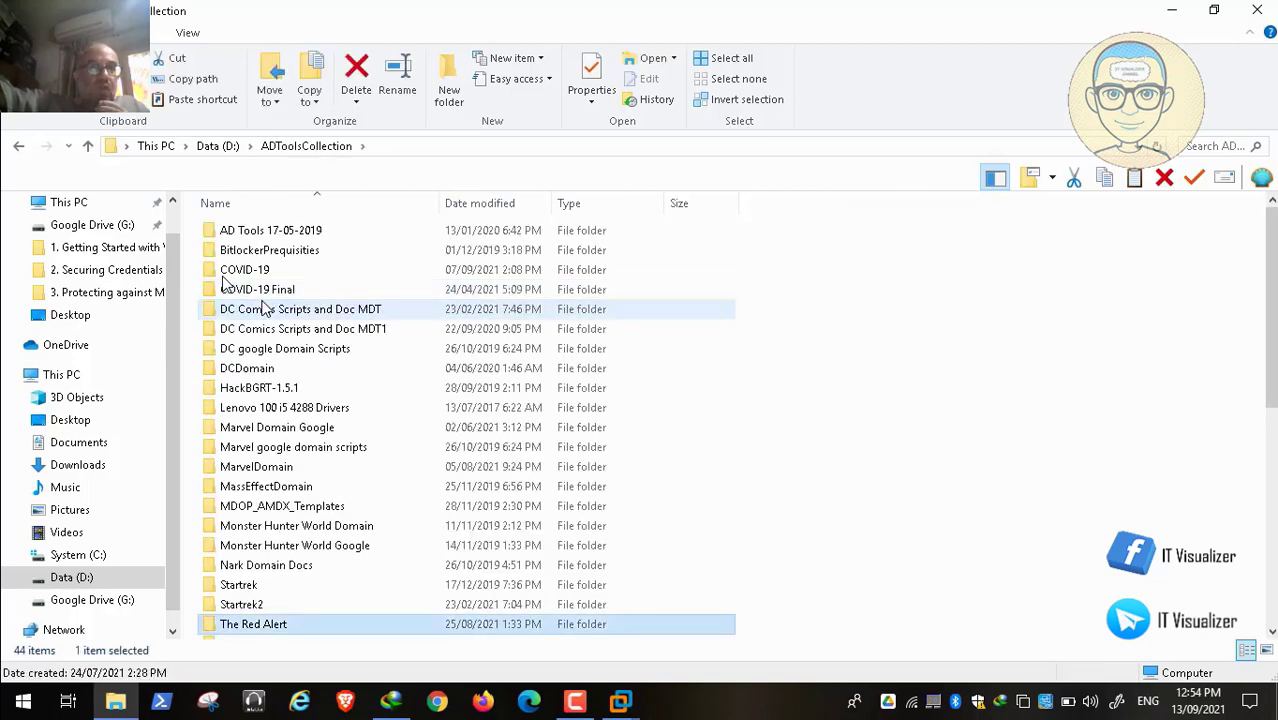
pyautogui.doubleClick(309, 624)
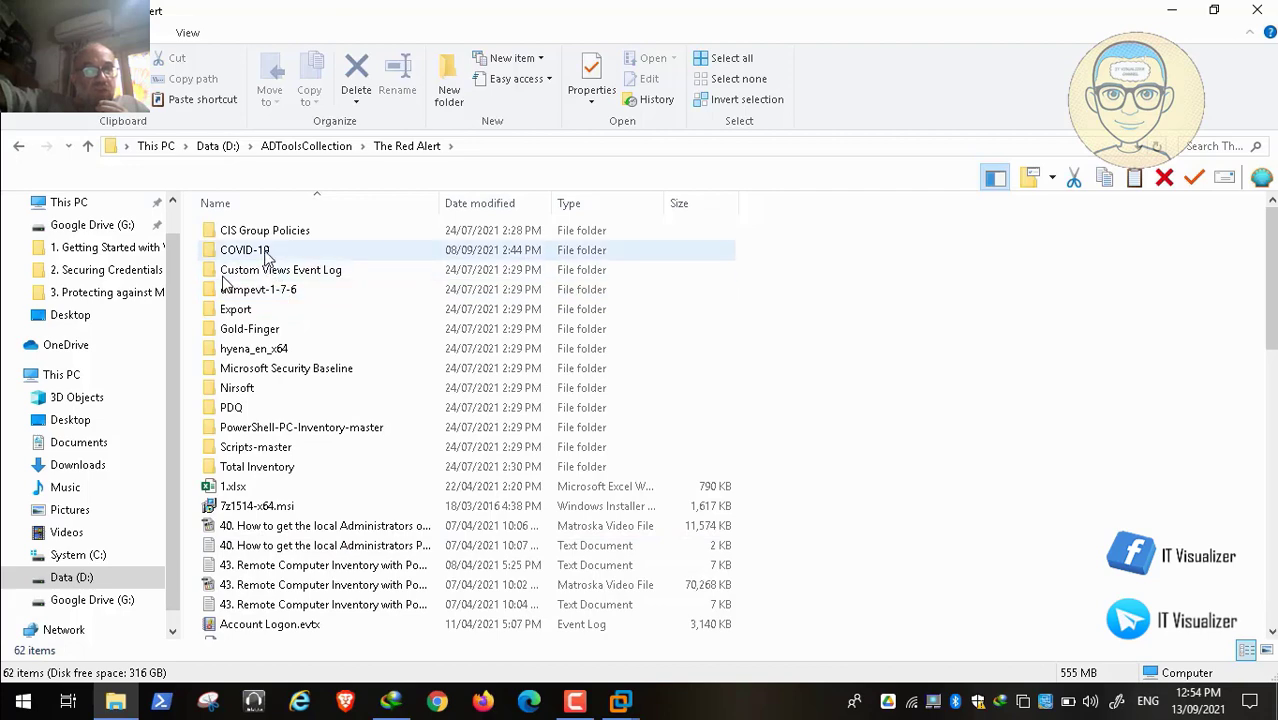
pyautogui.doubleClick(266, 254)
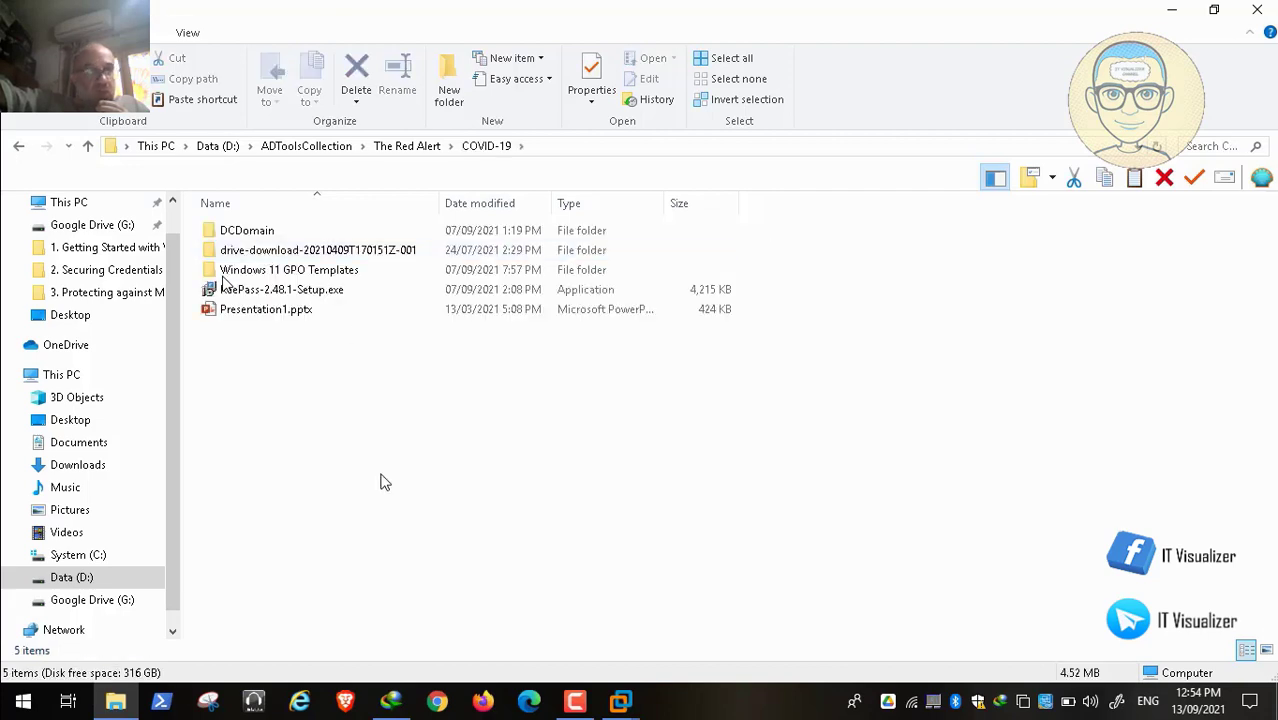
pyautogui.rightClick(381, 476)
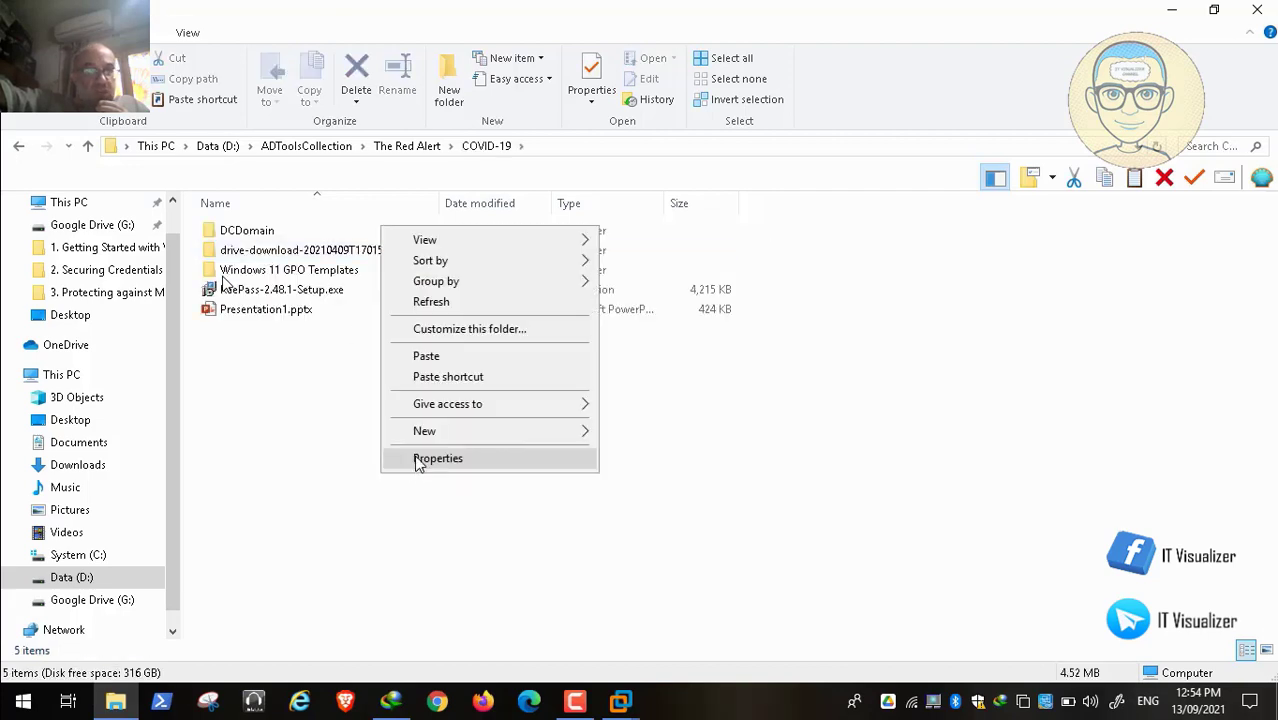
pyautogui.click(449, 355)
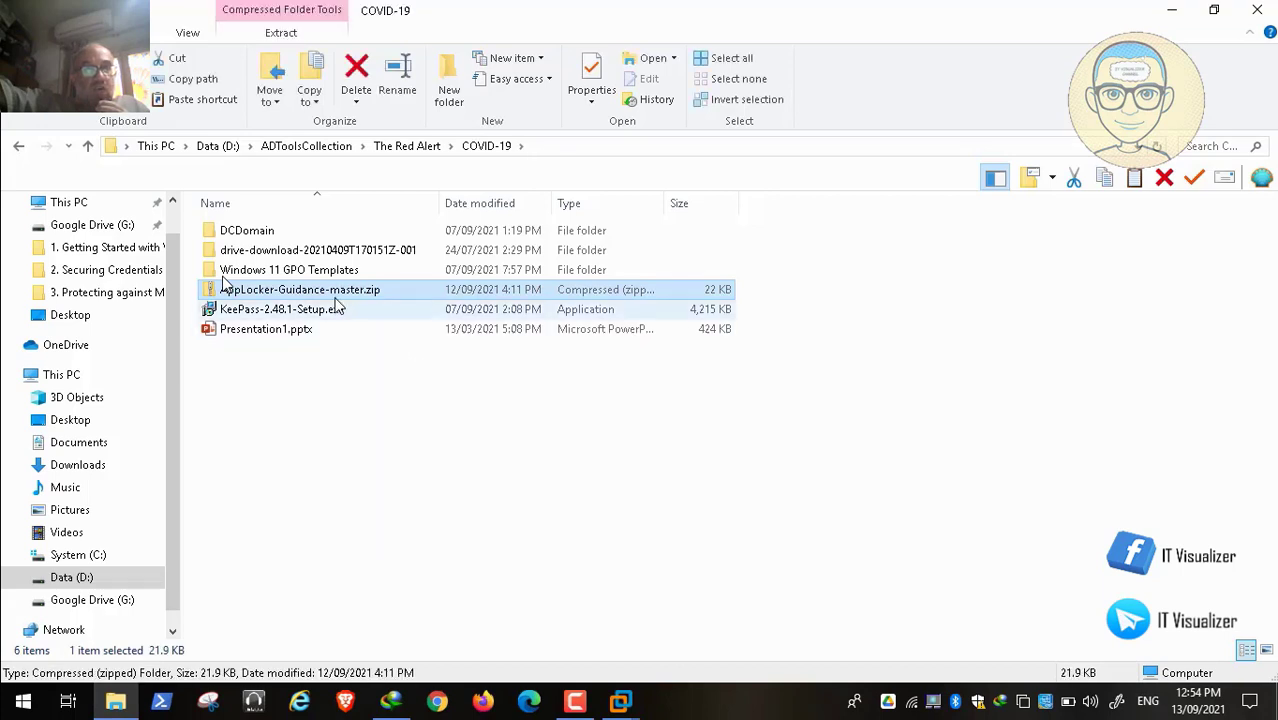
# Step: Extract the pasted zip with 7-Zip into an AppLocker-Guidance-master folder
pyautogui.rightClick(328, 294)
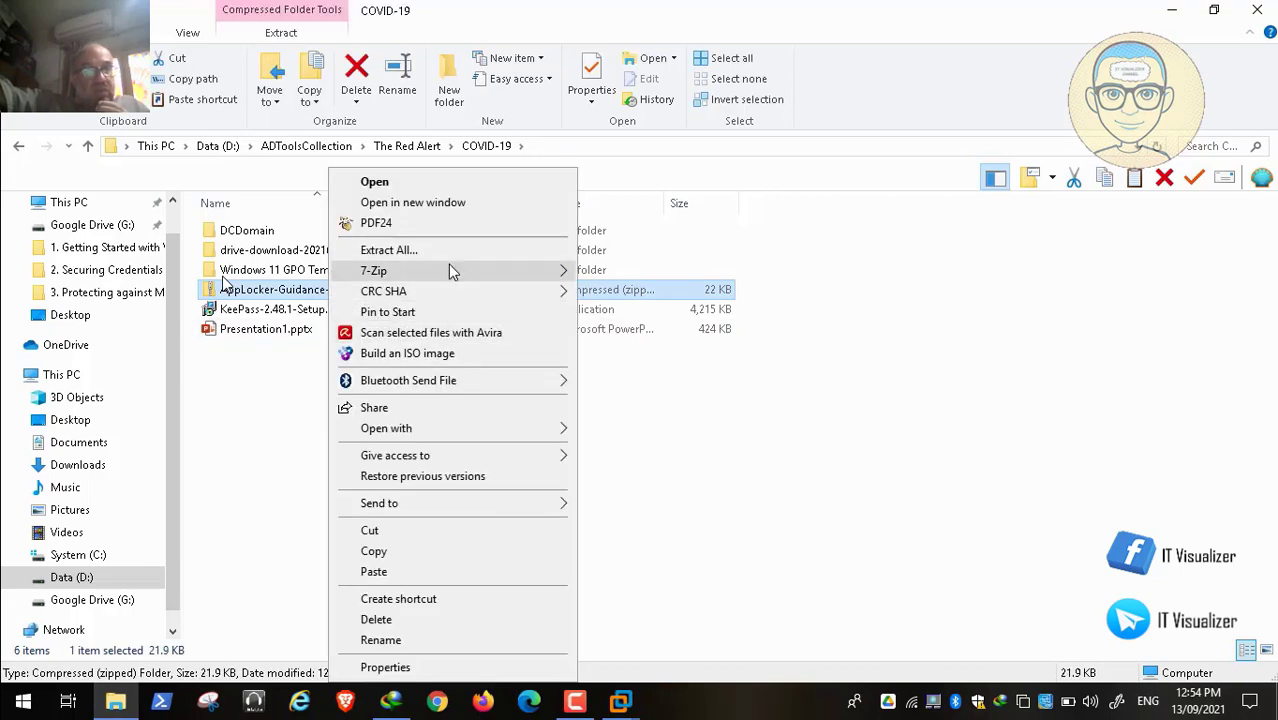
pyautogui.moveTo(450, 270)
pyautogui.click(730, 355)
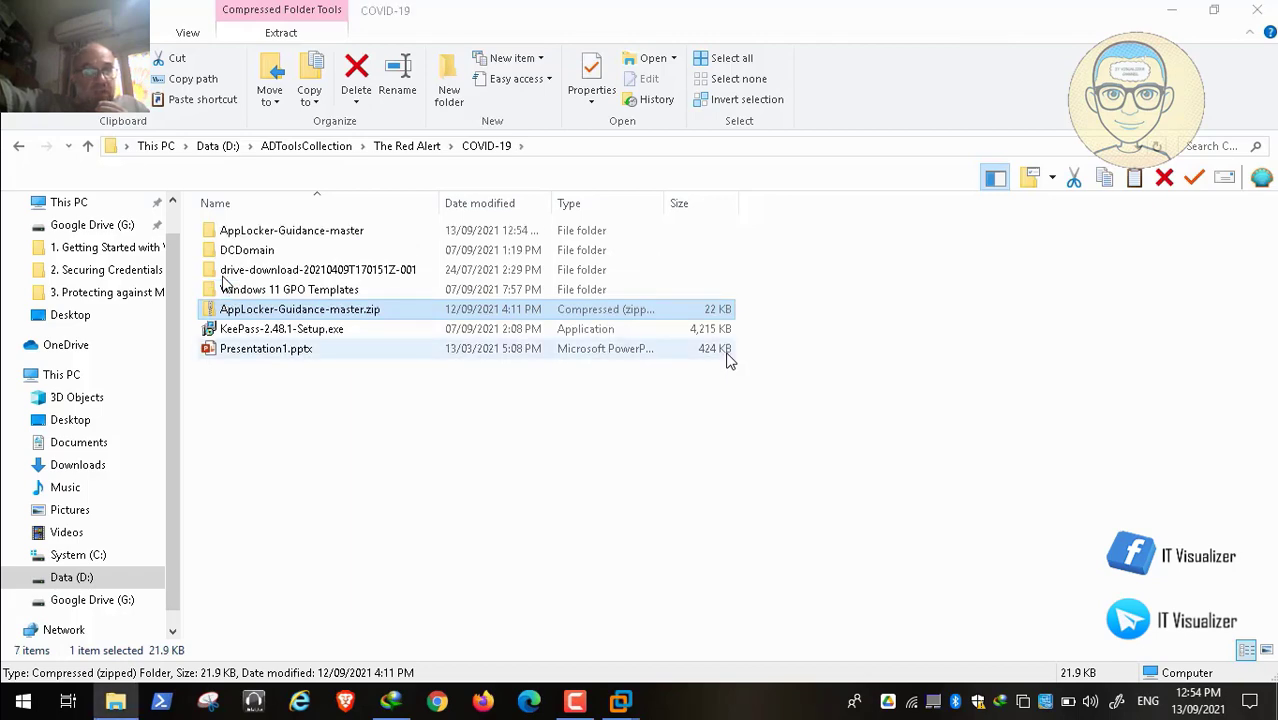
# Step: Copy Application-Whitelisting-Using-AppLocker.pdf from the CIS Group Policies download folder
pyautogui.click(391, 702)
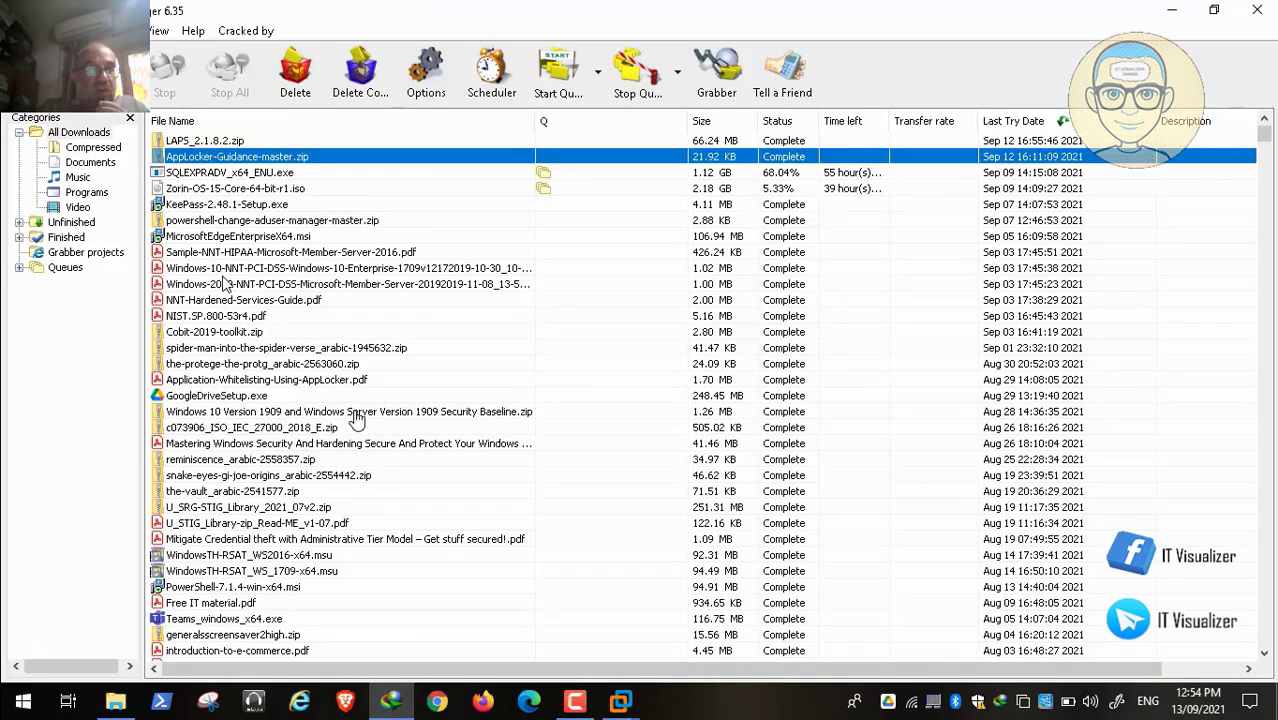
pyautogui.click(251, 384)
pyautogui.rightClick(251, 386)
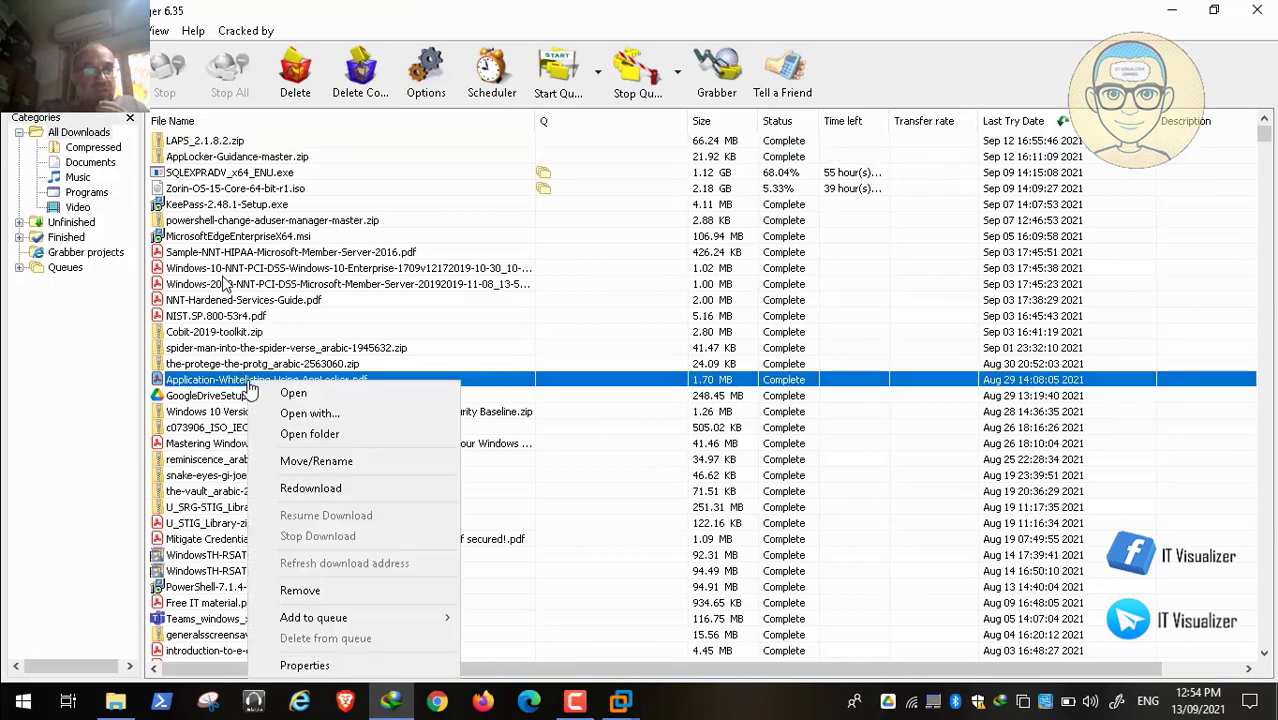
pyautogui.click(306, 434)
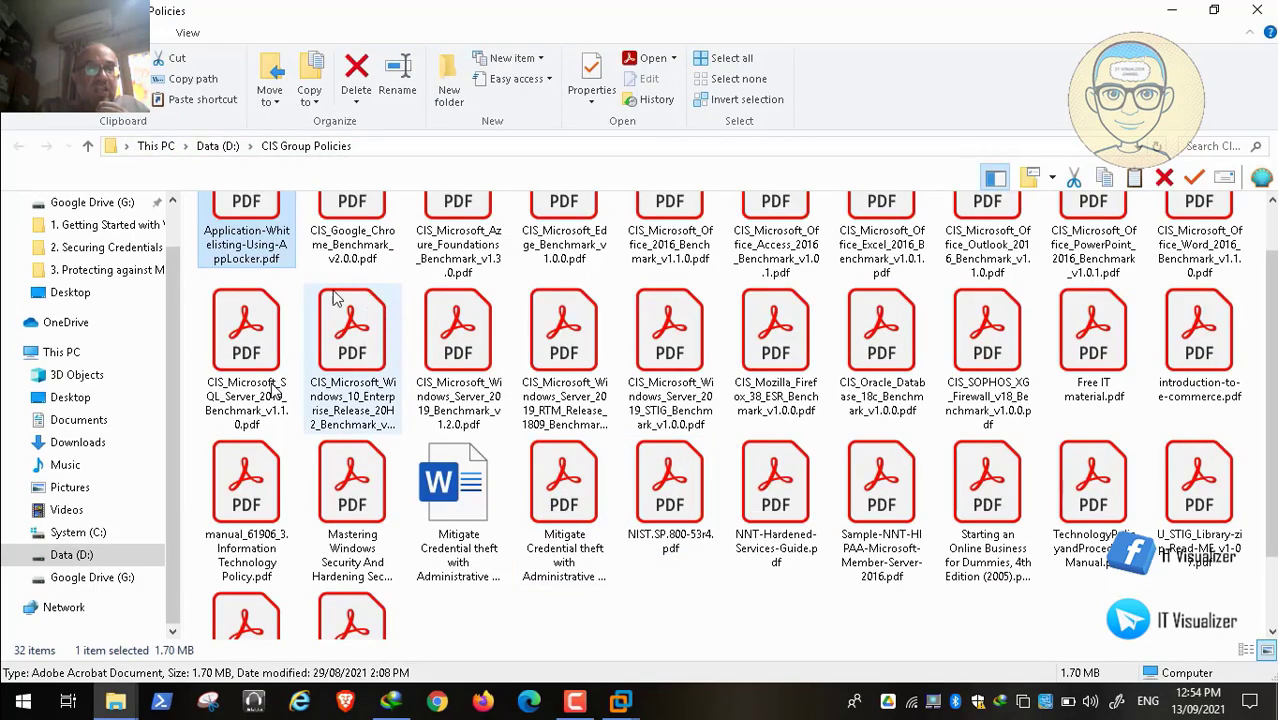
pyautogui.scroll(1, 247, 225)
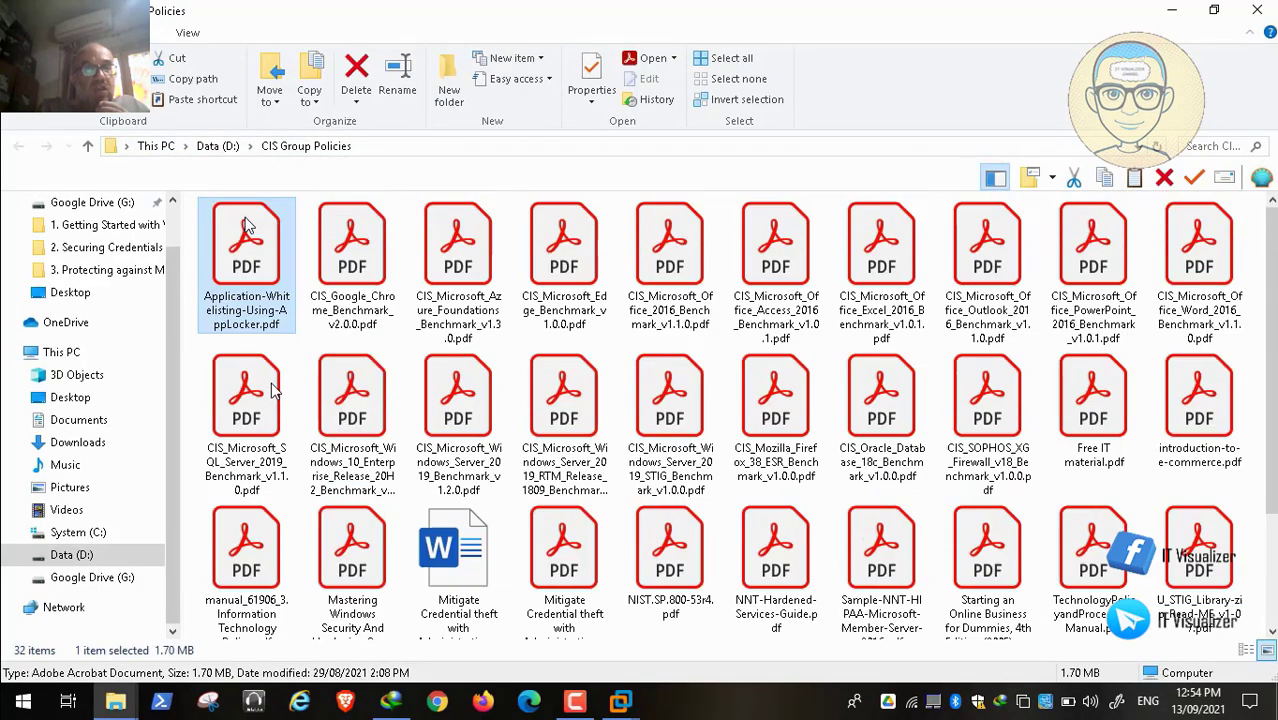
pyautogui.rightClick(247, 225)
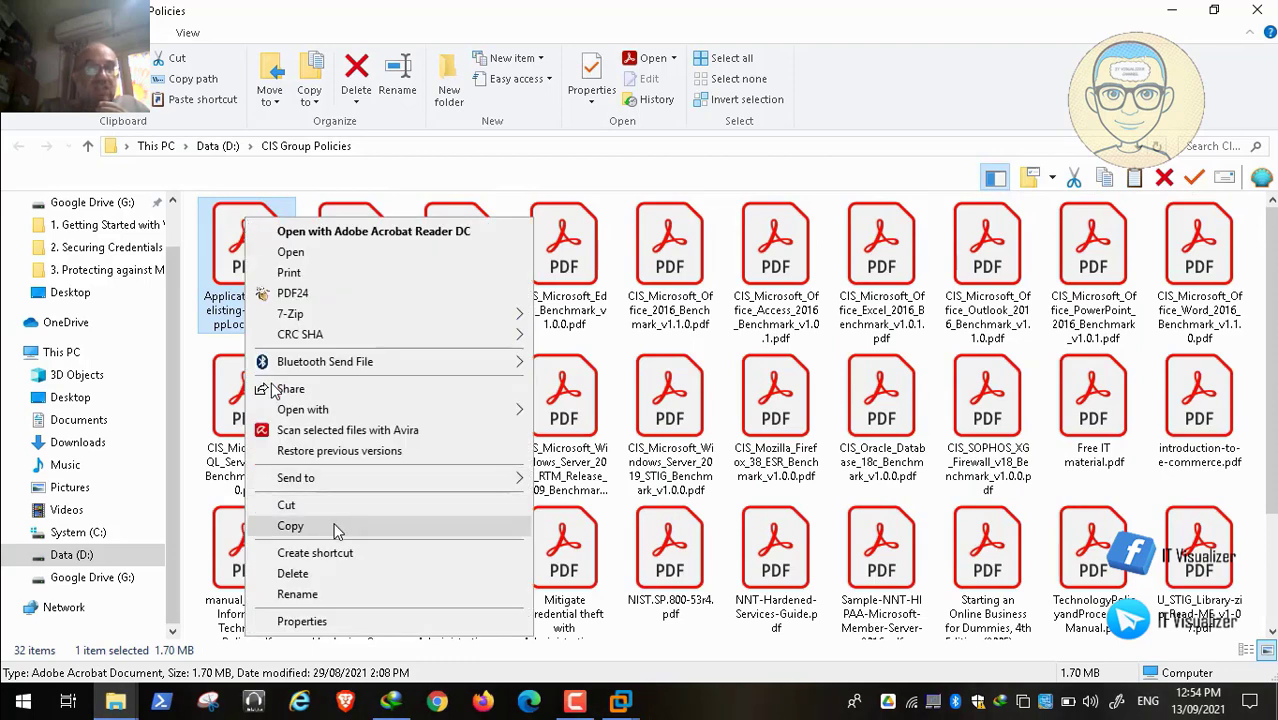
pyautogui.click(332, 526)
pyautogui.click(1256, 11)
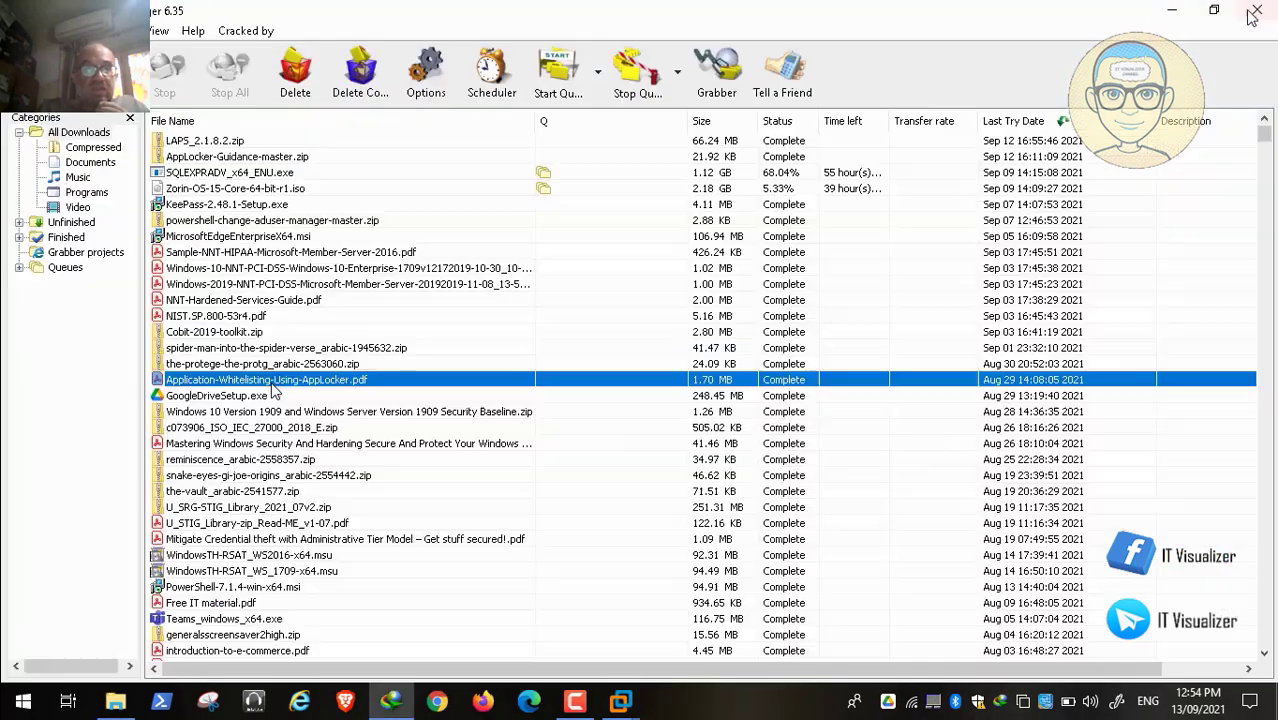
# Step: Paste the AppLocker PDF into the COVID-19 folder and close that window
pyautogui.click(459, 387)
pyautogui.click(115, 703)
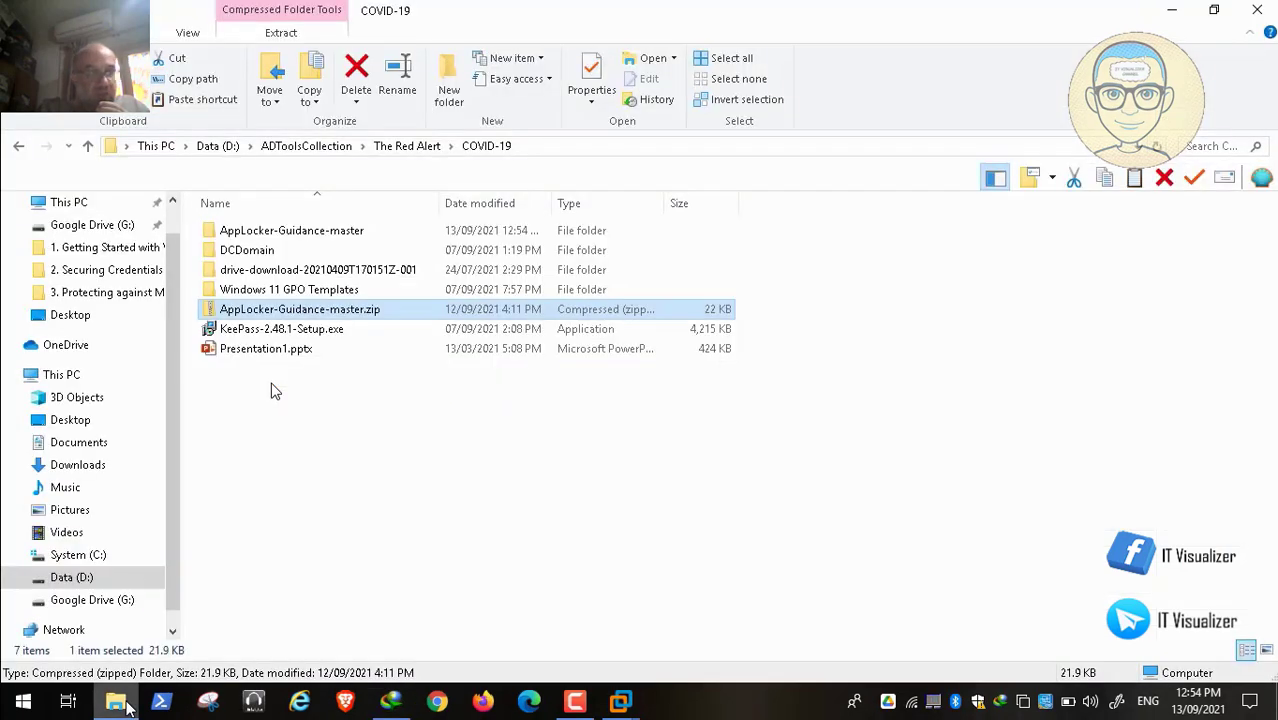
pyautogui.rightClick(404, 485)
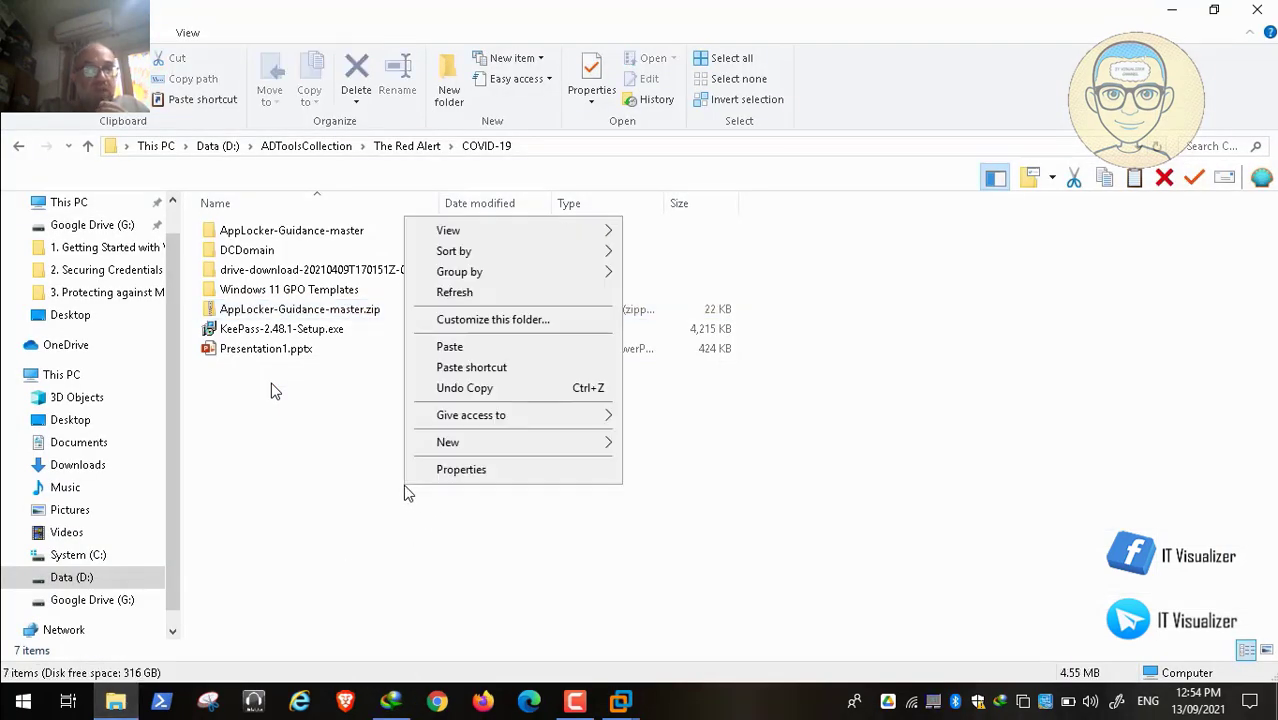
pyautogui.click(490, 350)
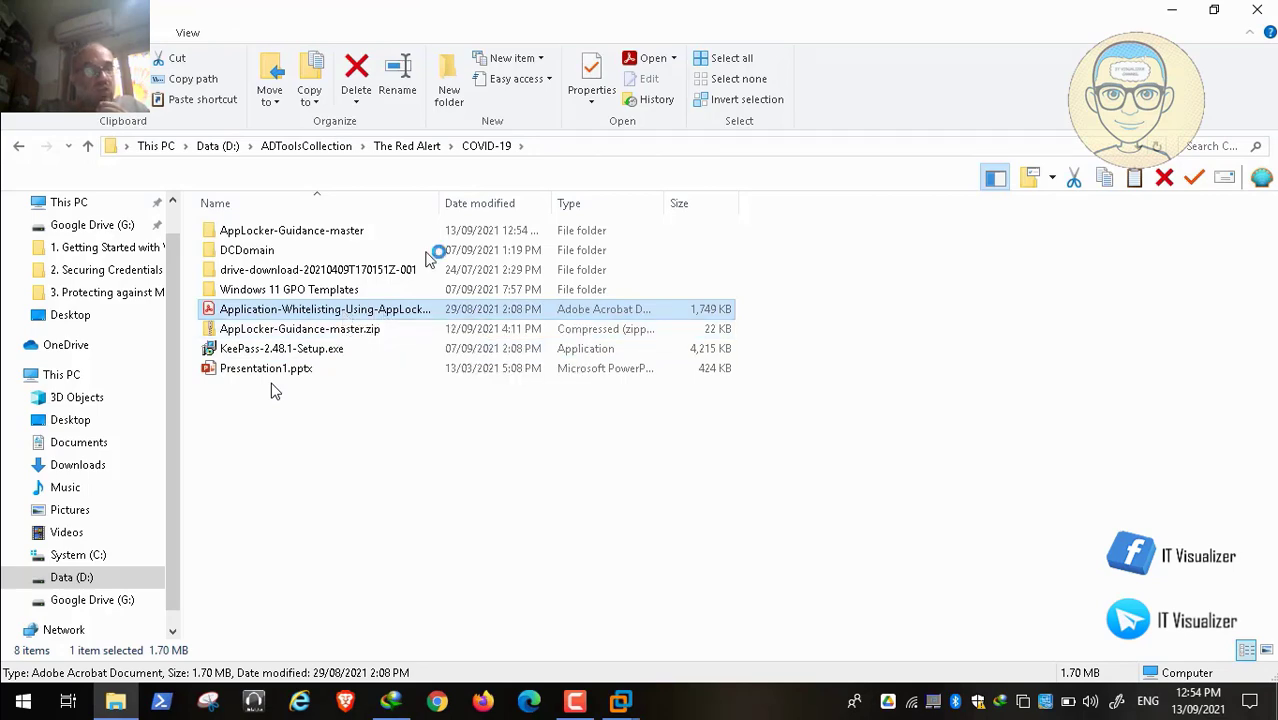
pyautogui.click(1262, 10)
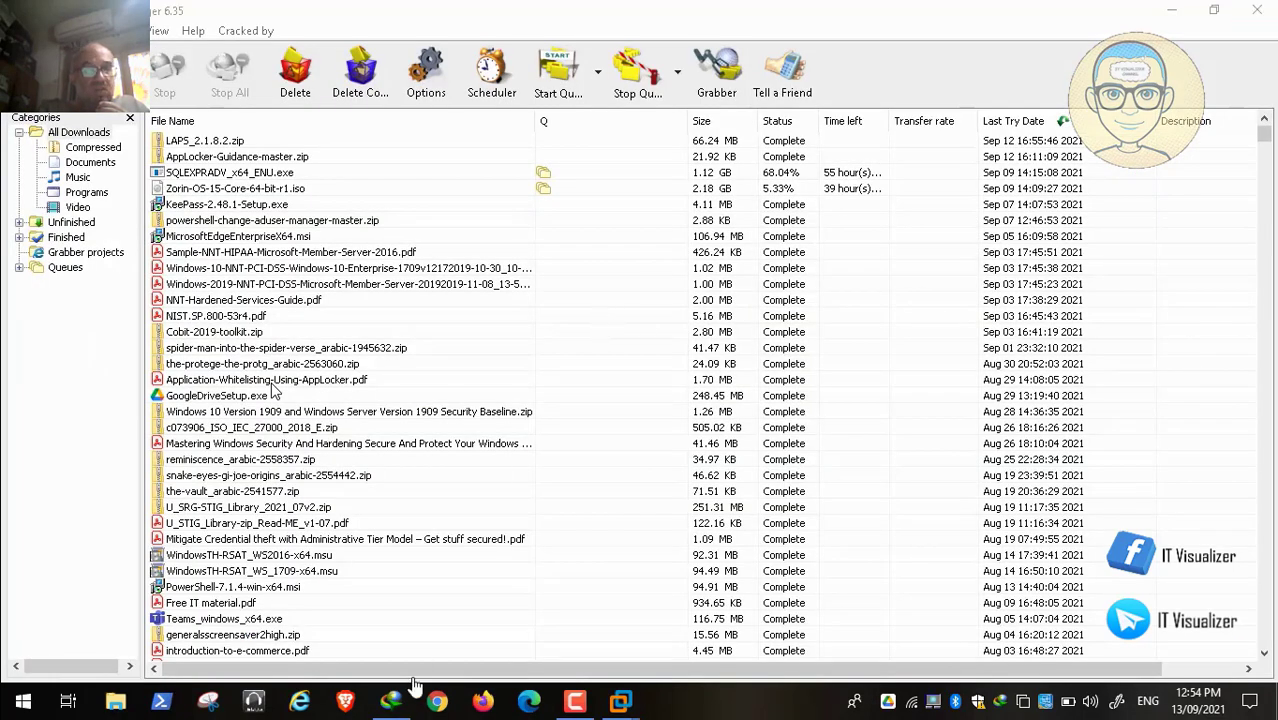
# Step: Scroll the AppLocker guide's contents, figures and tables lists down to the page 5 Disclaimer
pyautogui.click(1257, 10)
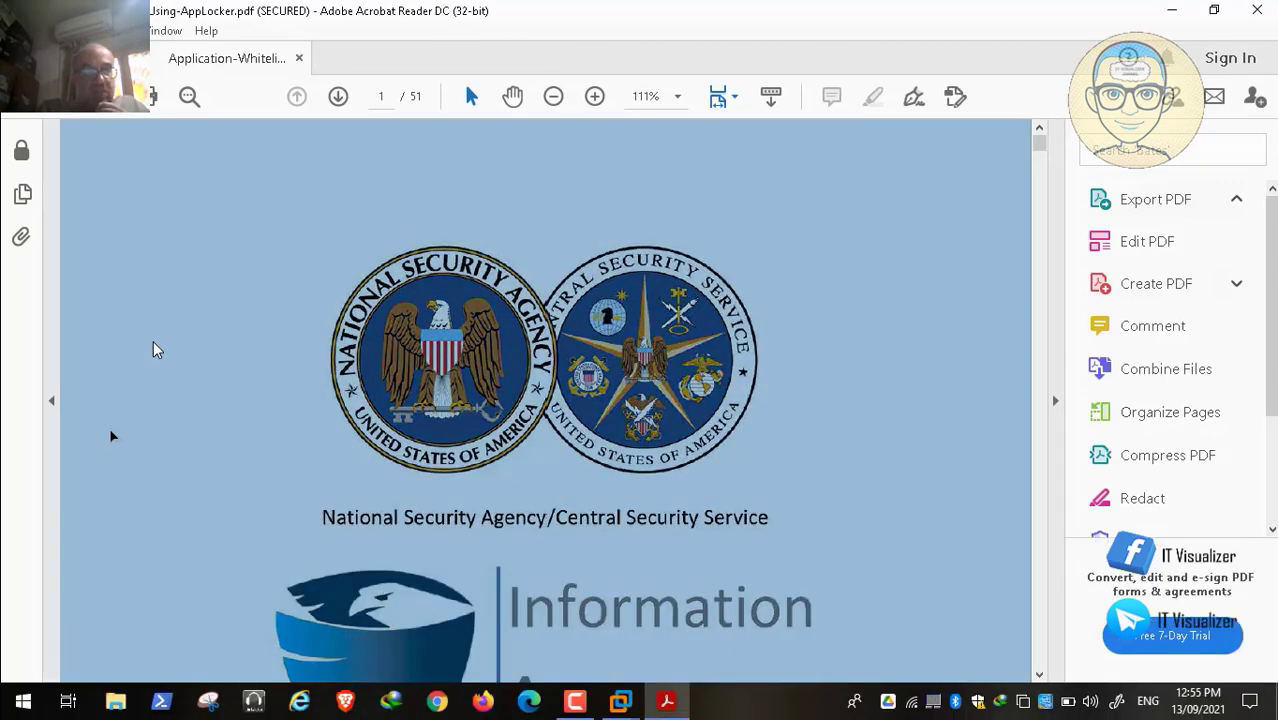
pyautogui.scroll(-1, 111, 430)
pyautogui.scroll(-15, 111, 435)
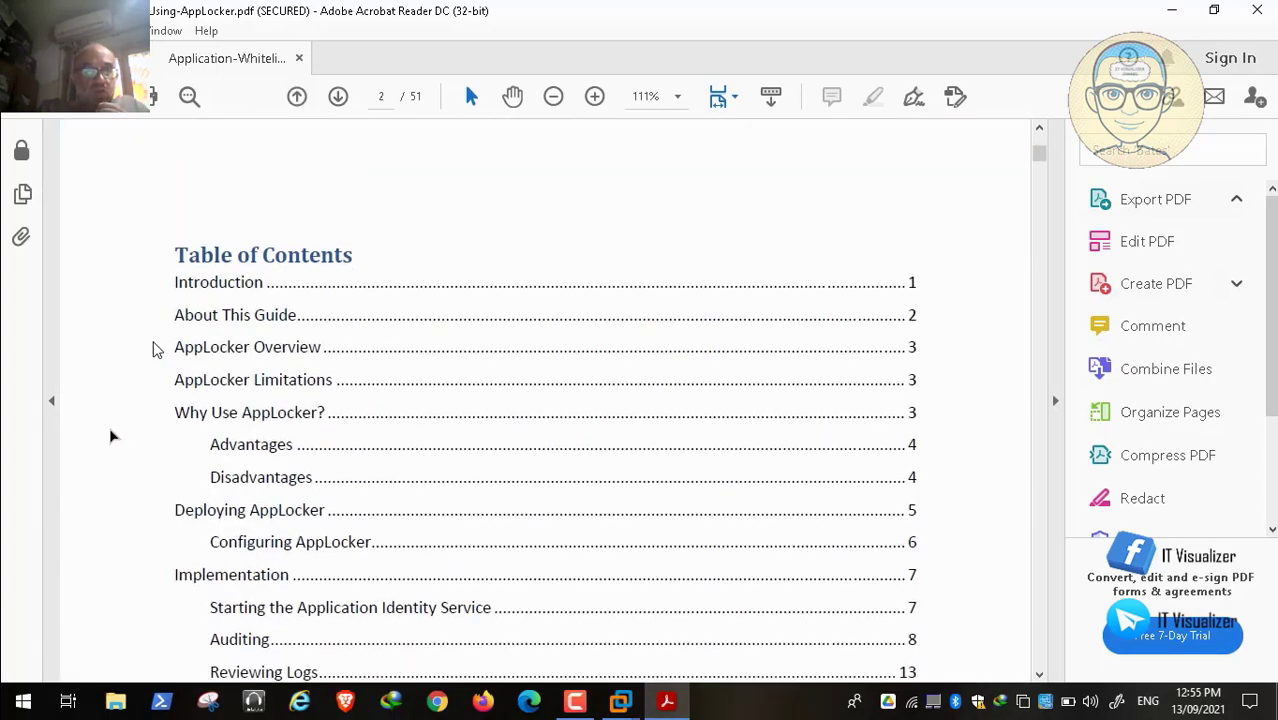
pyautogui.scroll(-20, 111, 435)
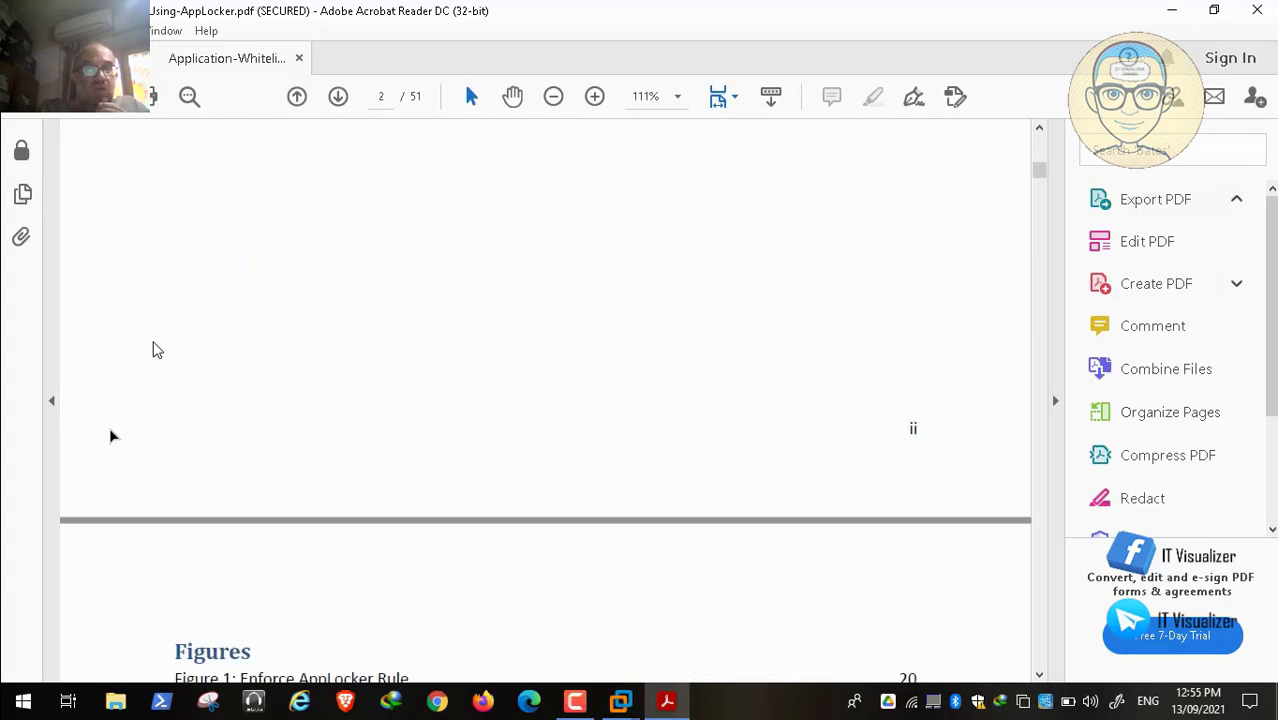
pyautogui.scroll(-20, 111, 436)
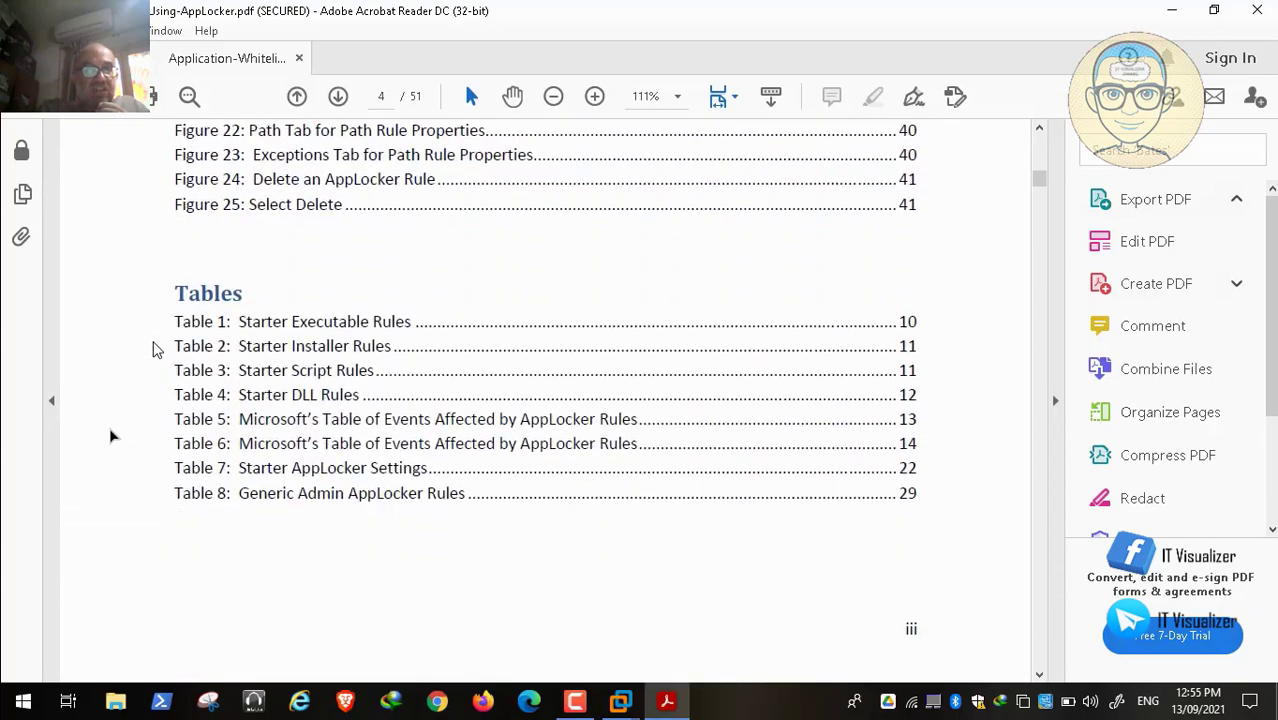
pyautogui.scroll(-20, 111, 435)
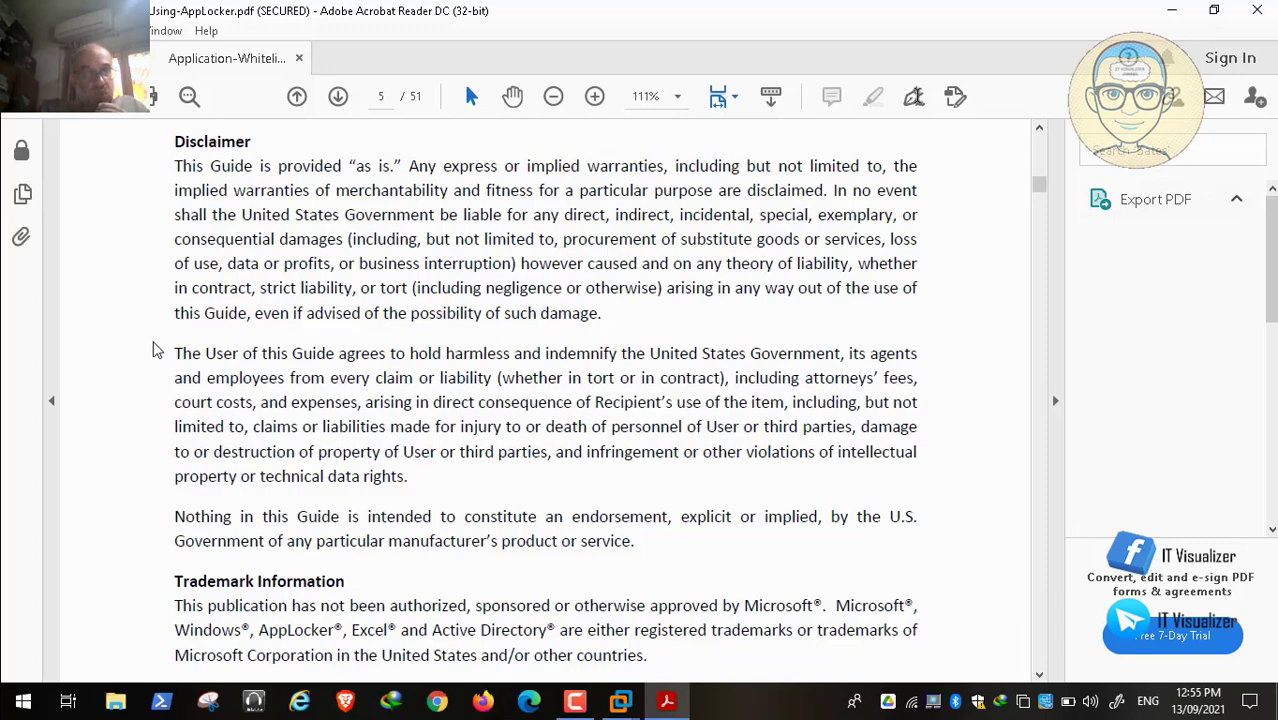
# Step: Change the PAW virtual machine's memory setting from 1 GB to 2048 MB
pyautogui.click(1174, 12)
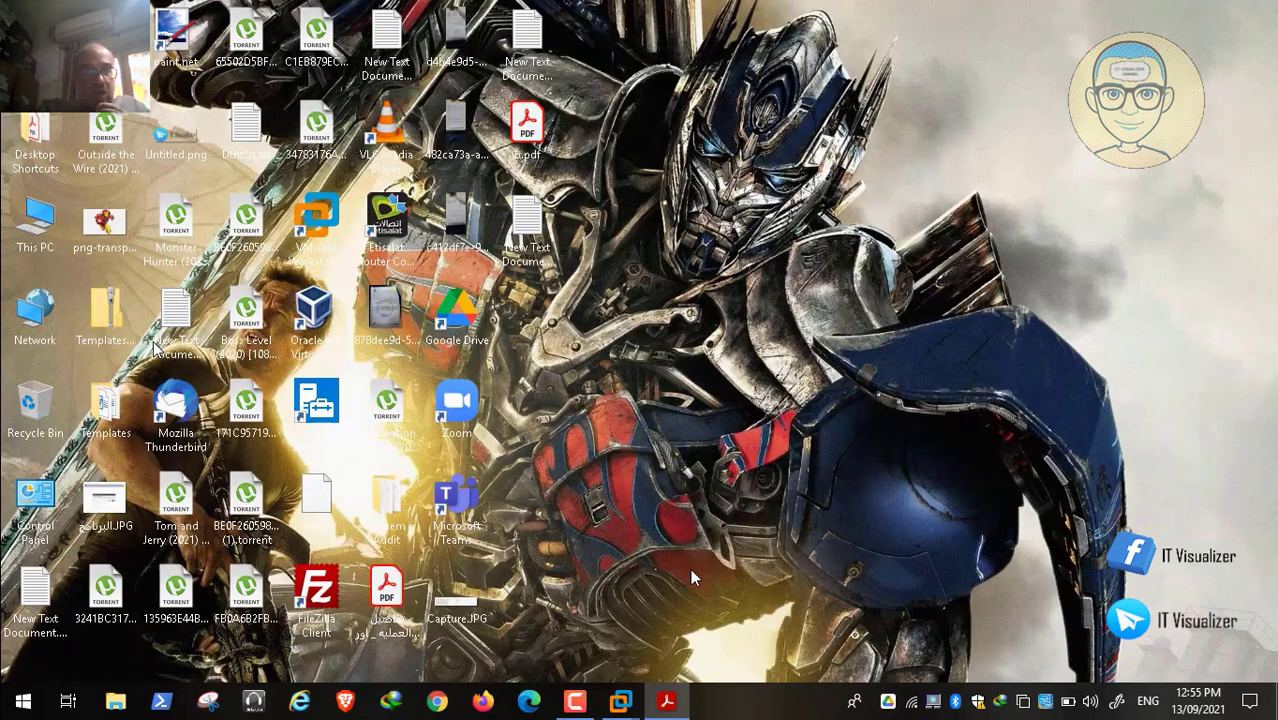
pyautogui.moveTo(621, 700)
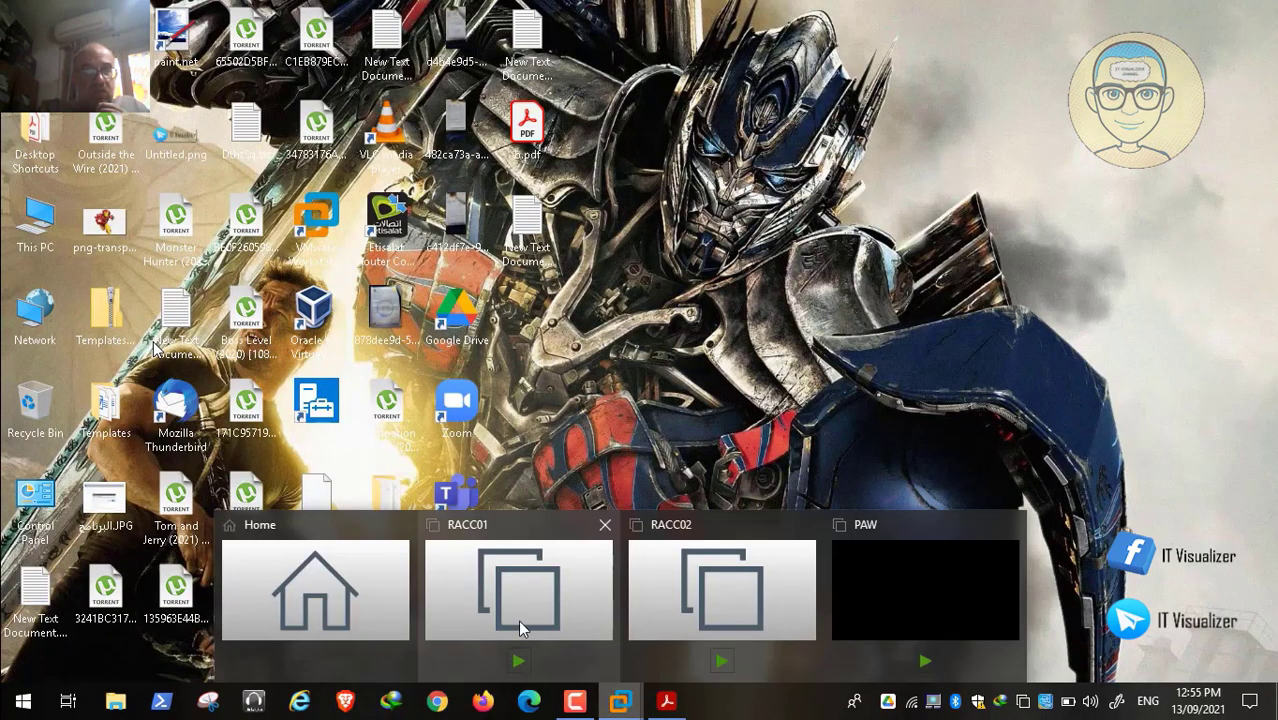
pyautogui.click(400, 592)
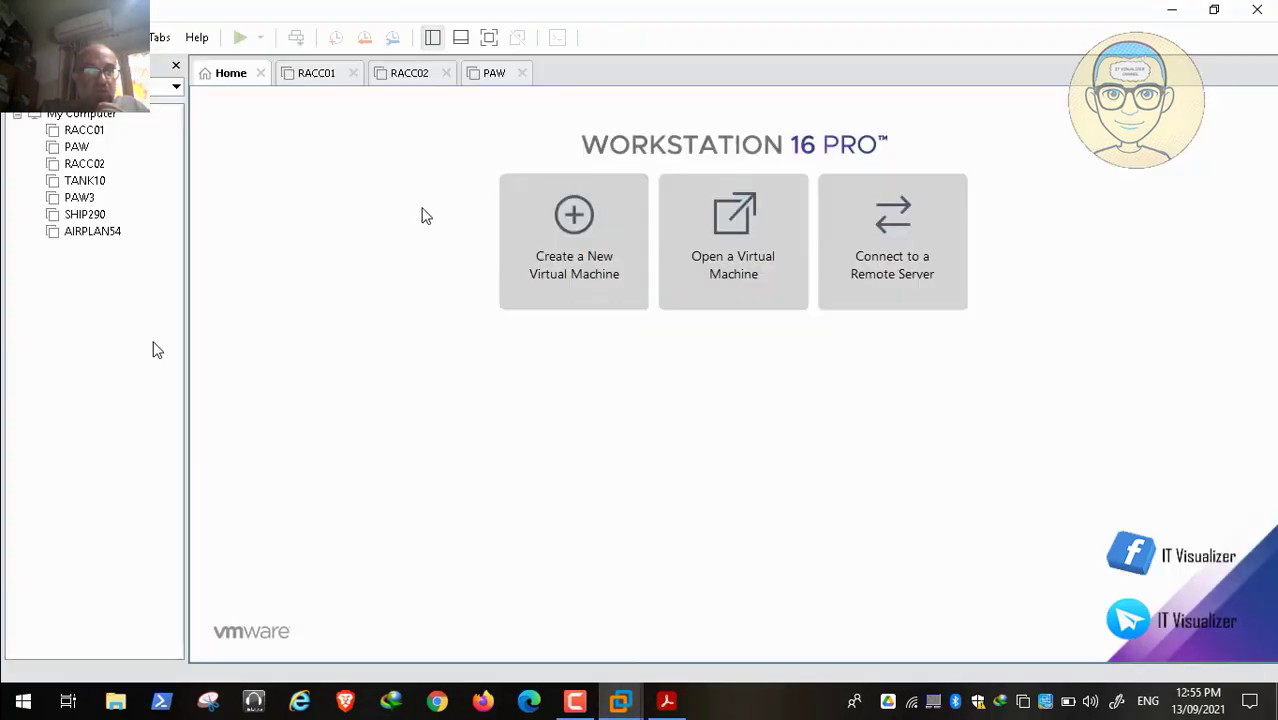
pyautogui.click(314, 78)
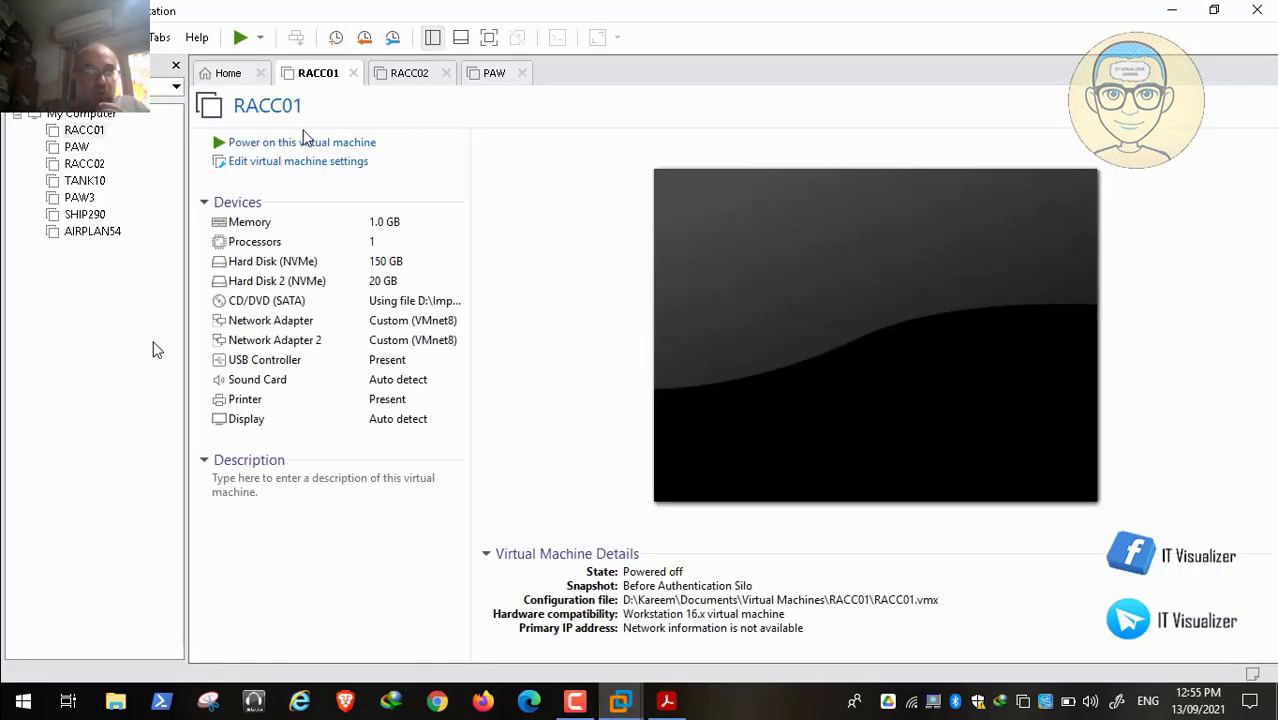
pyautogui.click(480, 76)
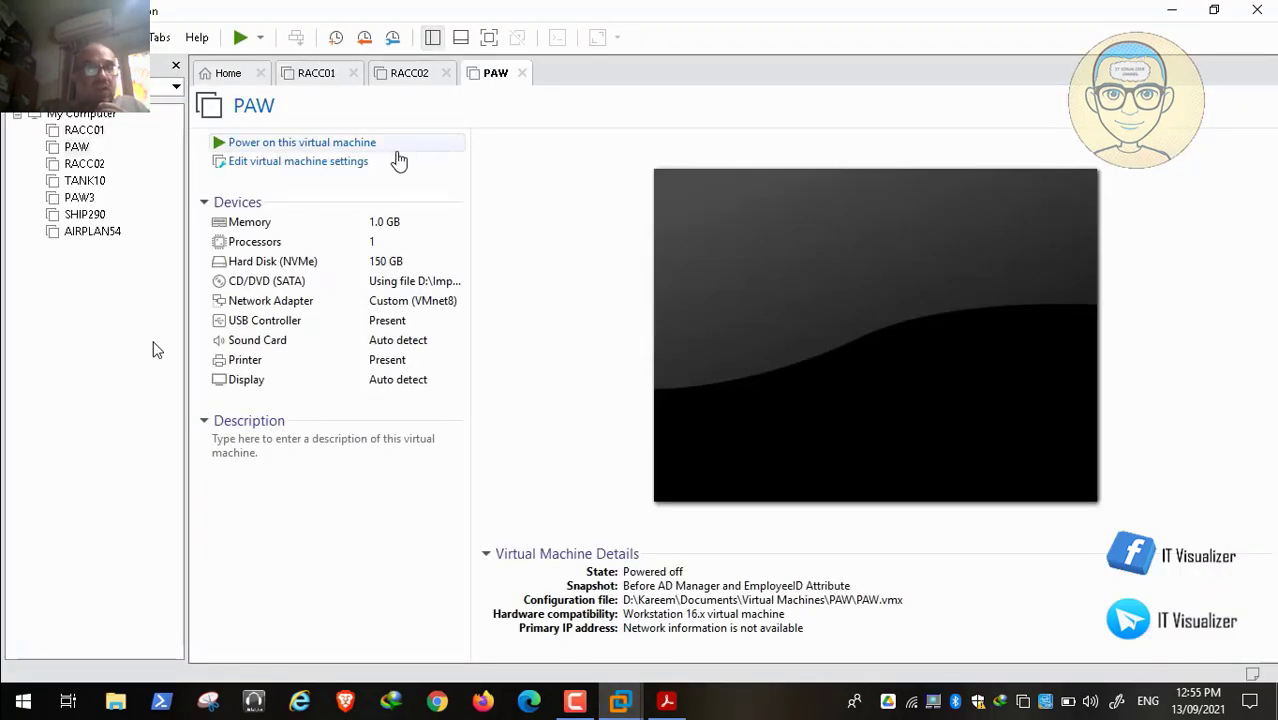
pyautogui.click(341, 166)
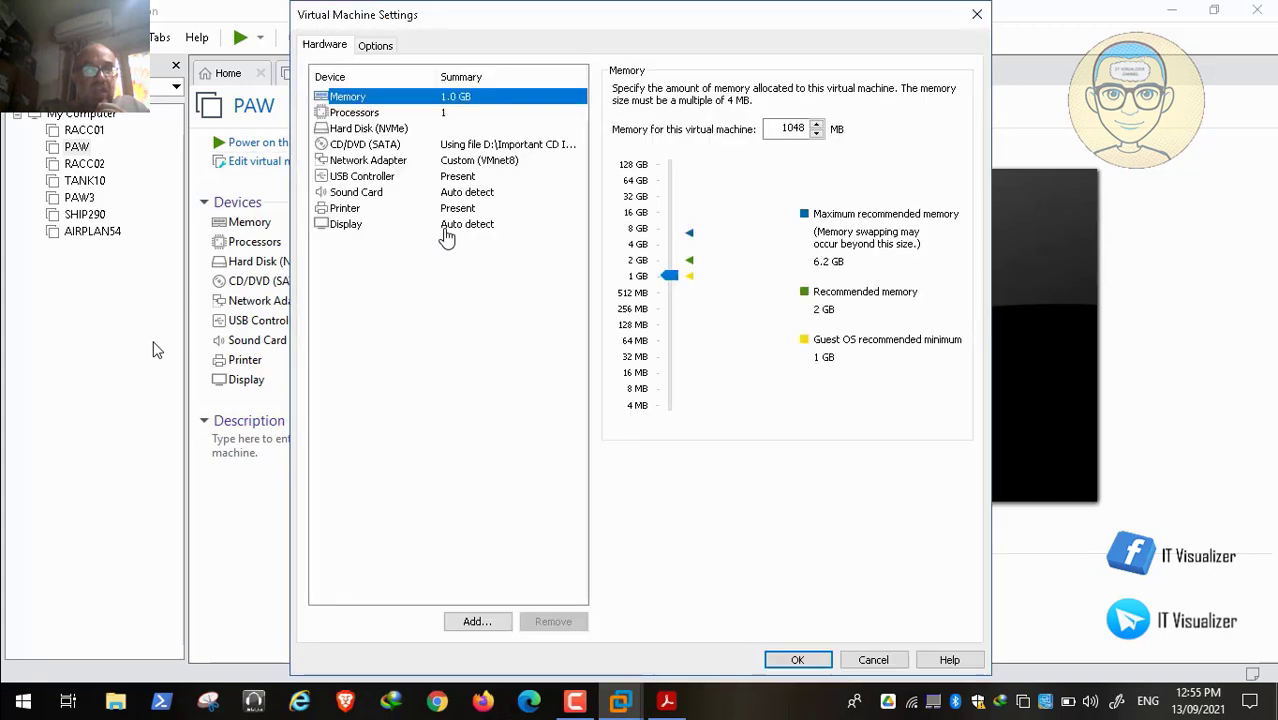
pyautogui.click(789, 124)
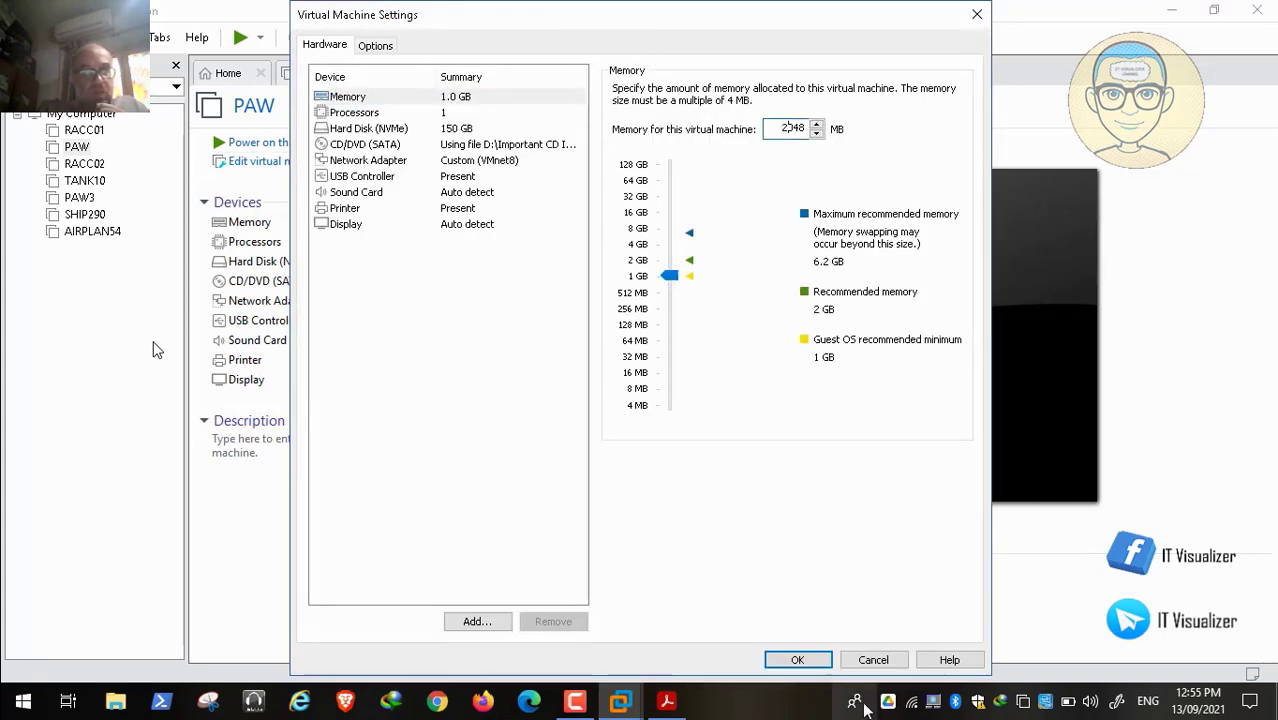
pyautogui.click(797, 660)
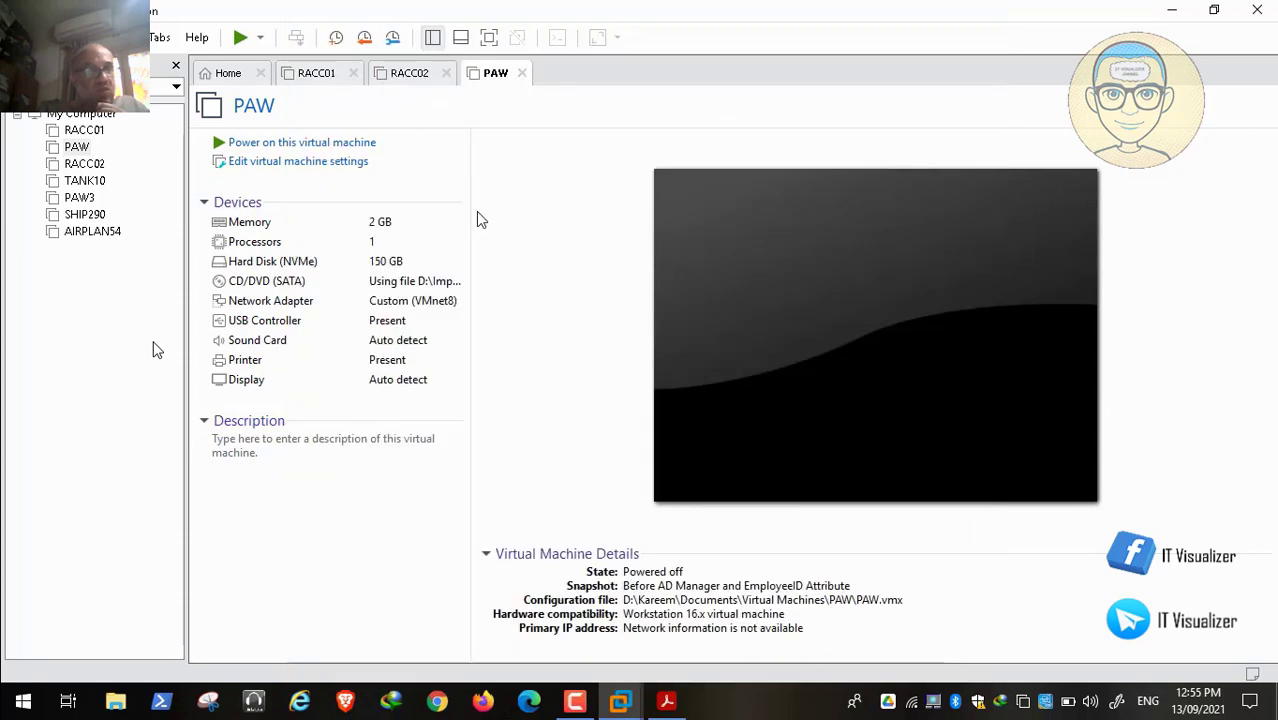
# Step: Power on the RACC01 and PAW virtual machines
pyautogui.click(320, 75)
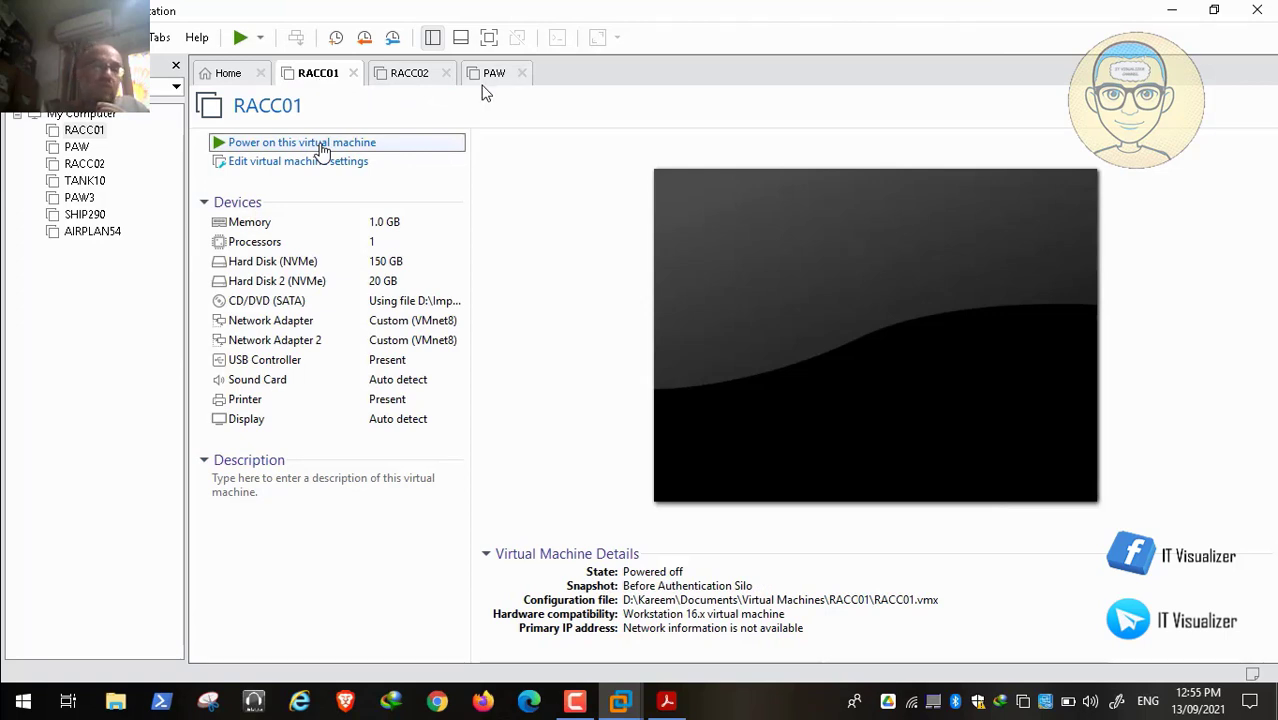
pyautogui.click(323, 150)
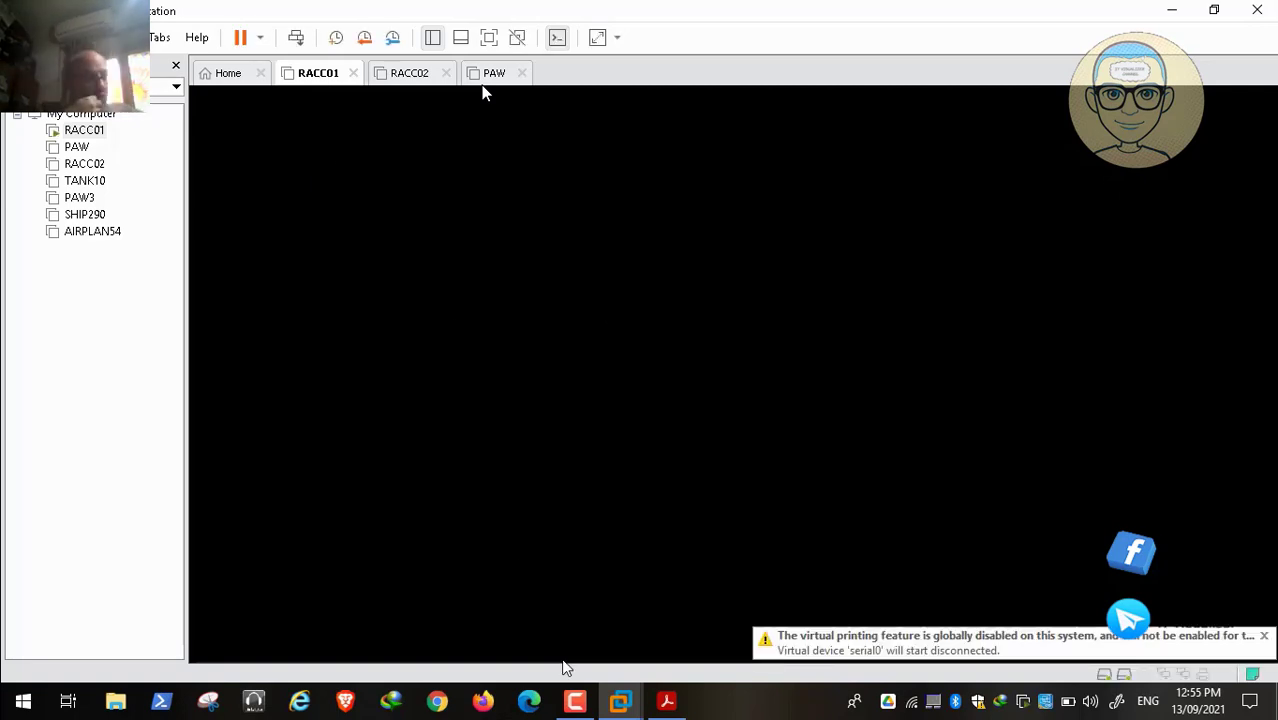
pyautogui.click(576, 701)
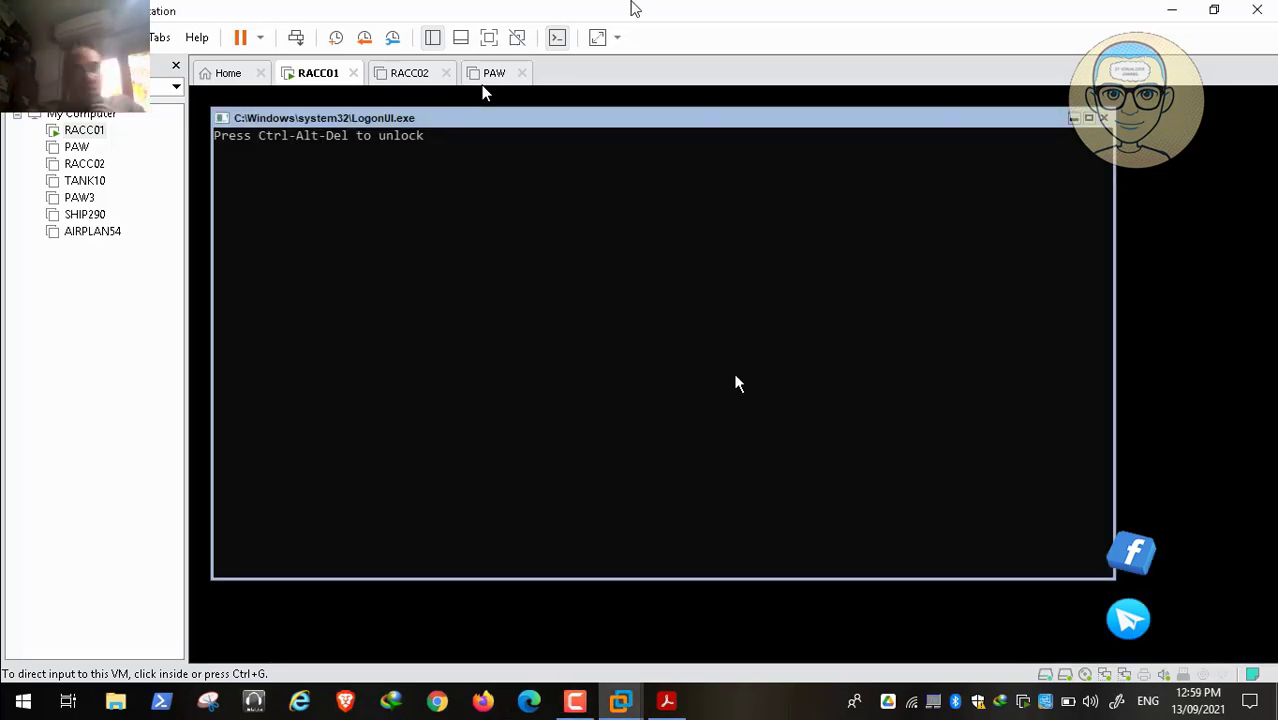
pyautogui.click(493, 77)
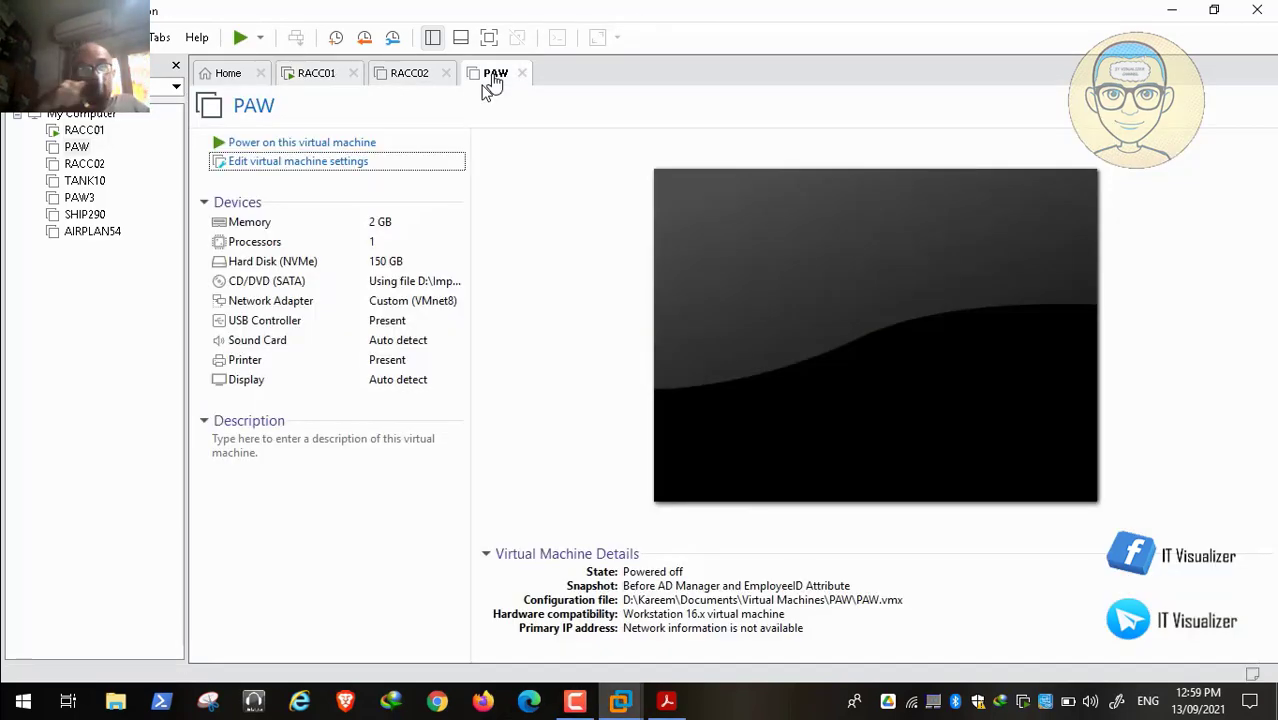
pyautogui.click(352, 146)
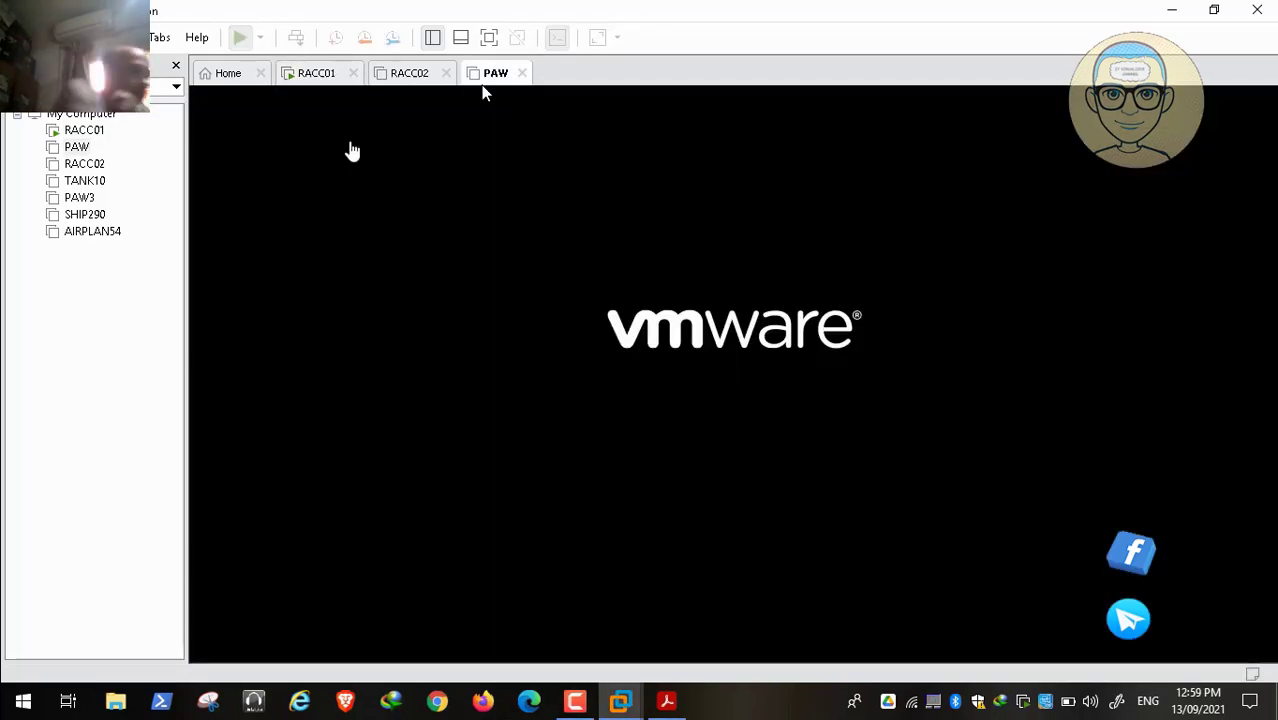
pyautogui.click(577, 701)
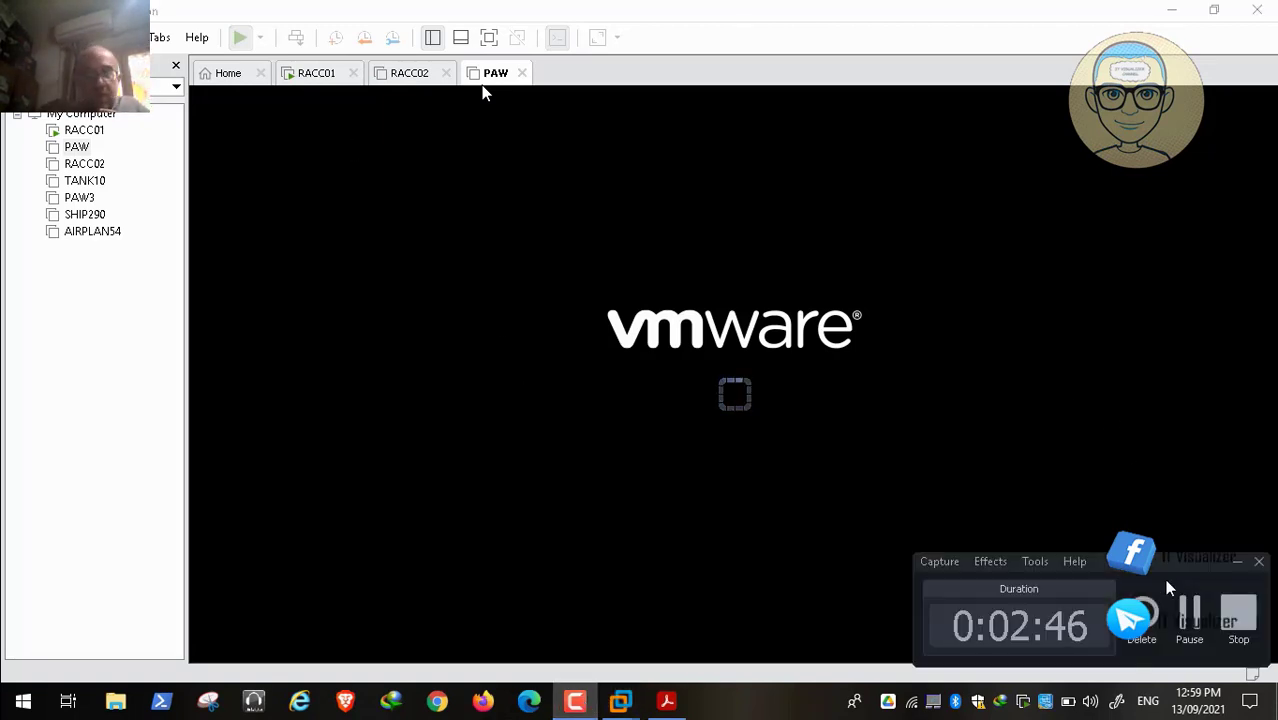
pyautogui.click(1190, 612)
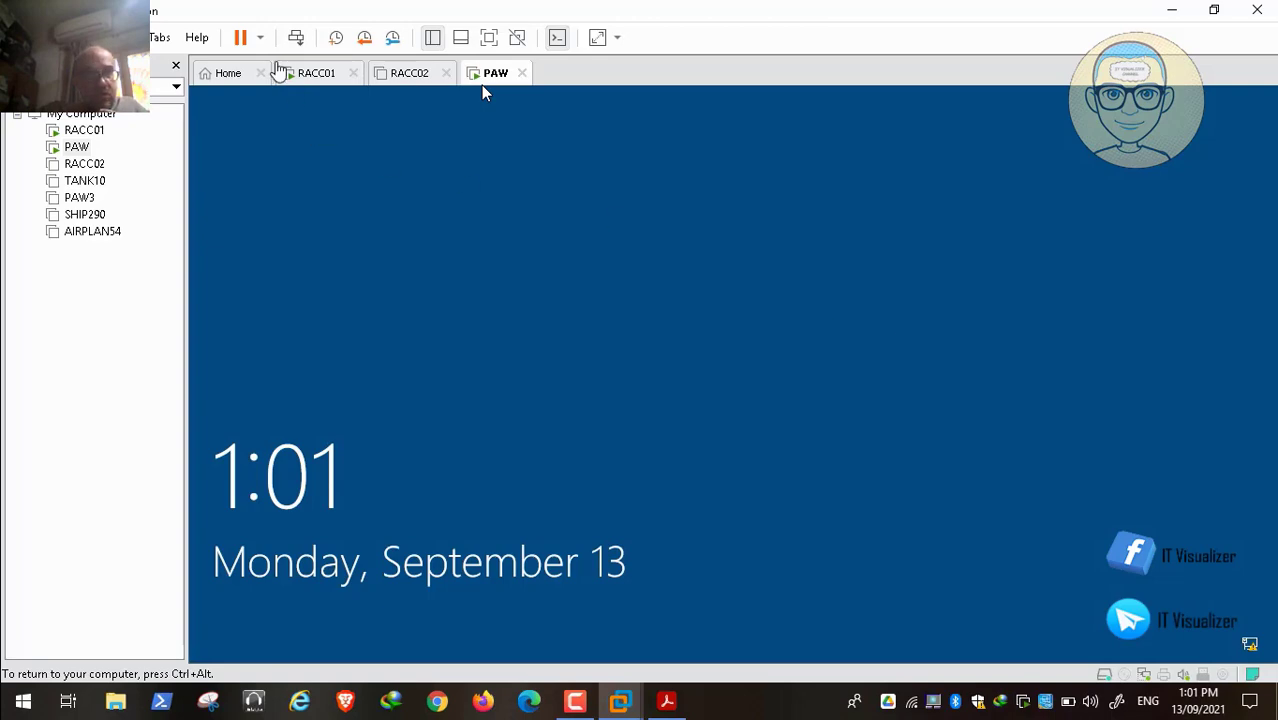
# Step: Acknowledge the Red Alert Zone notice and sign in to PAW with a redalert domain account and password
pyautogui.click(301, 38)
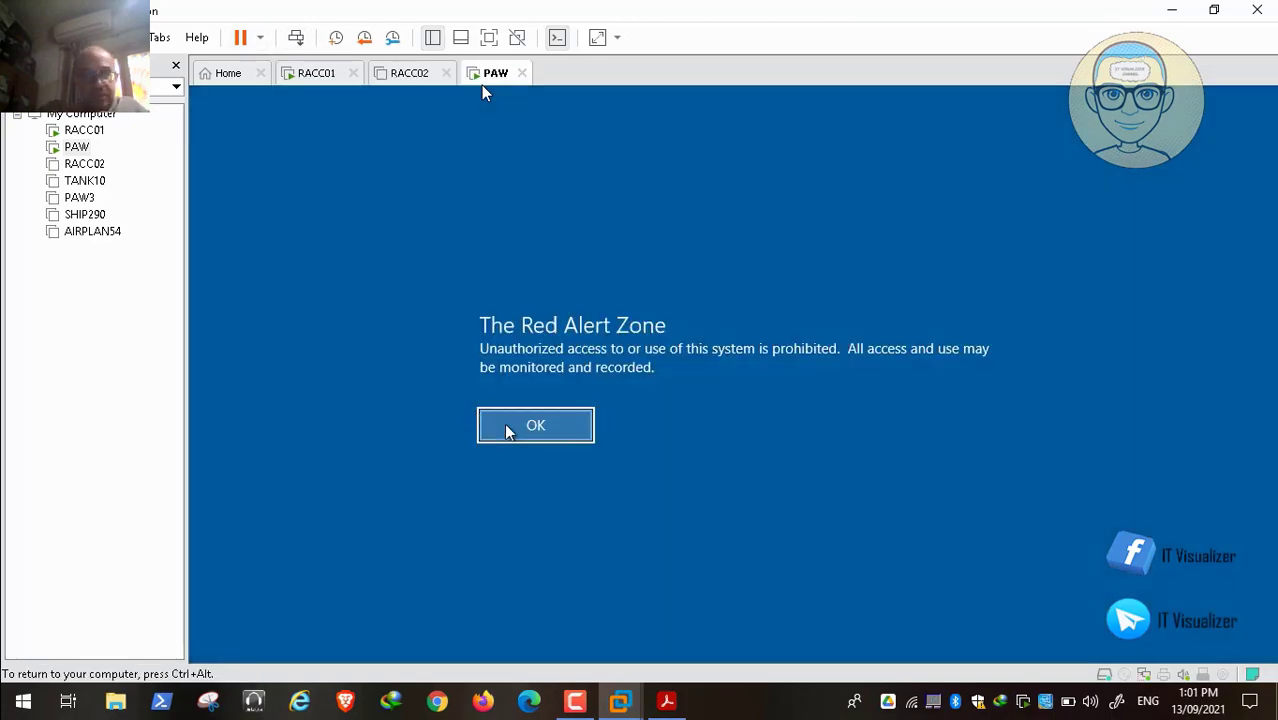
pyautogui.click(535, 426)
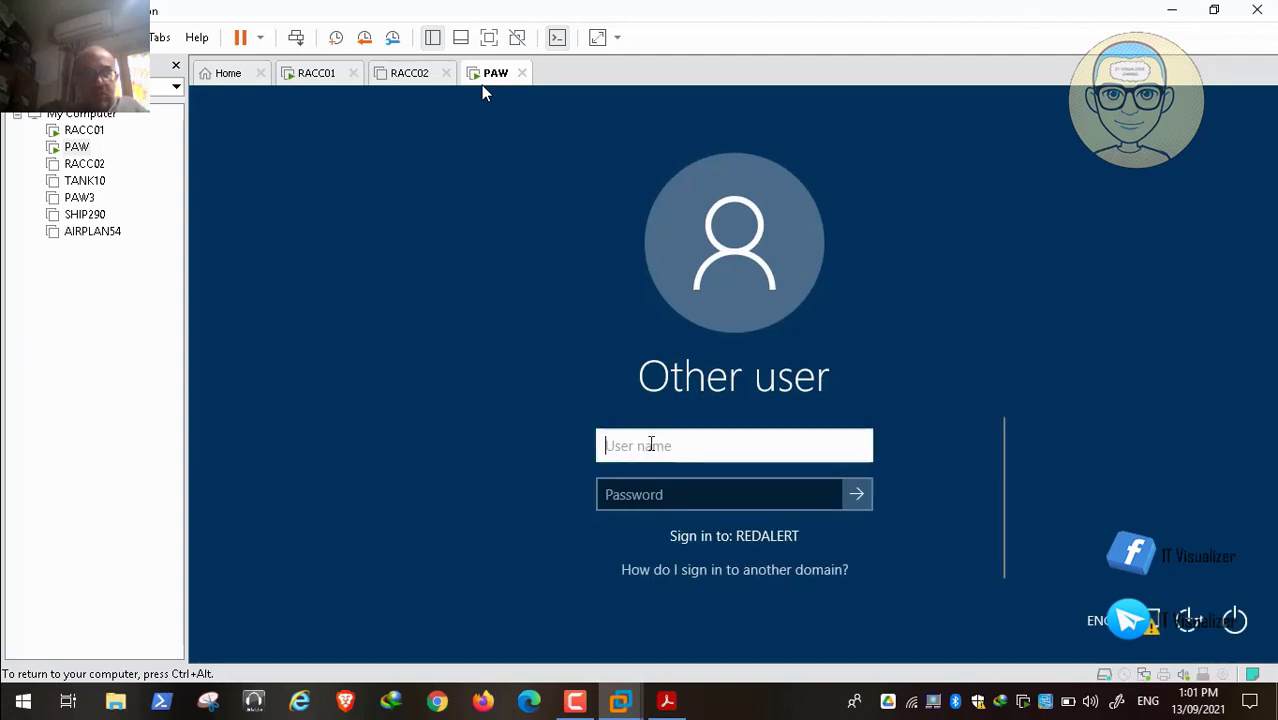
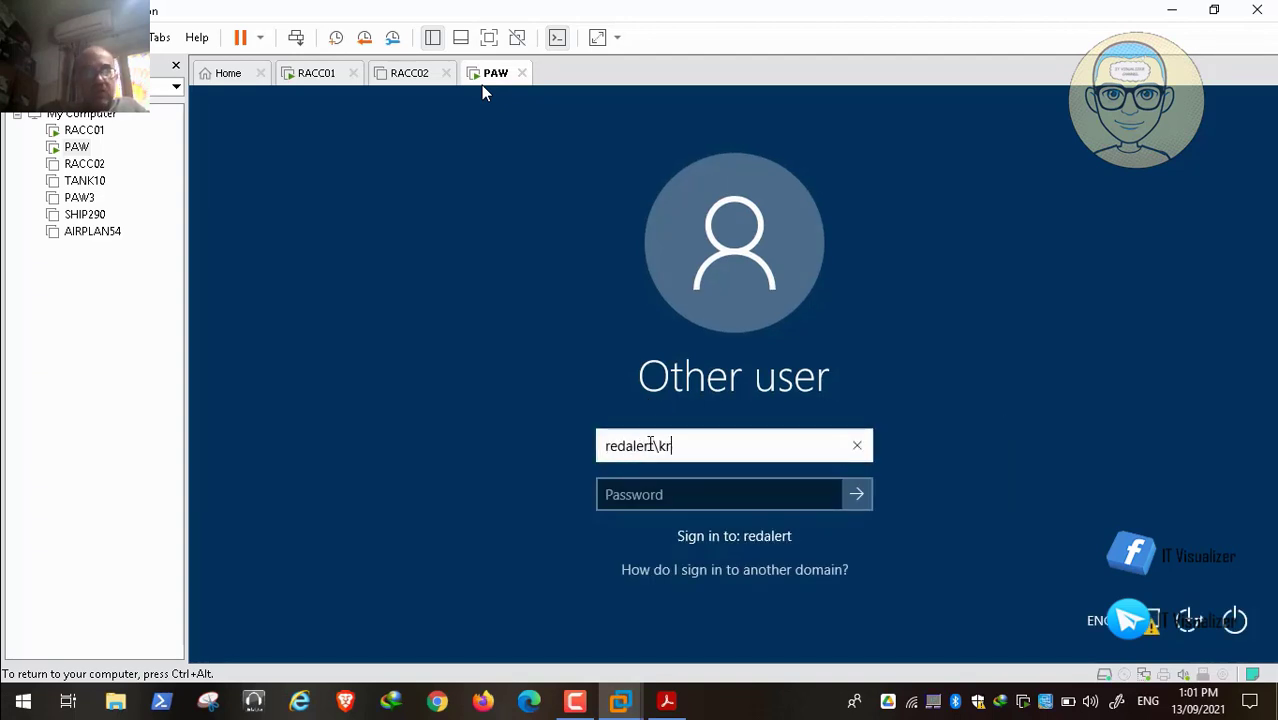
pyautogui.press('Tab')
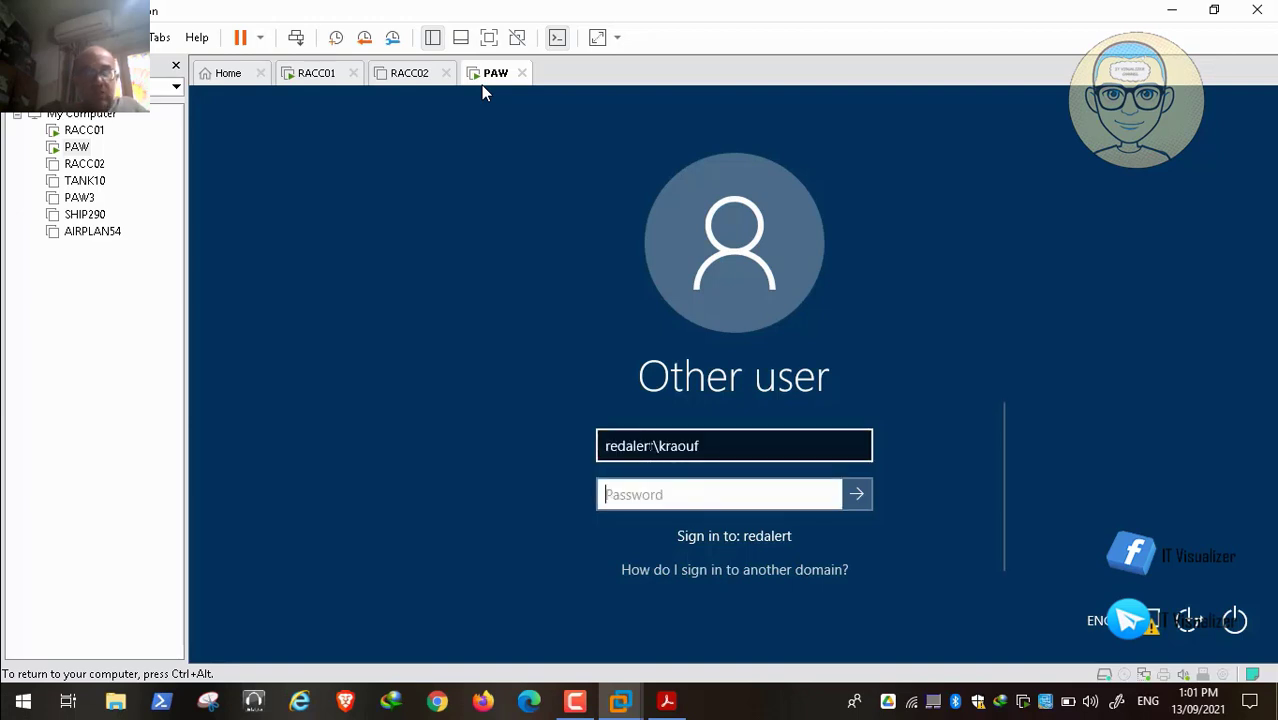
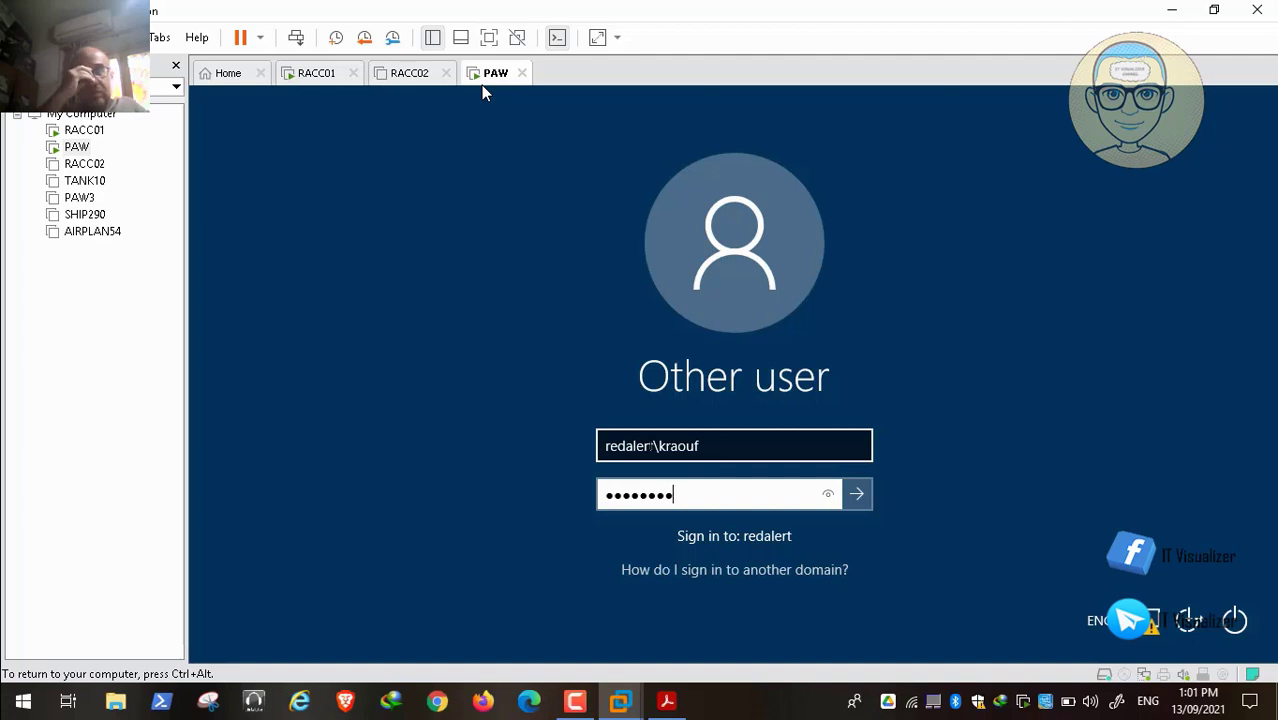
pyautogui.press('Return')
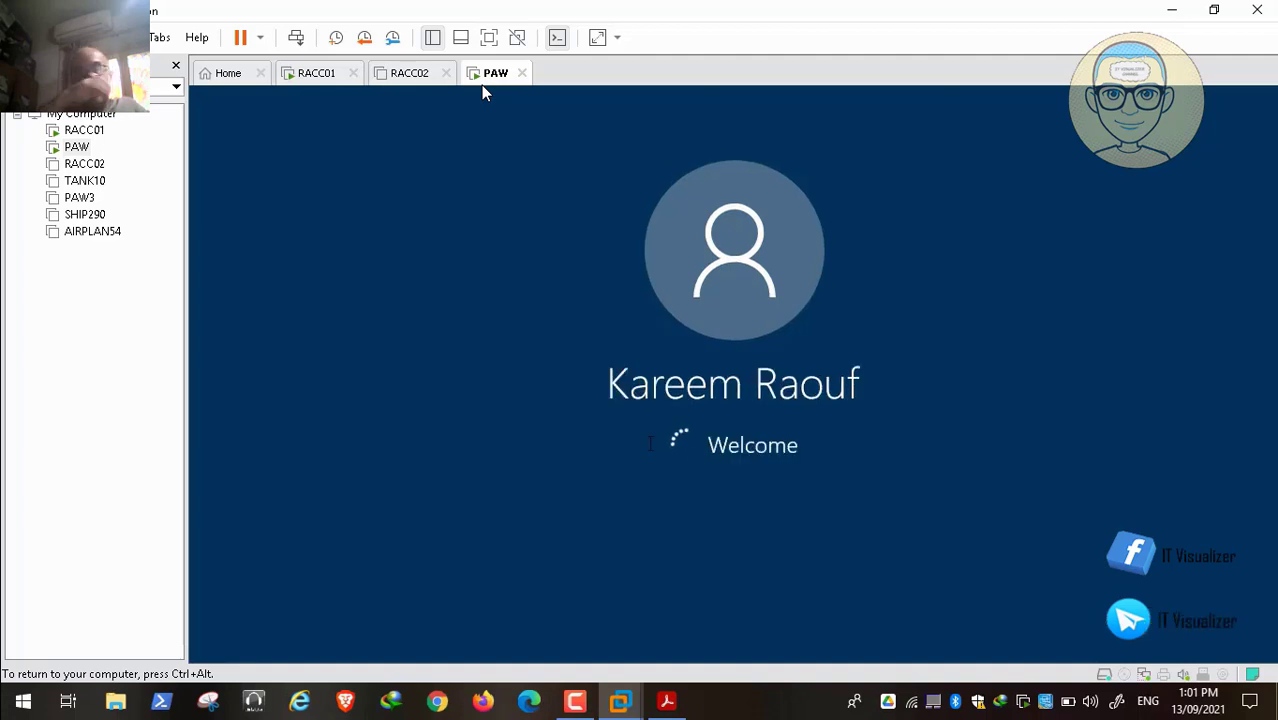
pyautogui.hotkey('ctrl', 'alt')
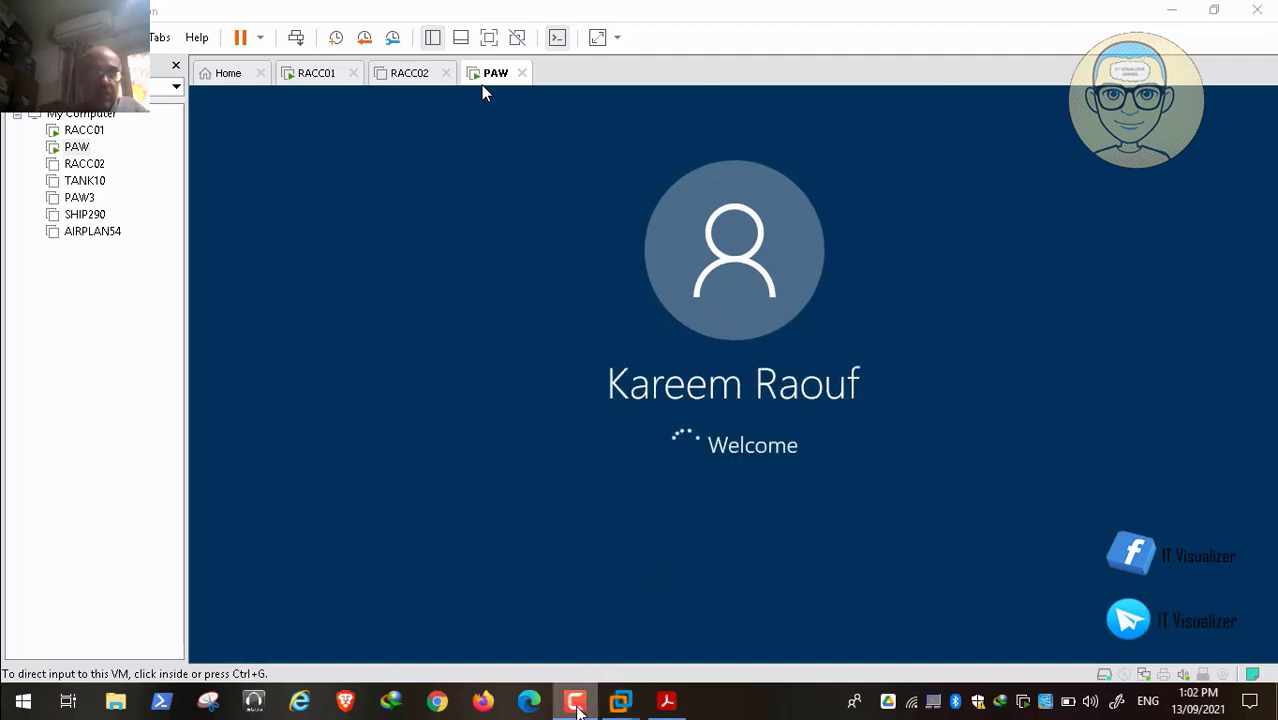
pyautogui.click(577, 705)
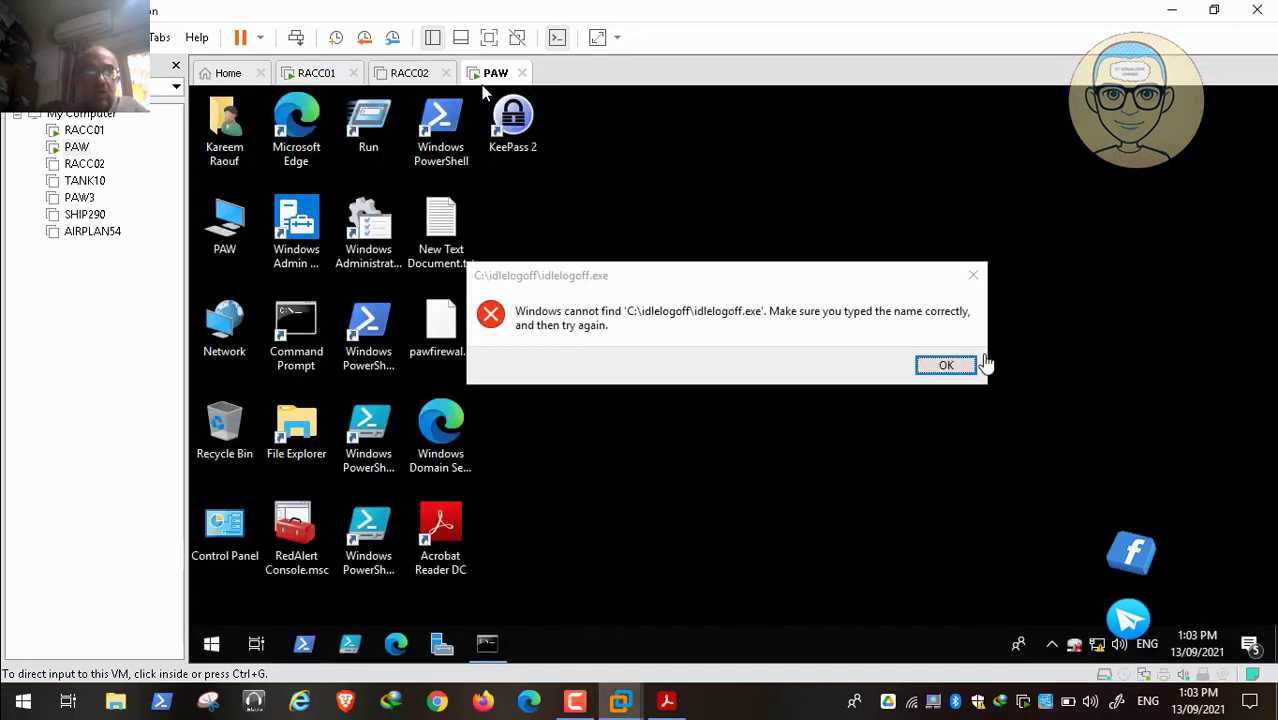
# Step: Dismiss the idlelogoff.exe error and network-drive warning, then open the PAW computer window
pyautogui.click(855, 455)
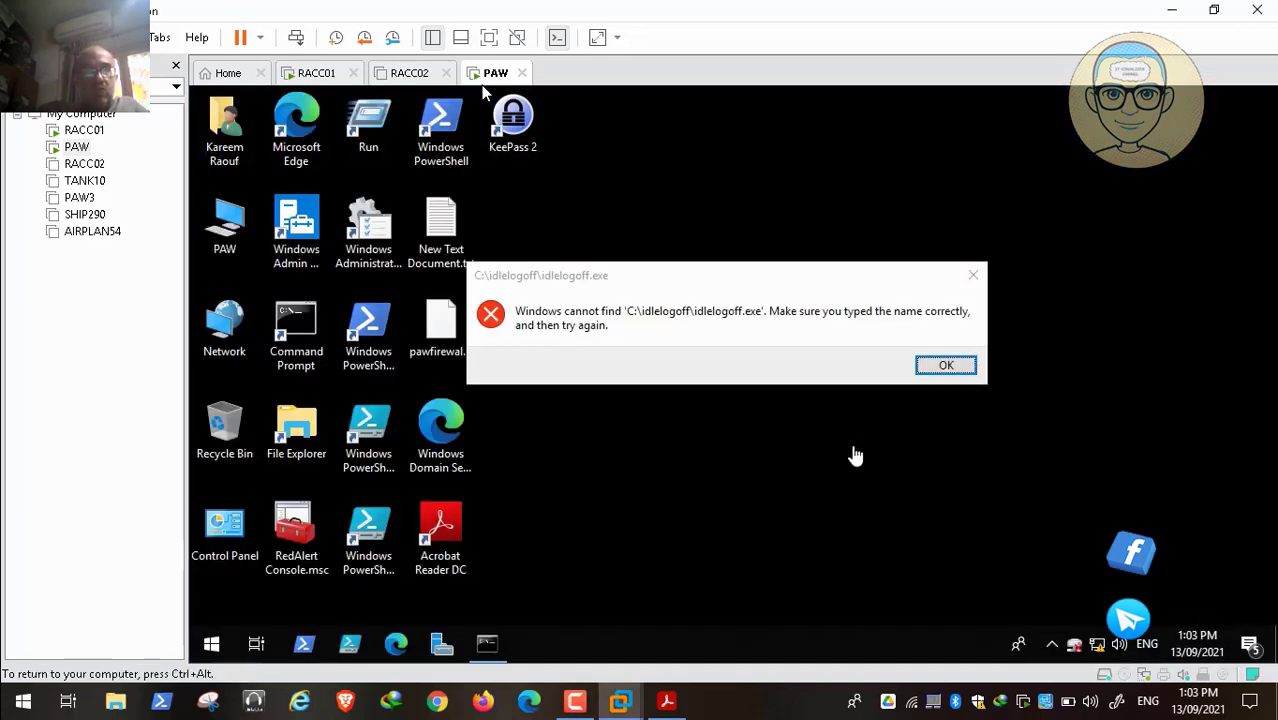
pyautogui.click(931, 366)
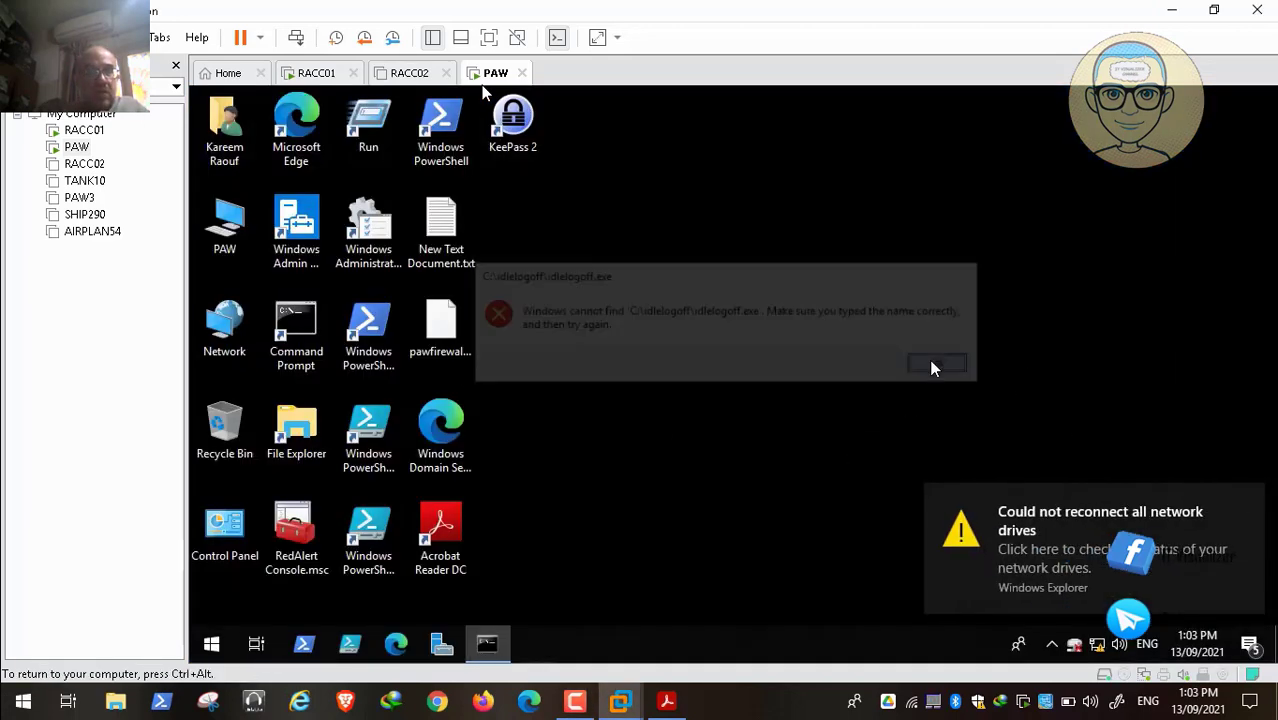
pyautogui.click(1249, 504)
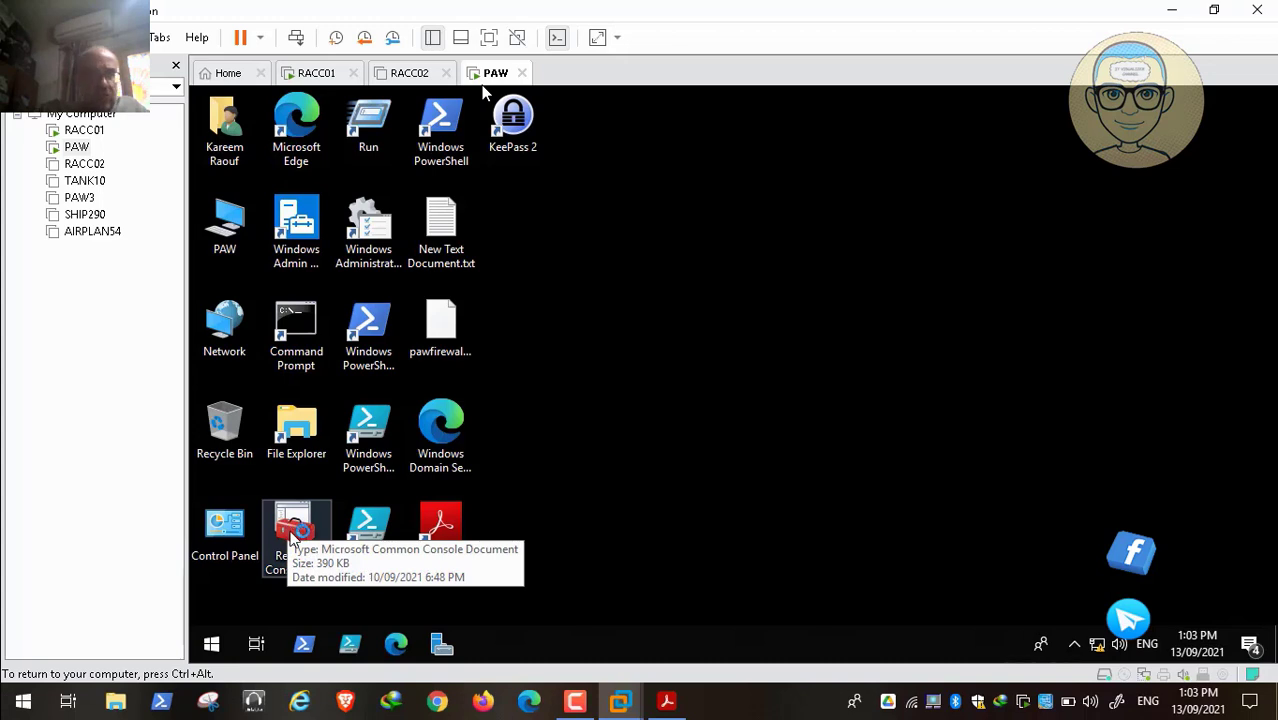
pyautogui.moveTo(228, 225); pyautogui.dragTo(852, 443)
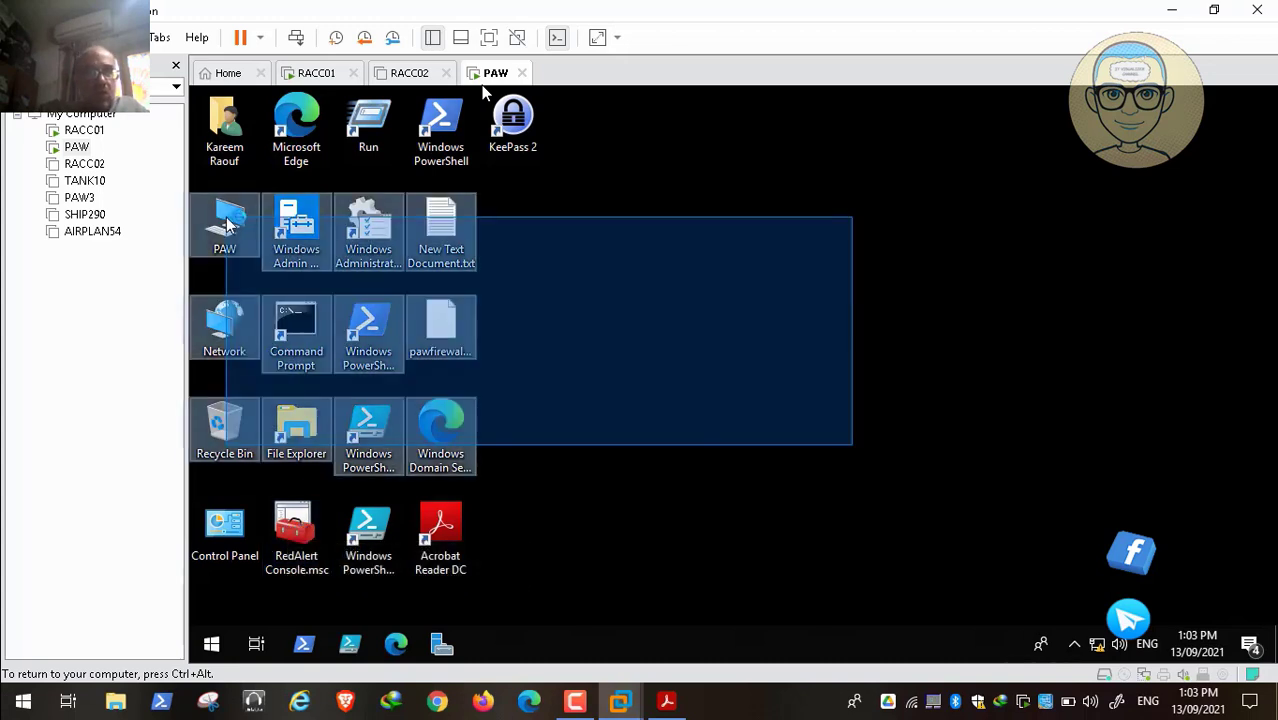
pyautogui.doubleClick(228, 225)
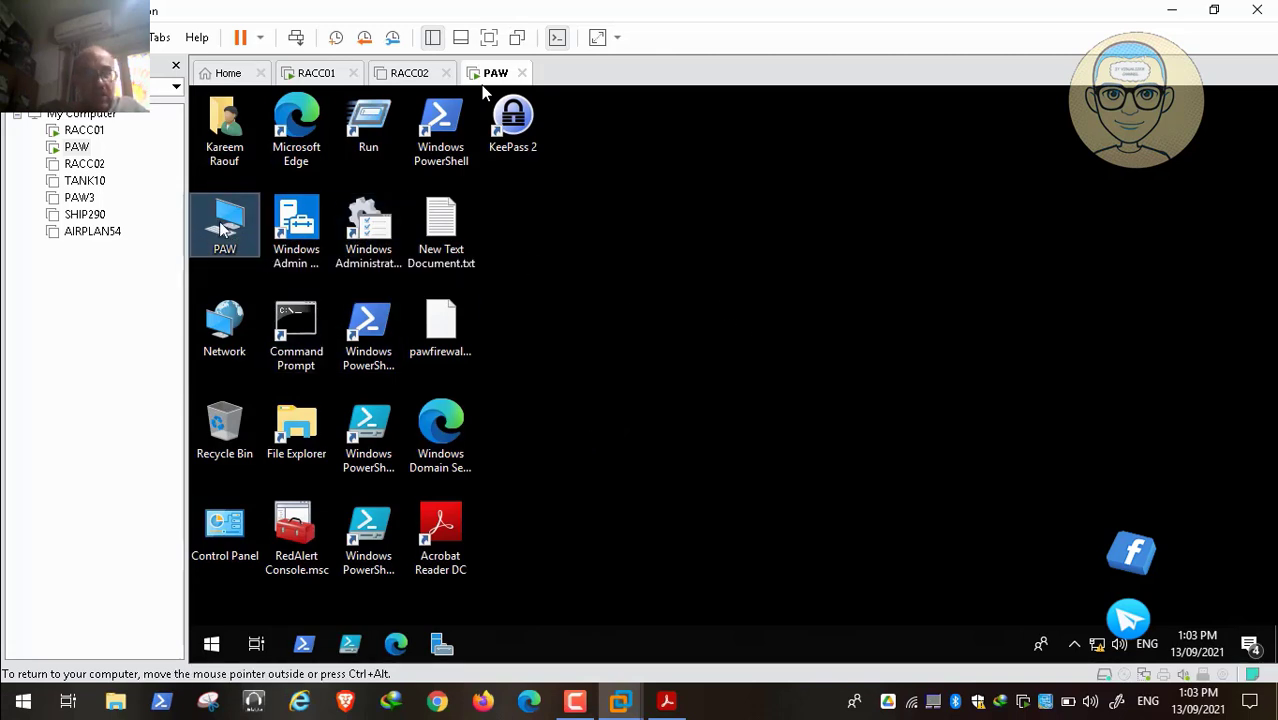
pyautogui.click(607, 455)
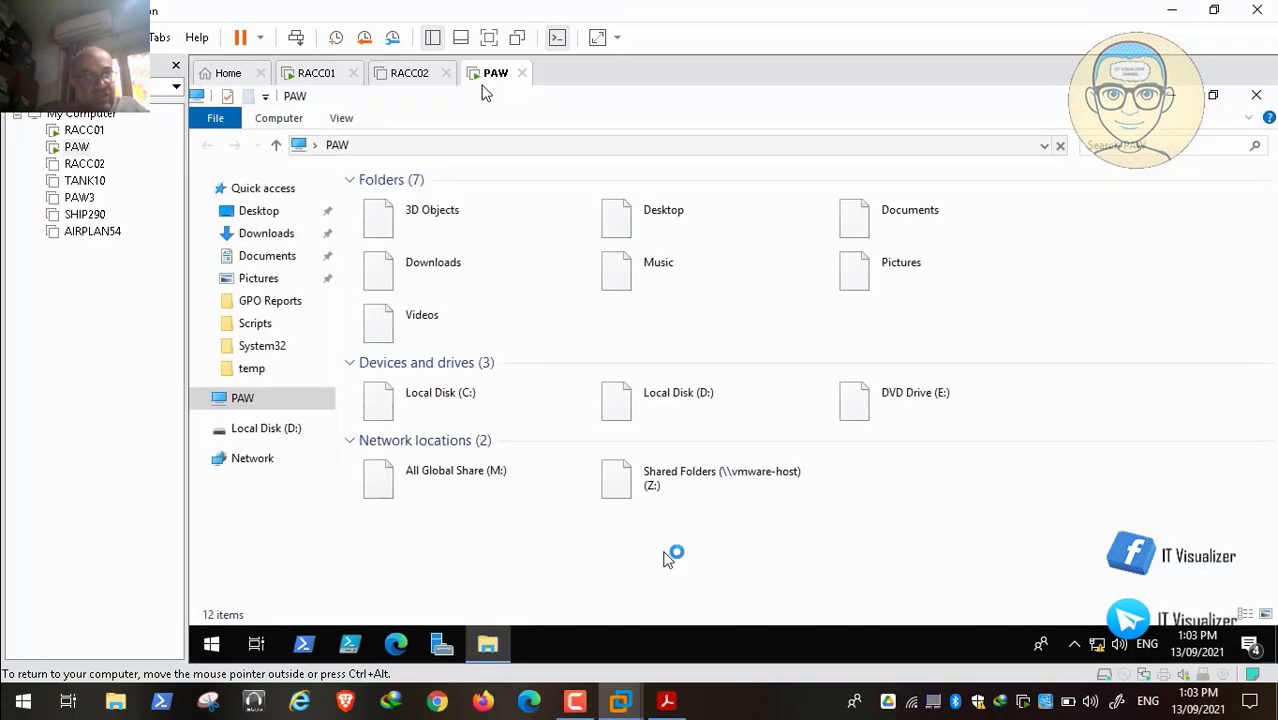
# Step: Browse to Z:\ADToolsCollection\The Red Alert\COVID-19 in the VM's File Explorer
pyautogui.click(697, 493)
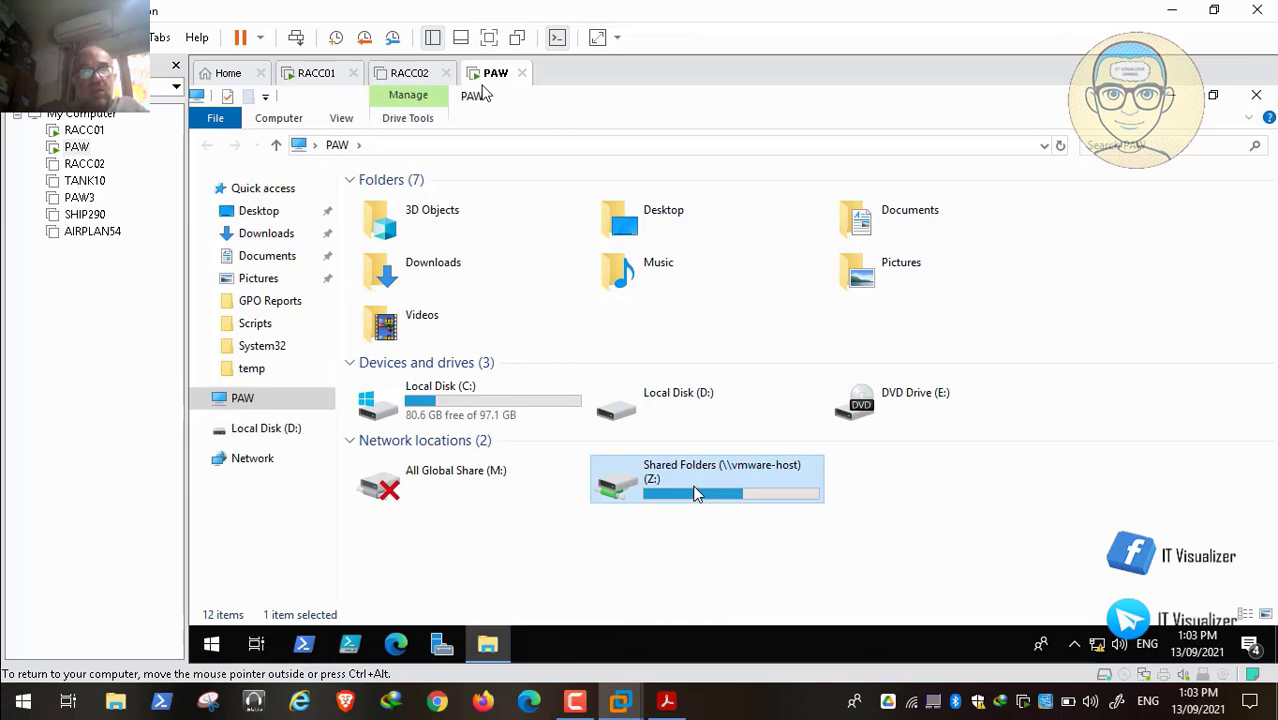
pyautogui.doubleClick(697, 493)
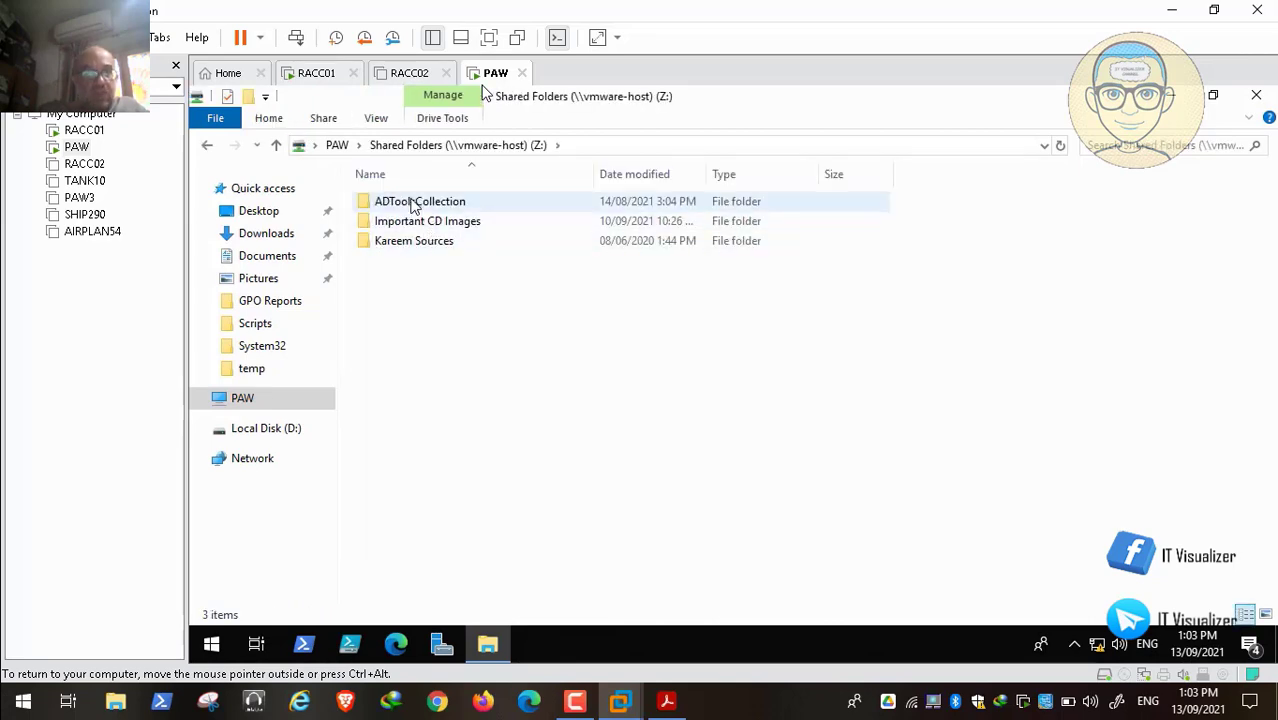
pyautogui.doubleClick(414, 203)
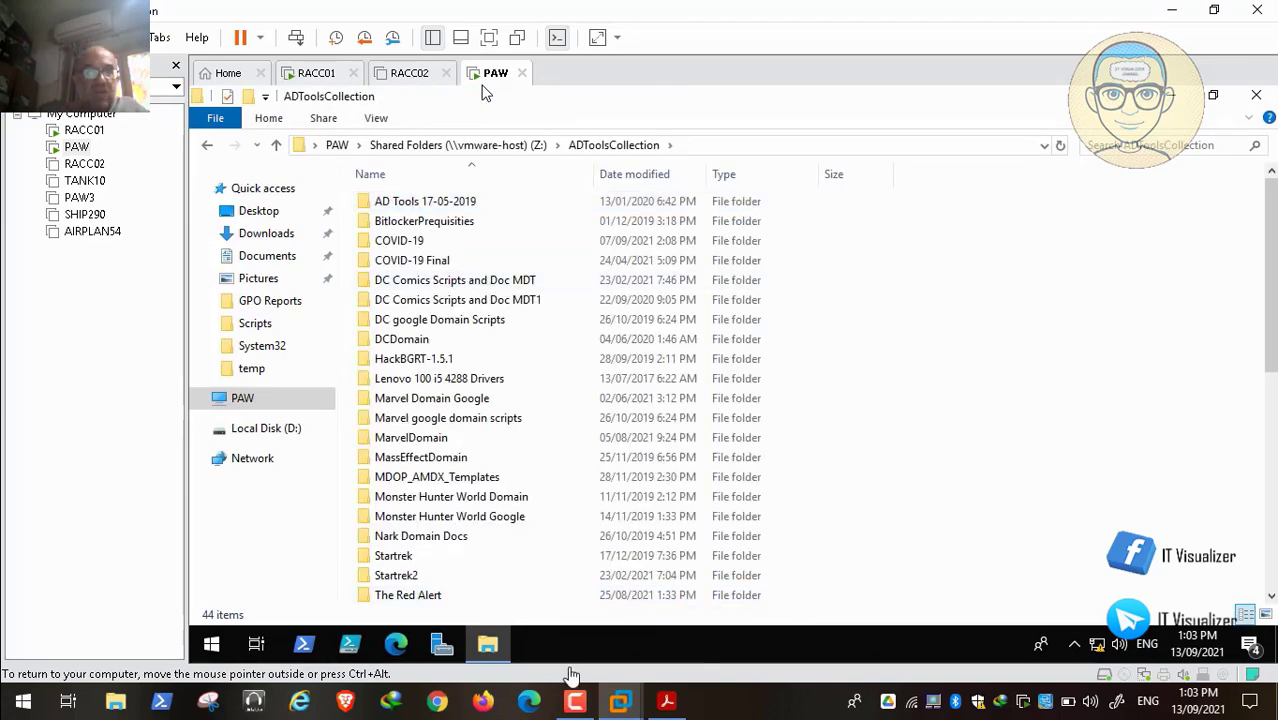
pyautogui.click(575, 701)
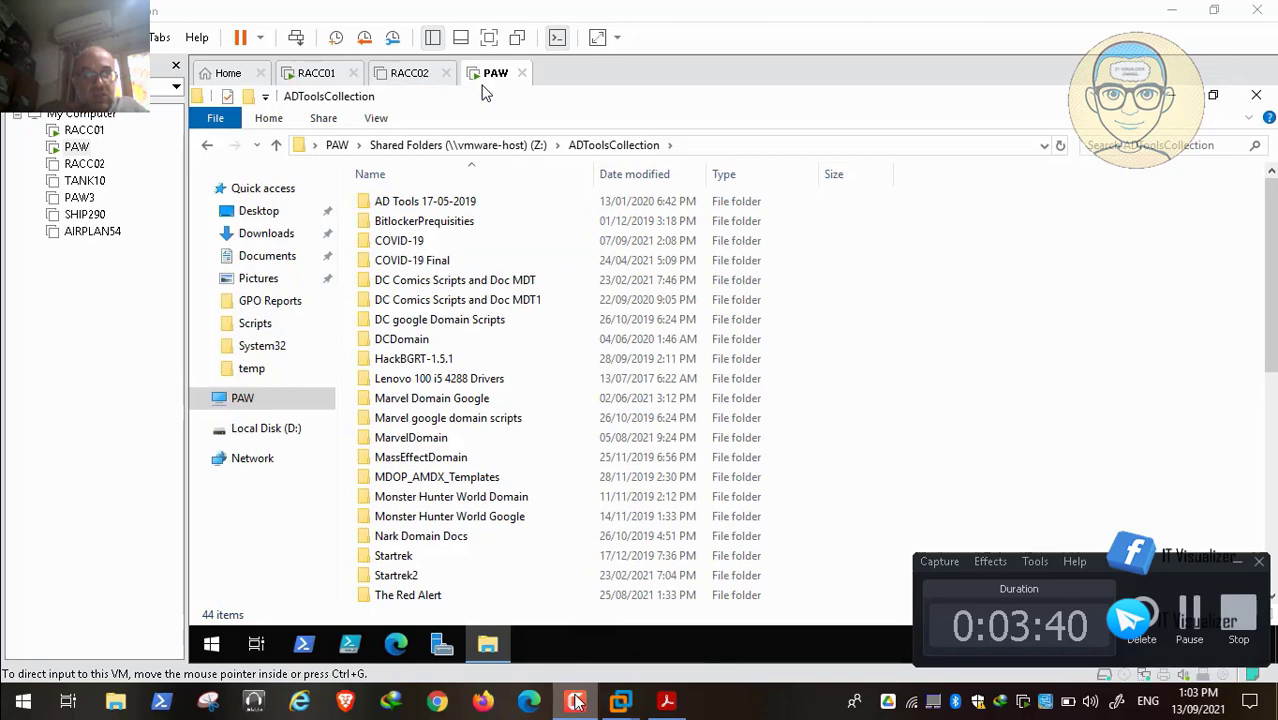
pyautogui.click(1237, 562)
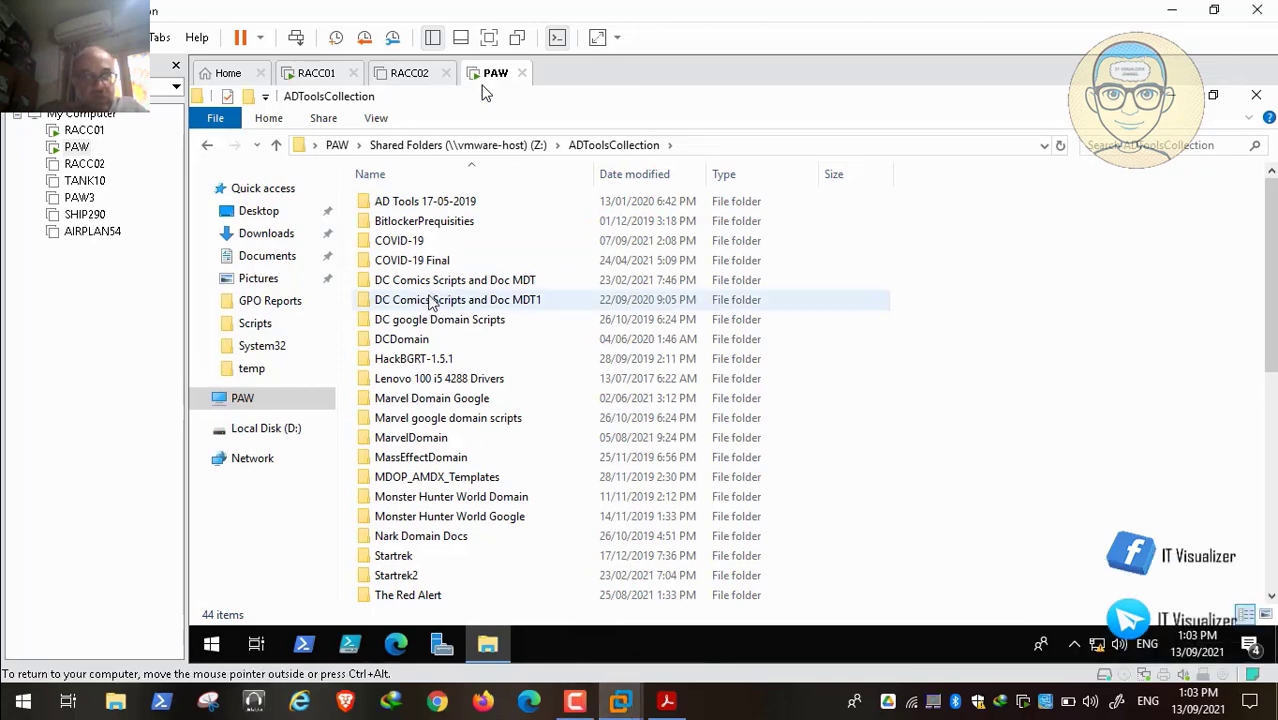
pyautogui.scroll(-7, 432, 305)
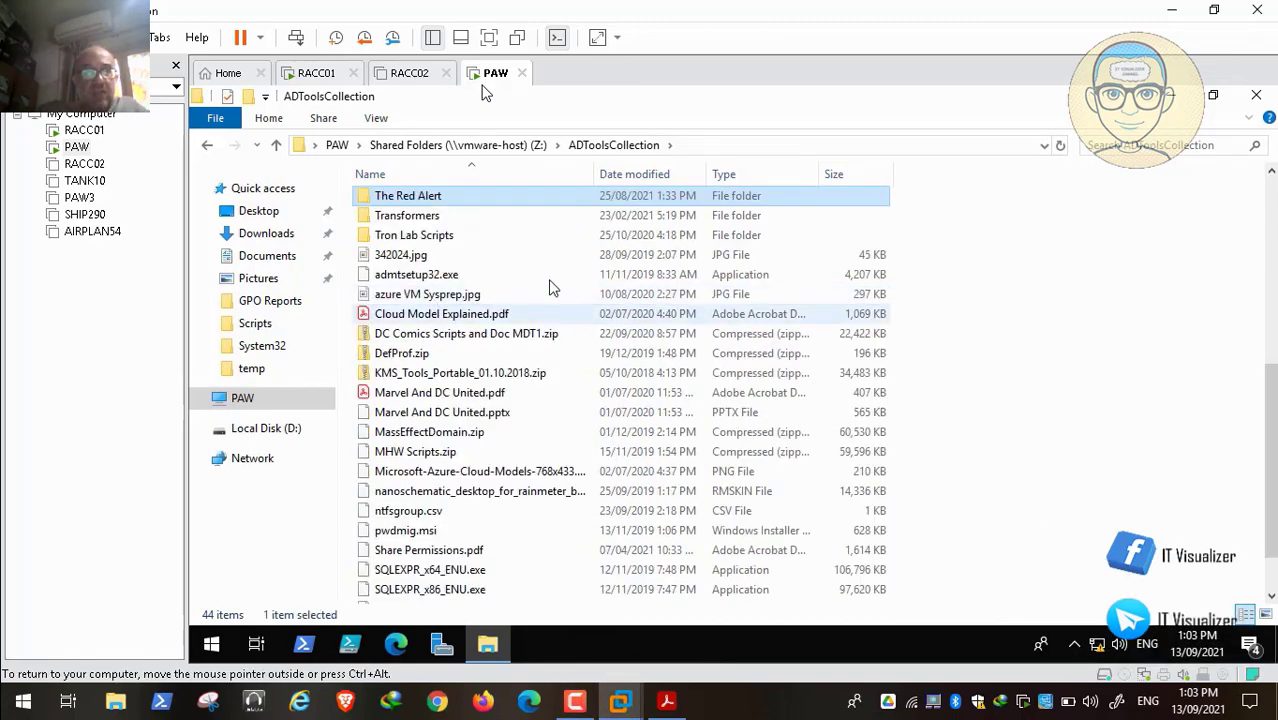
pyautogui.click(434, 198)
pyautogui.doubleClick(434, 198)
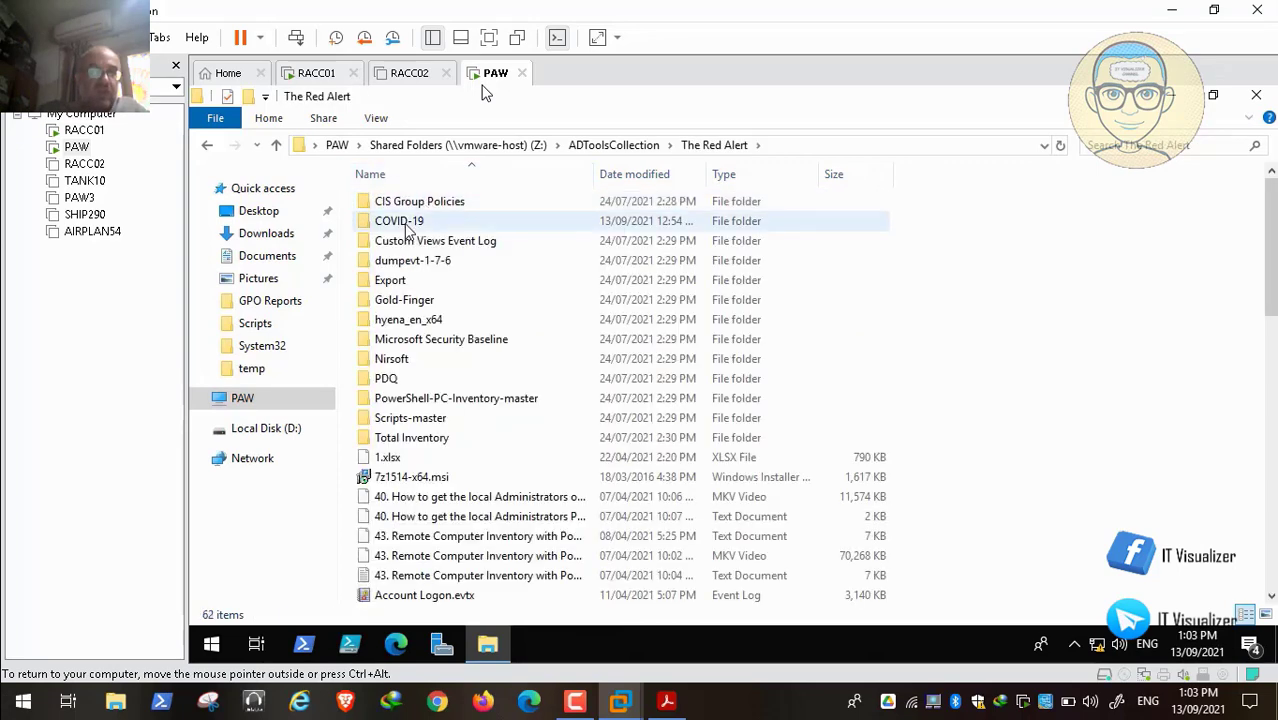
pyautogui.click(418, 224)
pyautogui.doubleClick(418, 222)
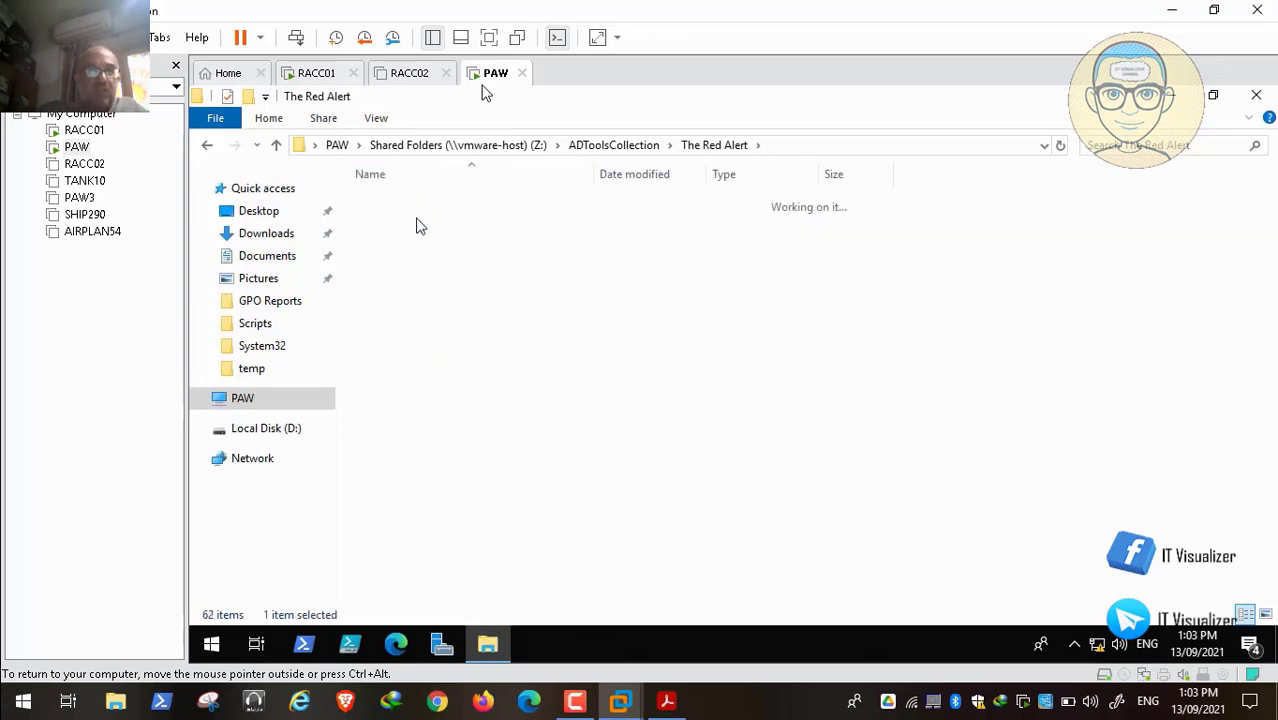
# Step: Copy the AppLocker-Guidance-master folder
pyautogui.click(436, 206)
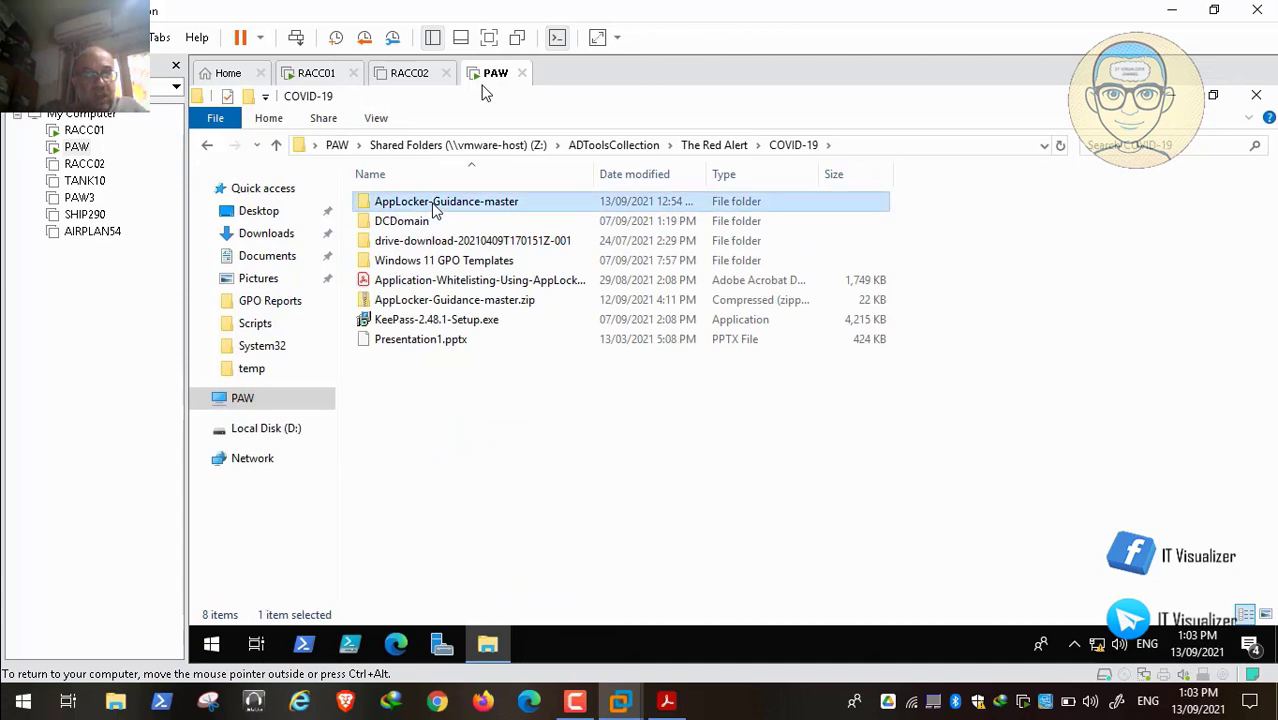
pyautogui.rightClick(434, 206)
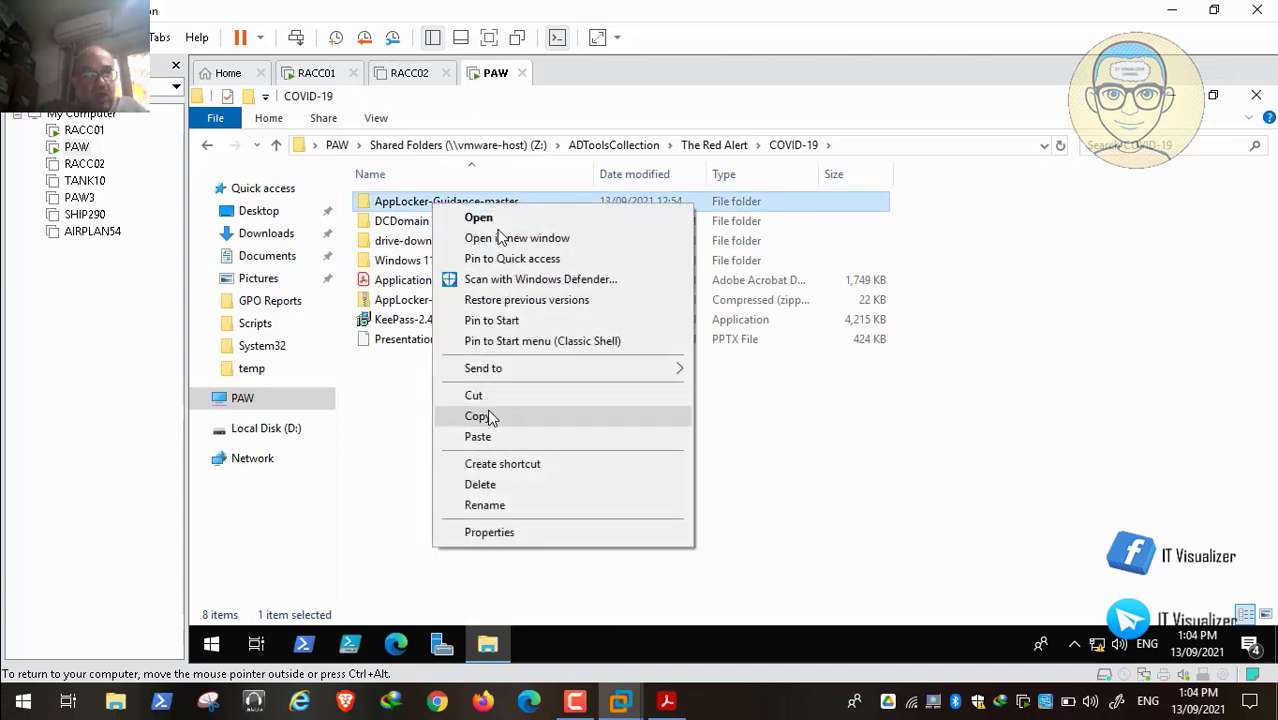
pyautogui.click(490, 418)
# Step: Paste the copied AppLocker-Guidance-master folder into the PAW VM's Local Disk (D:)
pyautogui.click(273, 438)
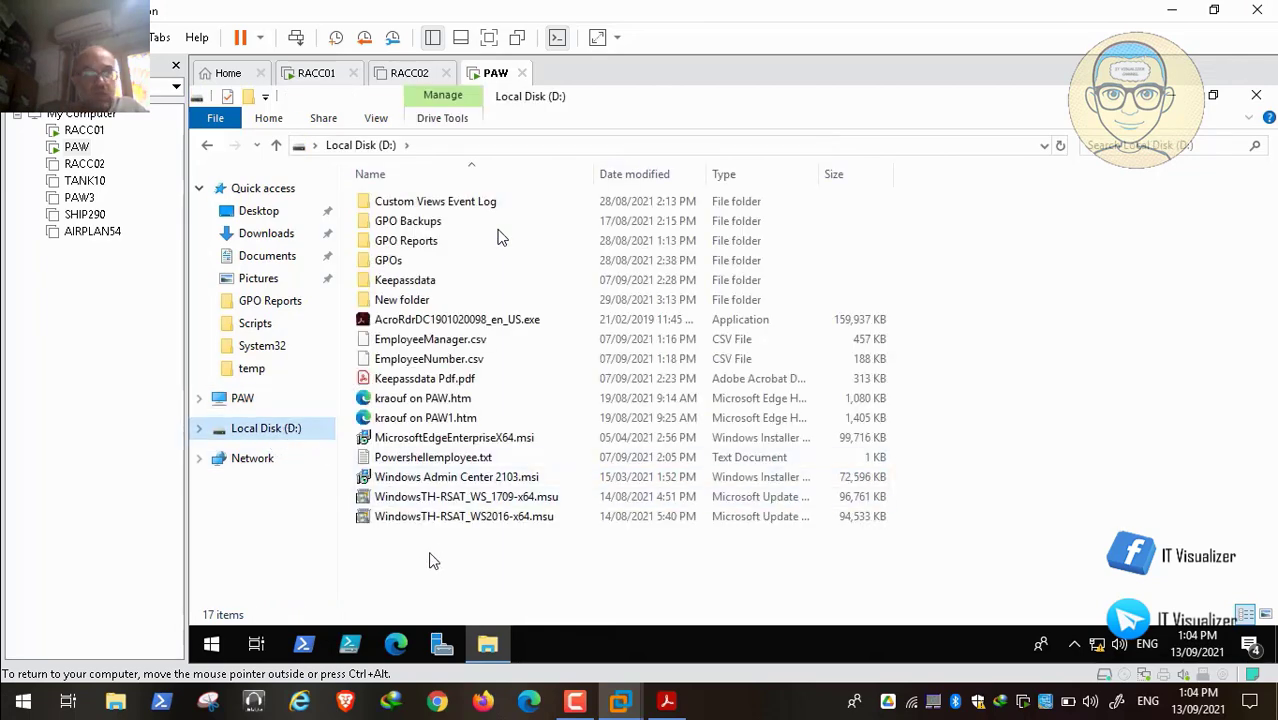
pyautogui.rightClick(432, 560)
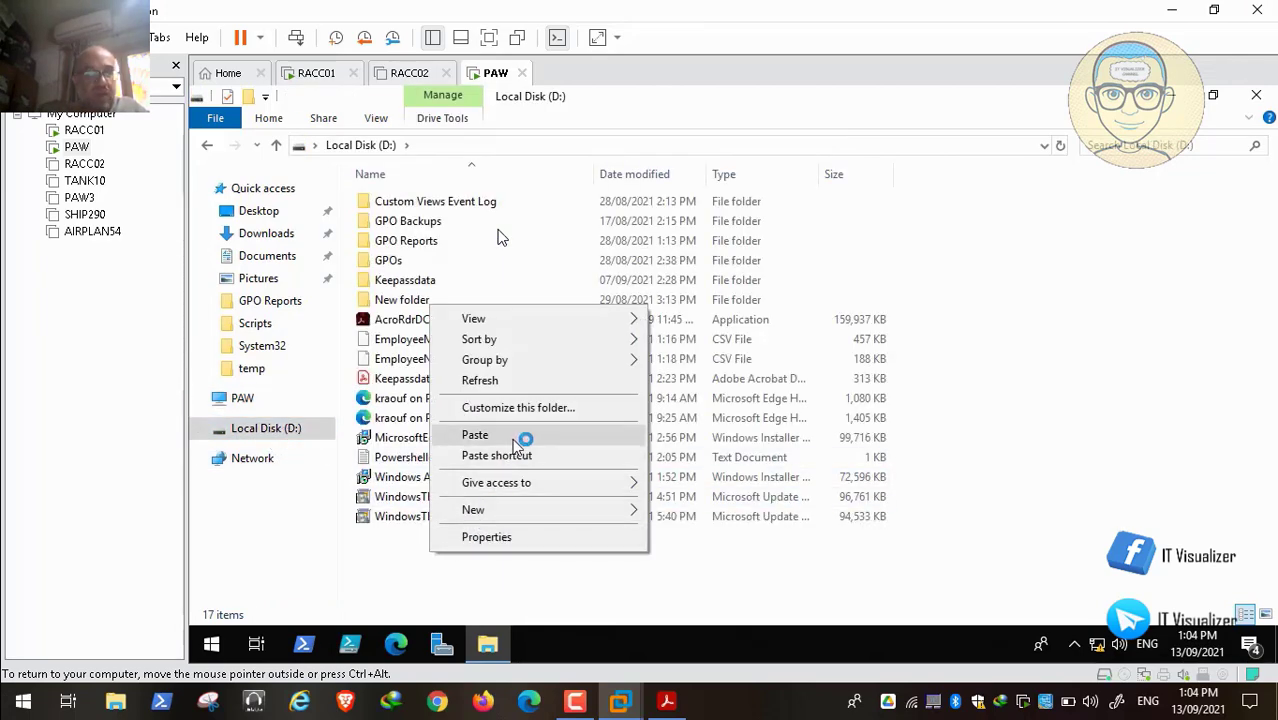
pyautogui.click(513, 436)
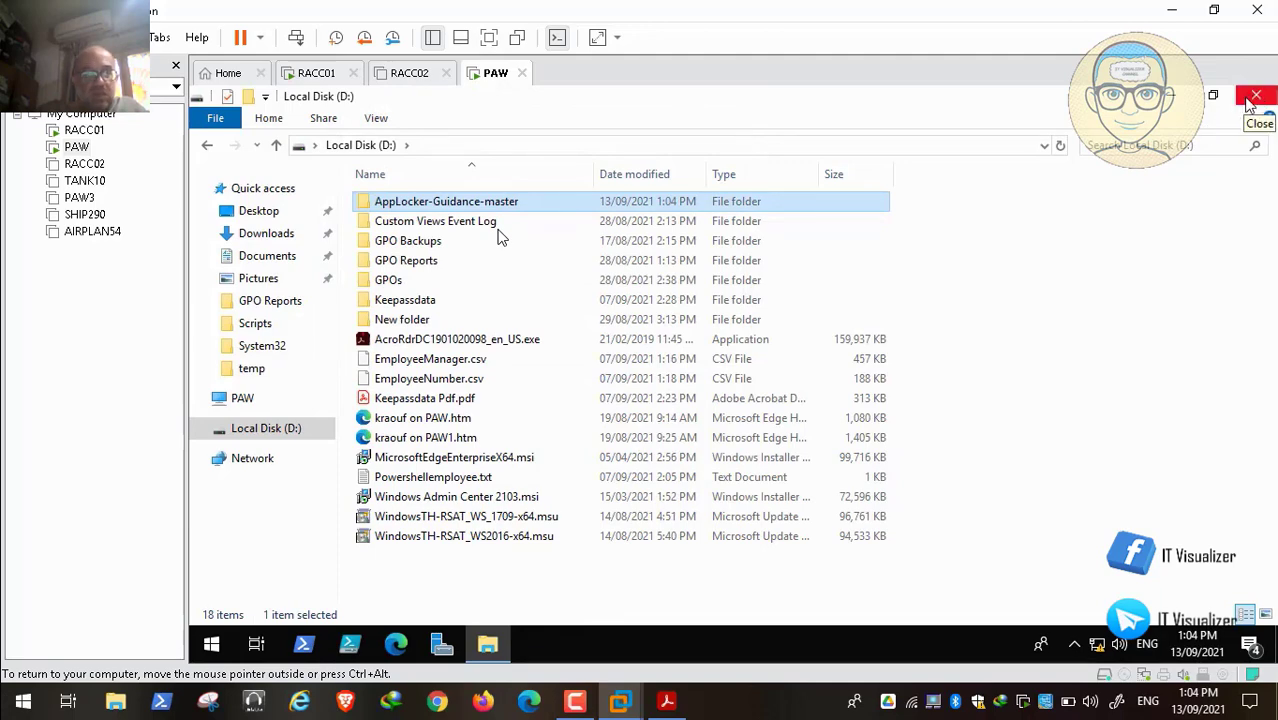
# Step: Close File Explorer and launch RedAlert Console.msc from the PAW VM's desktop
pyautogui.click(1252, 97)
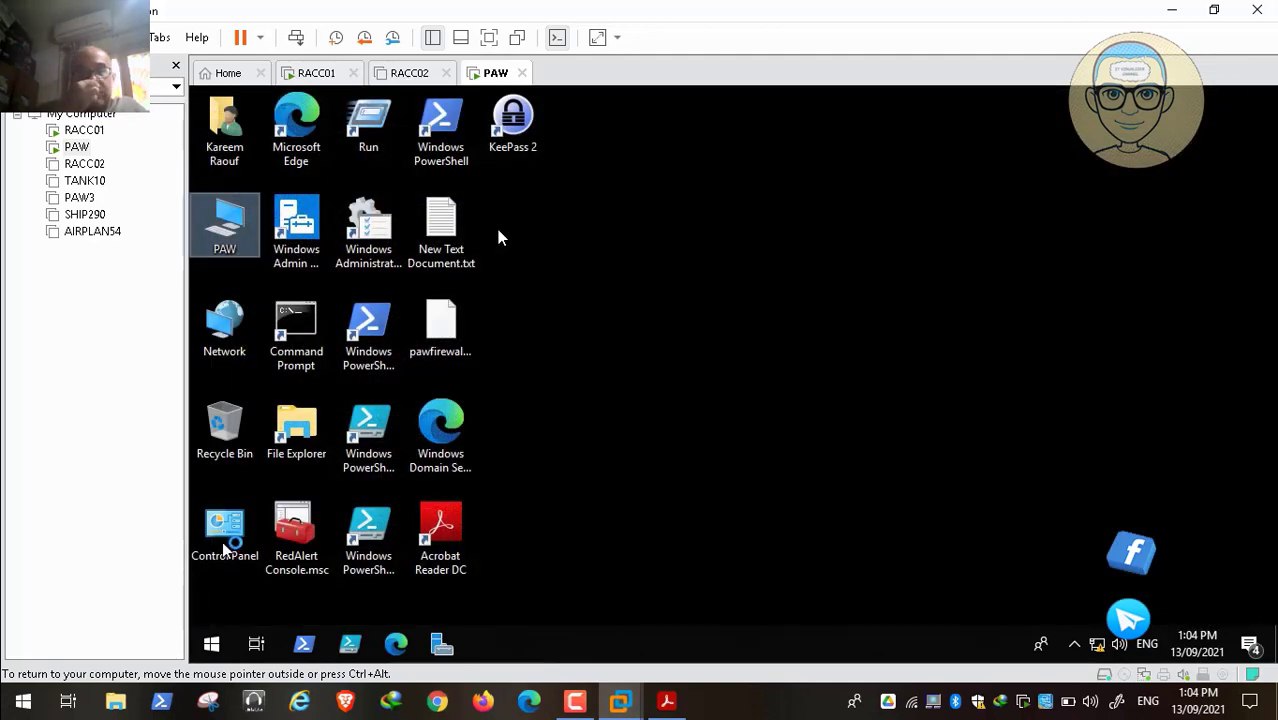
pyautogui.click(295, 538)
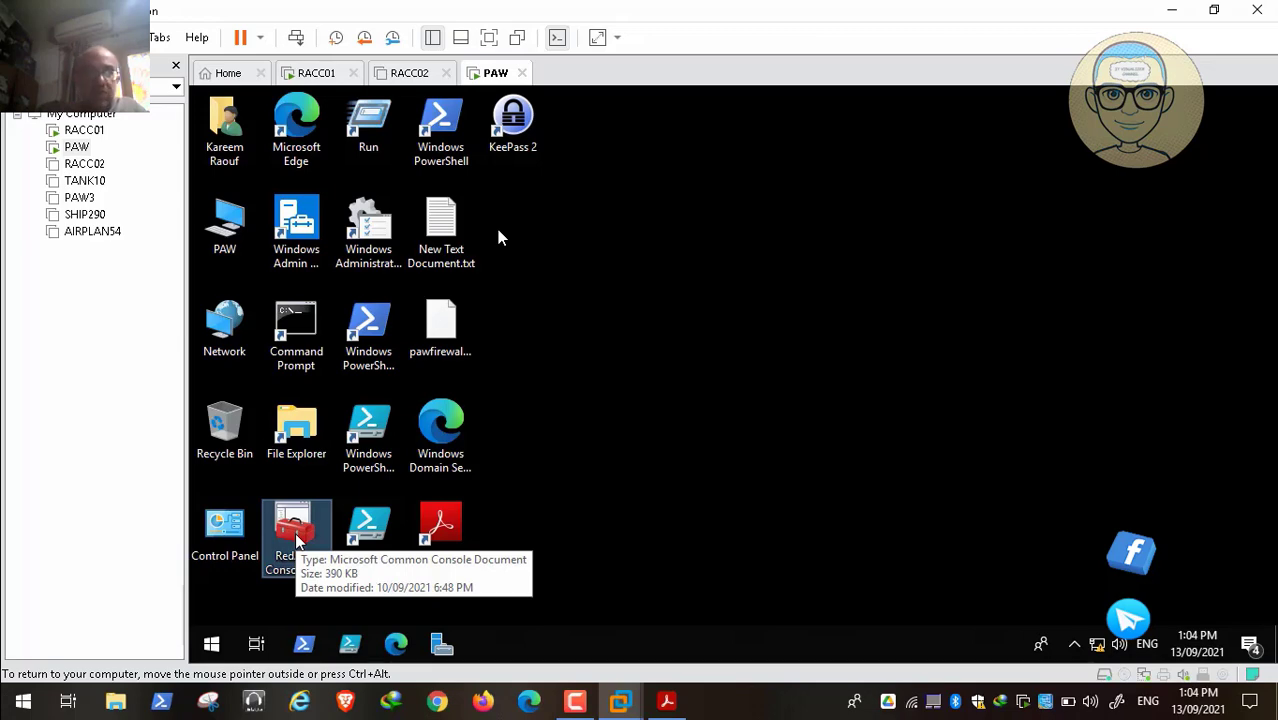
pyautogui.doubleClick(295, 530)
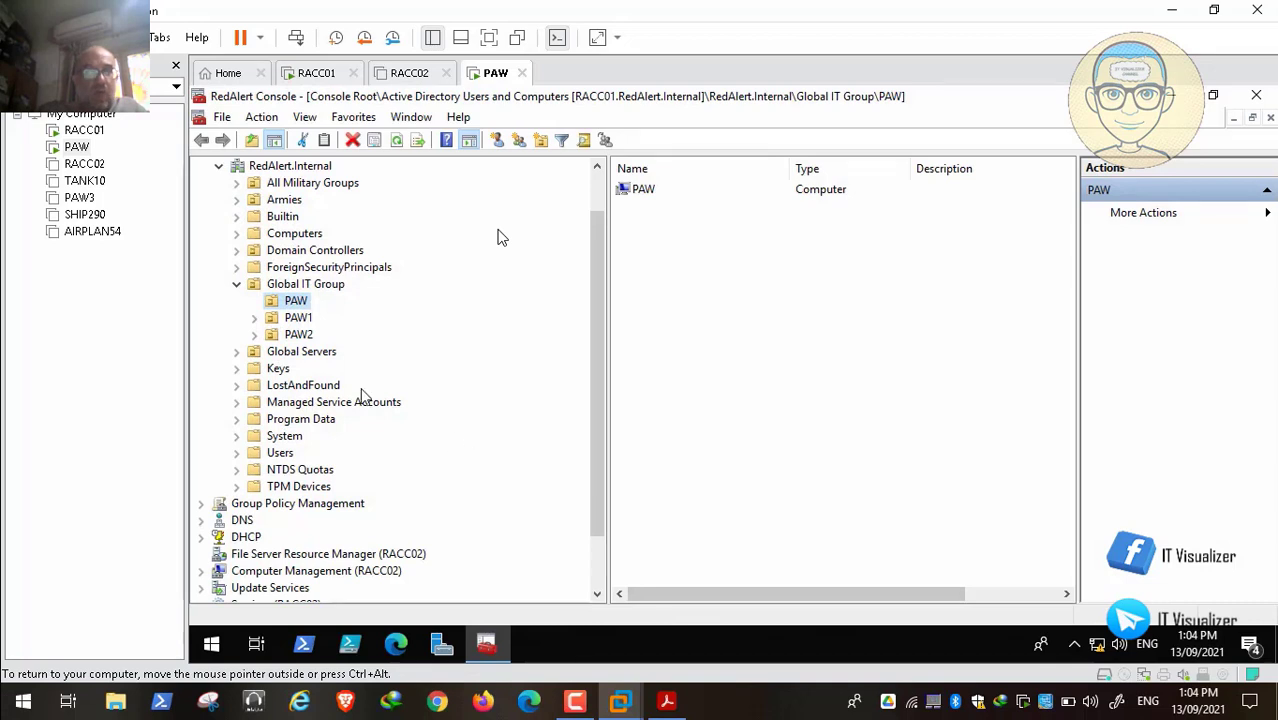
# Step: Expand Group Policy Management down to the RedAlert.Internal domain
pyautogui.click(202, 505)
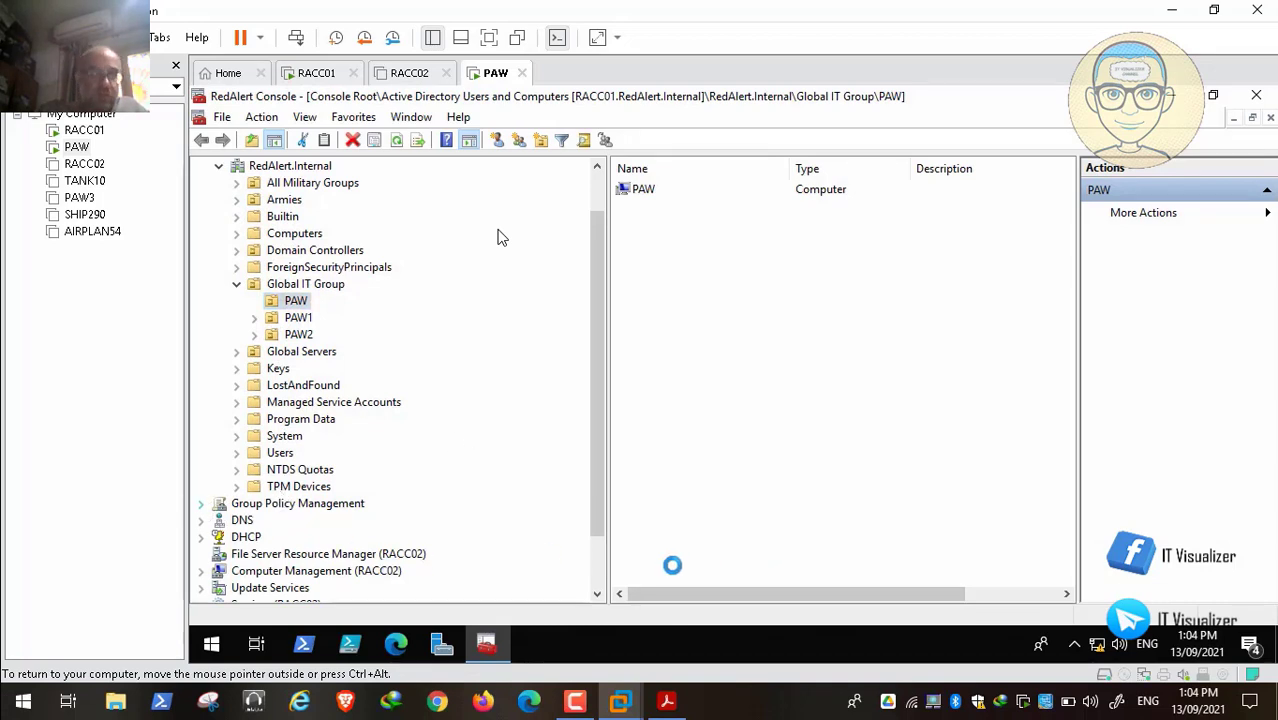
pyautogui.scroll(-2, 502, 238)
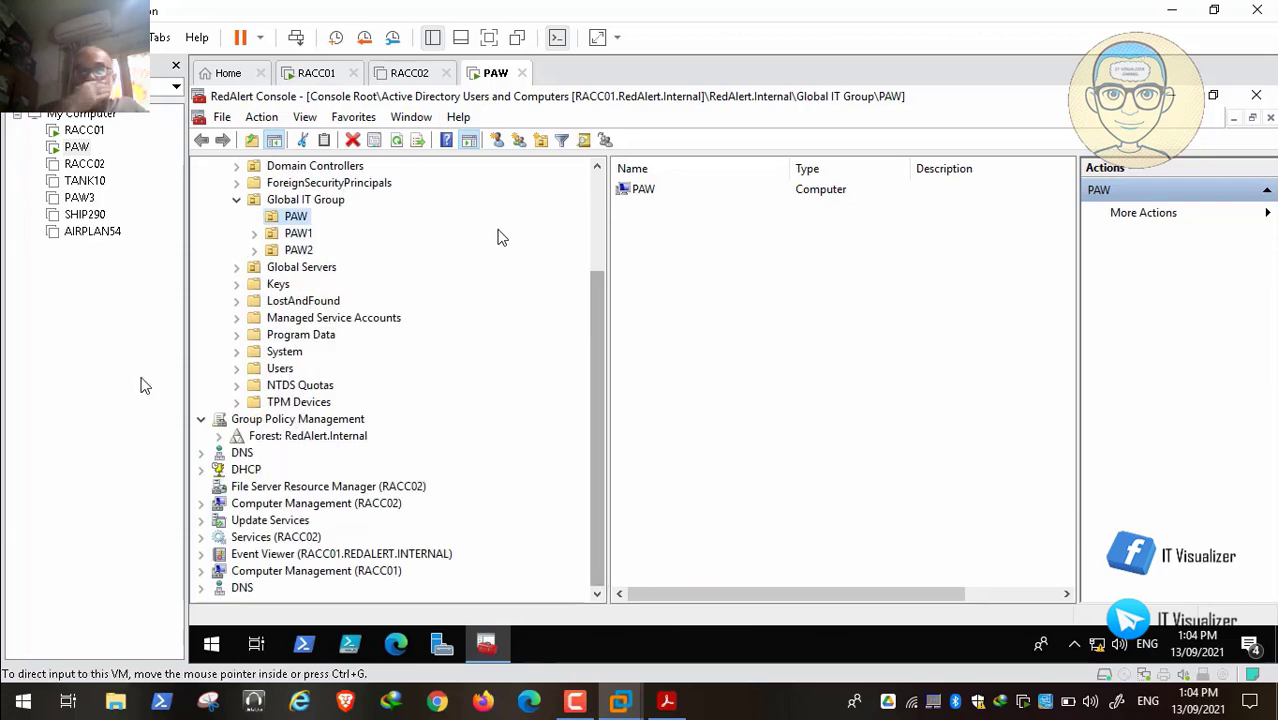
pyautogui.click(220, 437)
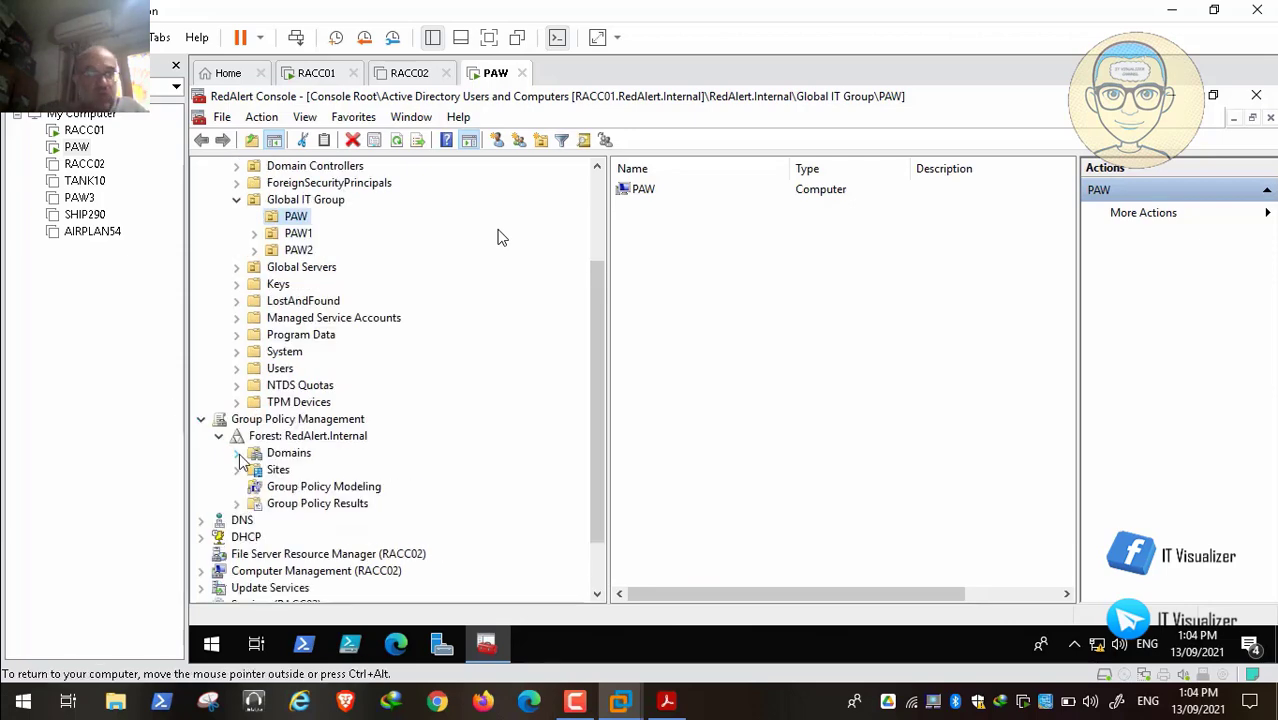
pyautogui.click(238, 453)
pyautogui.click(261, 470)
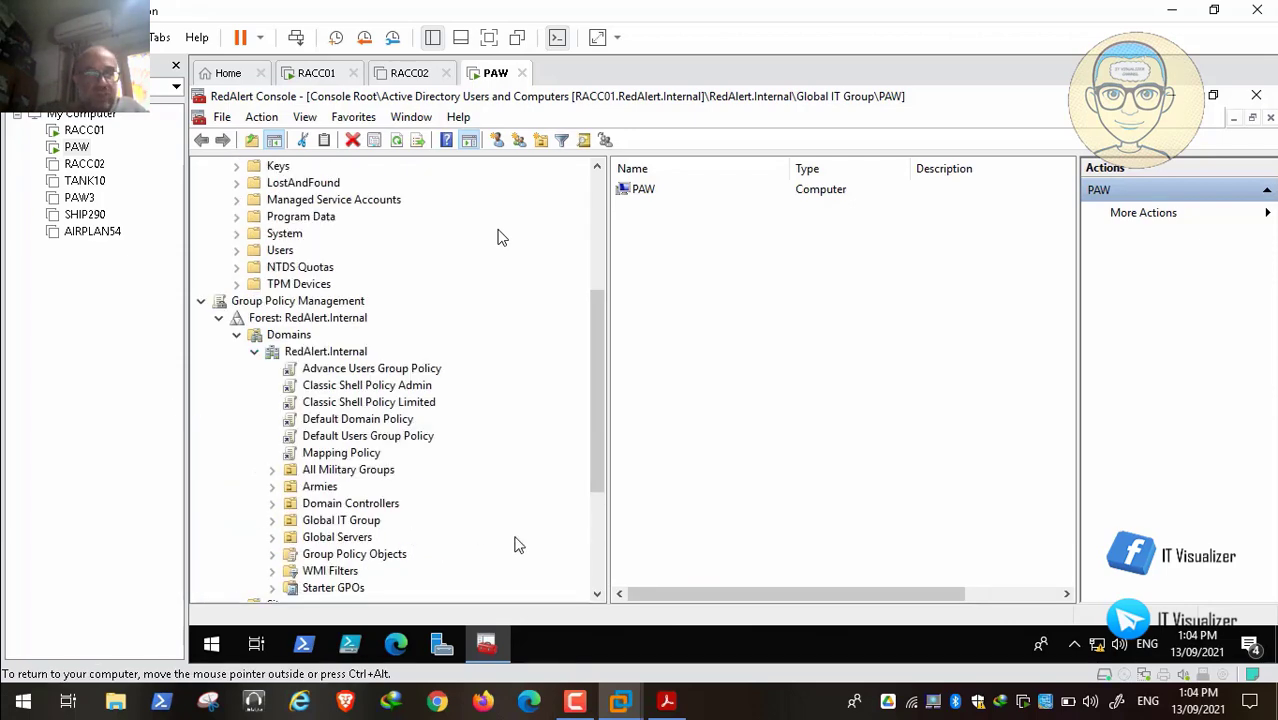
pyautogui.click(595, 557)
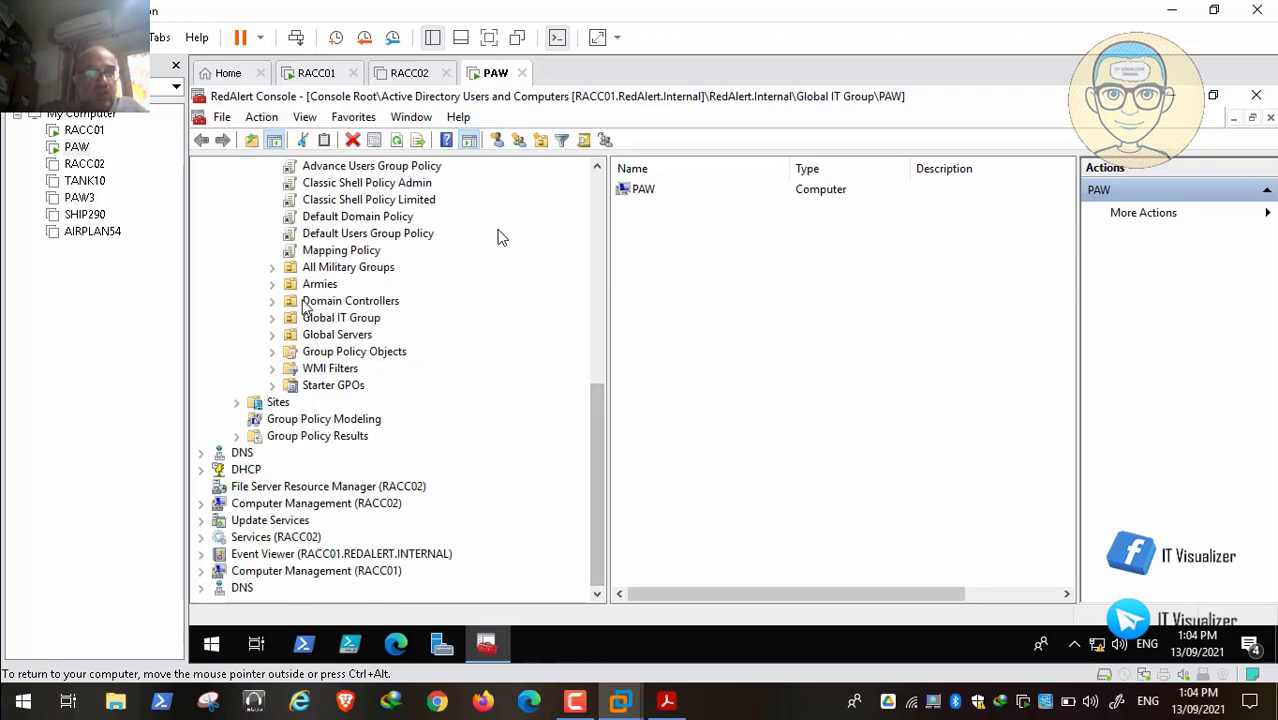
# Step: Expand Group Policy Objects and bring up the Windows 10 20H2 Hardening GPO's context menu
pyautogui.click(271, 351)
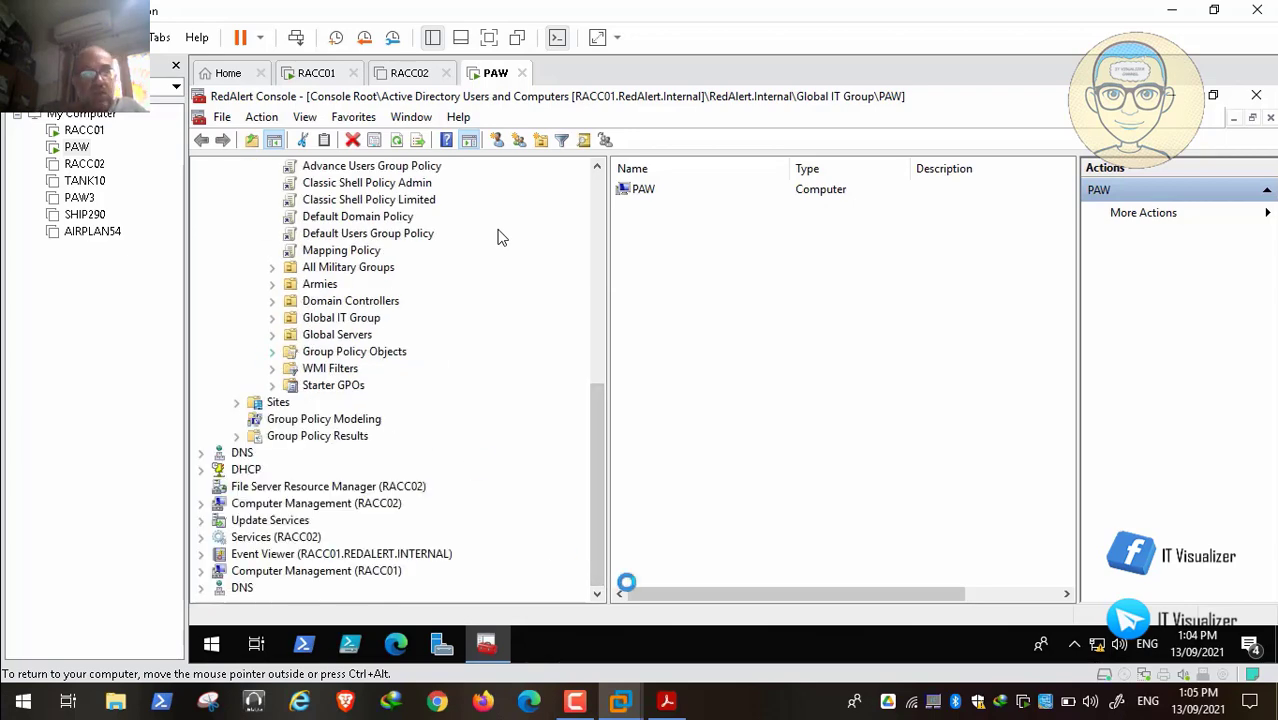
pyautogui.scroll(-8, 600, 560)
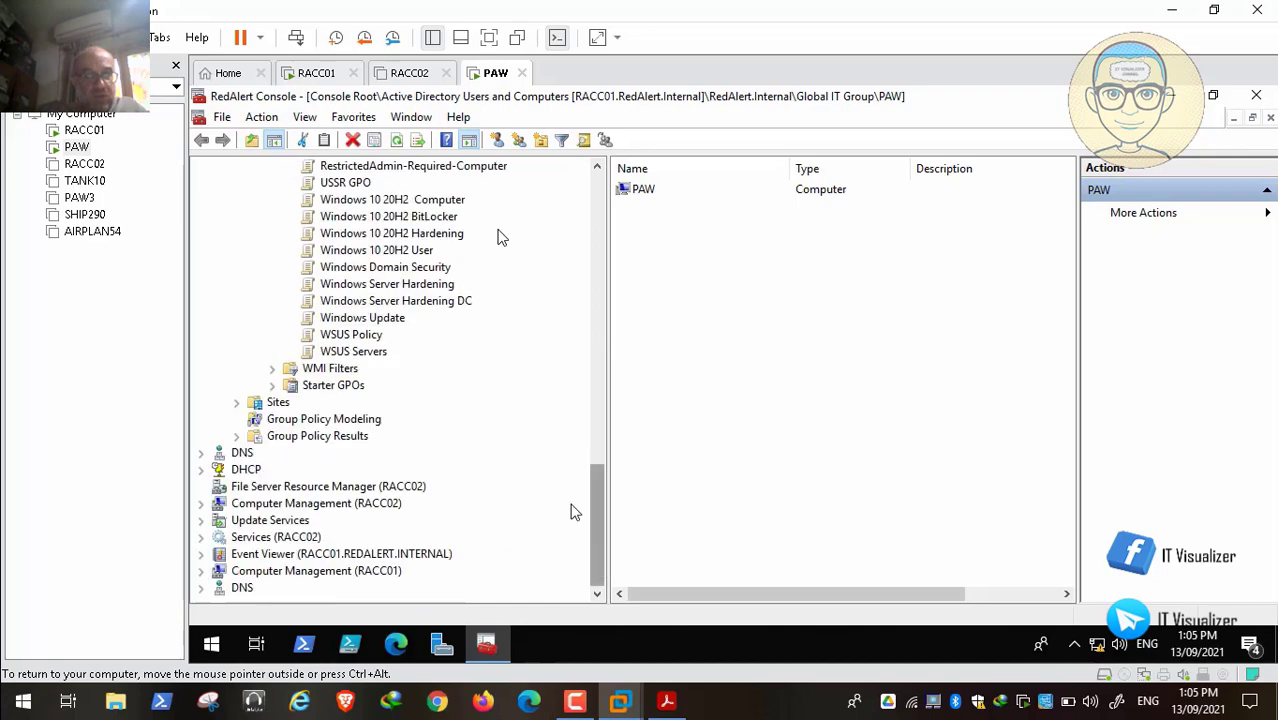
pyautogui.rightClick(430, 235)
# Step: Edit the Windows 10 20H2 Hardening GPO in a maximized editor with computer Policies expanded
pyautogui.click(462, 251)
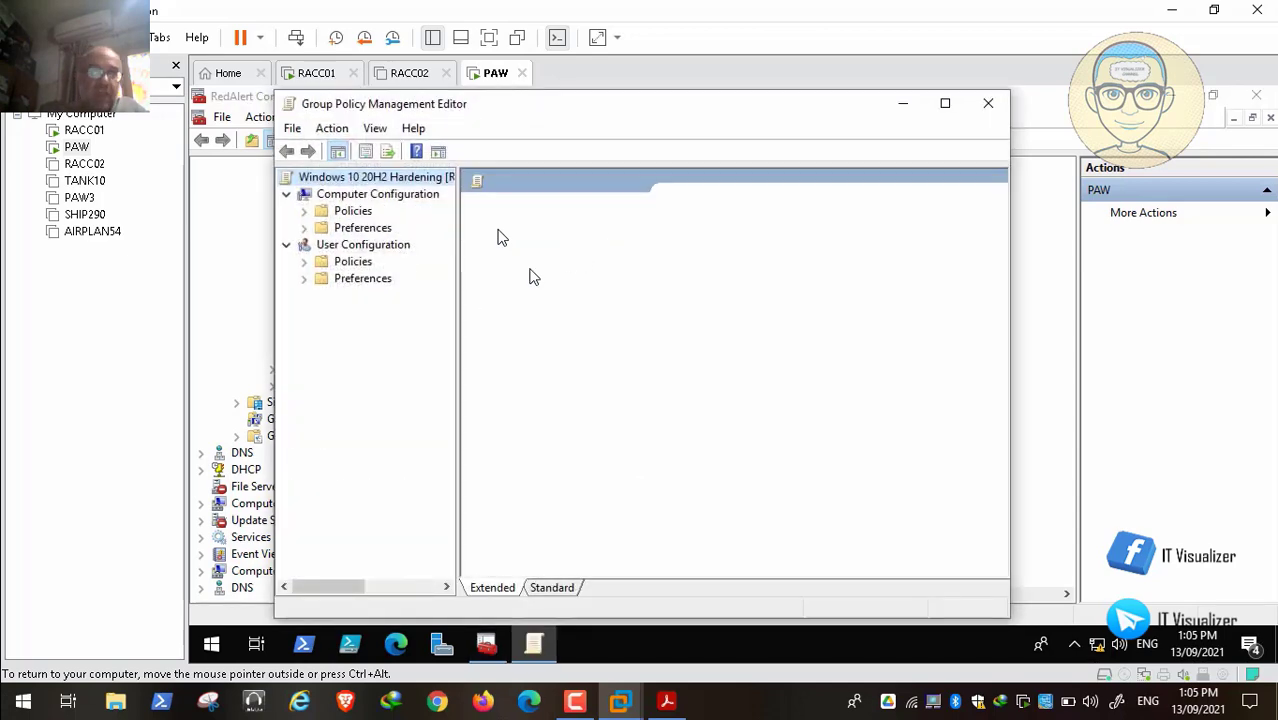
pyautogui.click(945, 103)
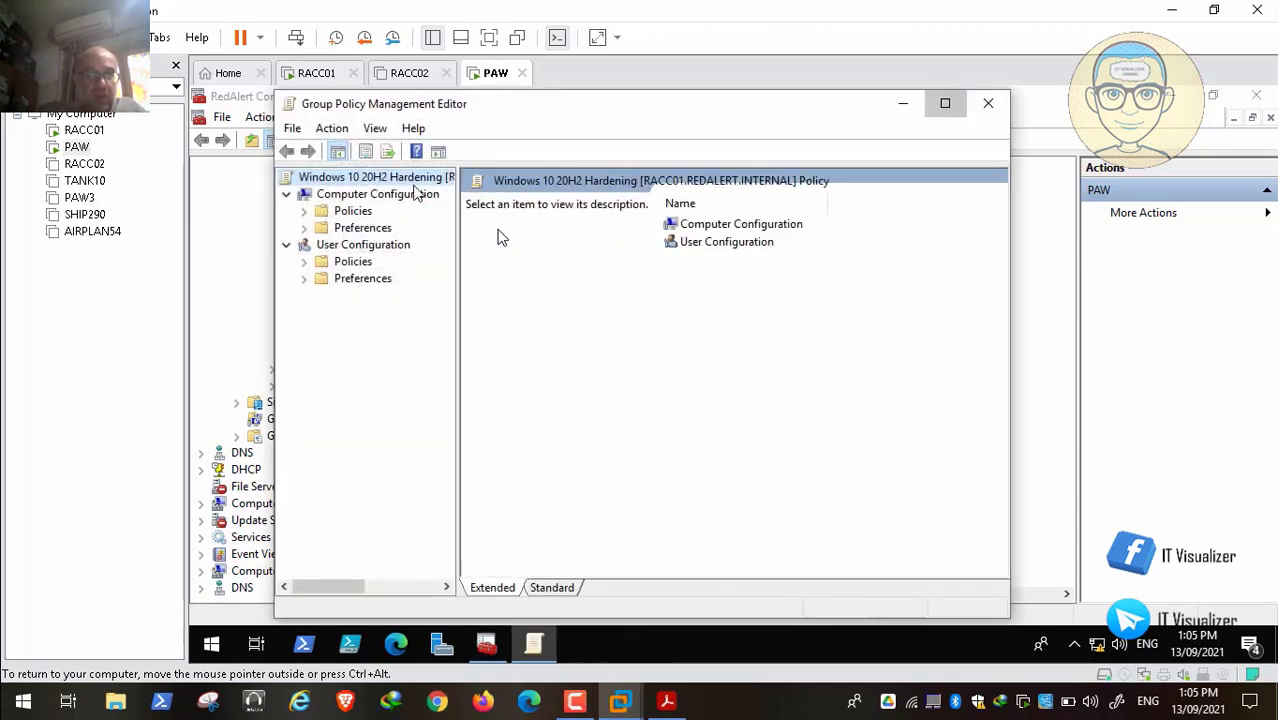
pyautogui.click(219, 199)
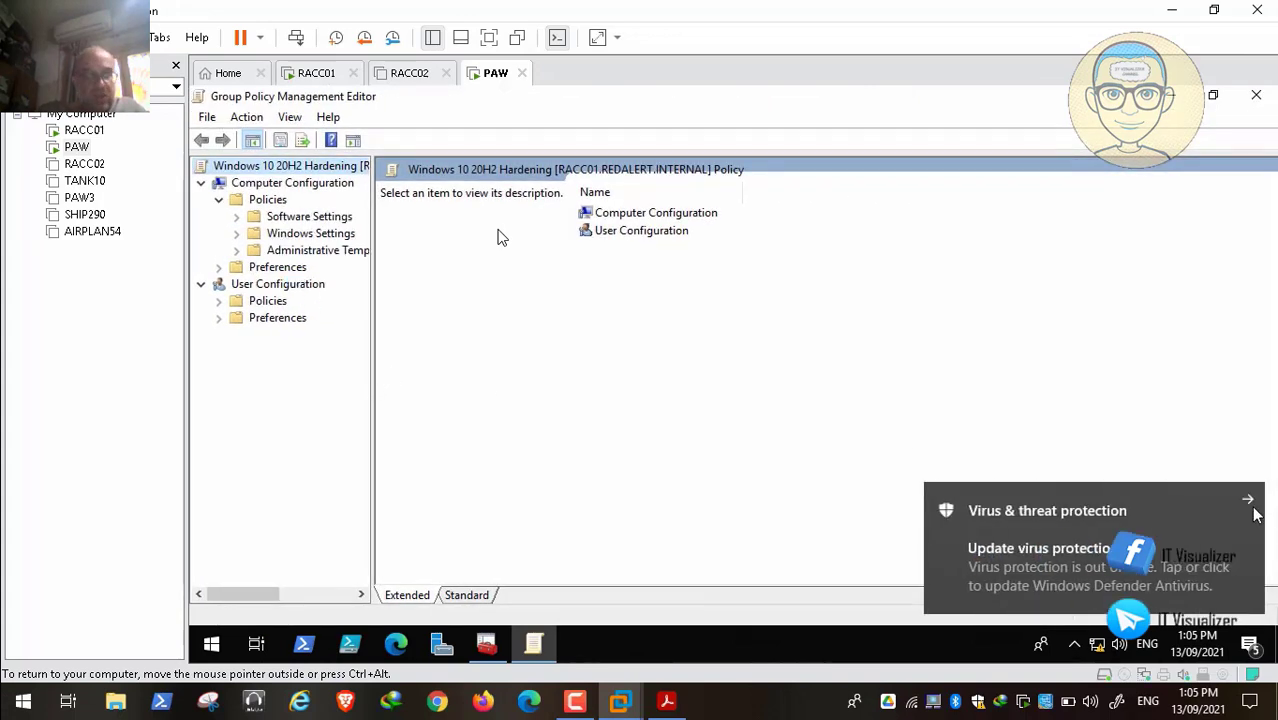
pyautogui.click(1249, 503)
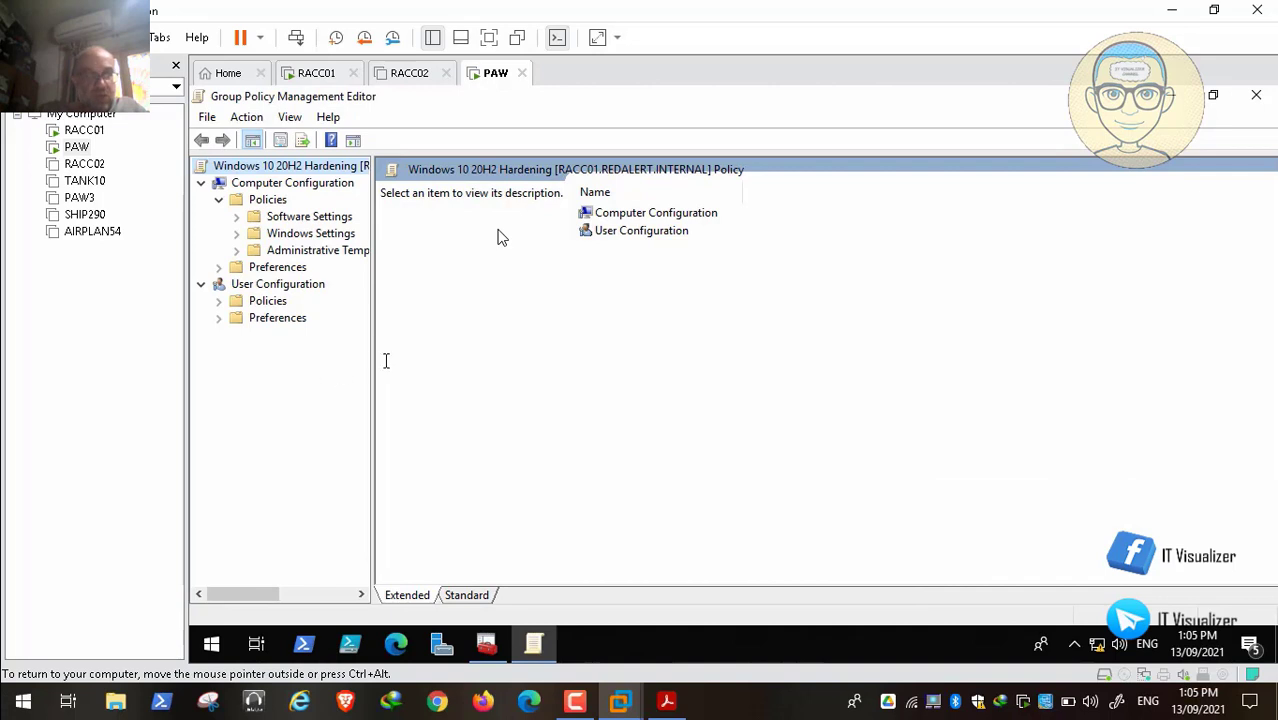
# Step: Expand Windows Settings > Security Settings in a widened tree, then return to the host desktop
pyautogui.moveTo(372, 360); pyautogui.dragTo(461, 350)
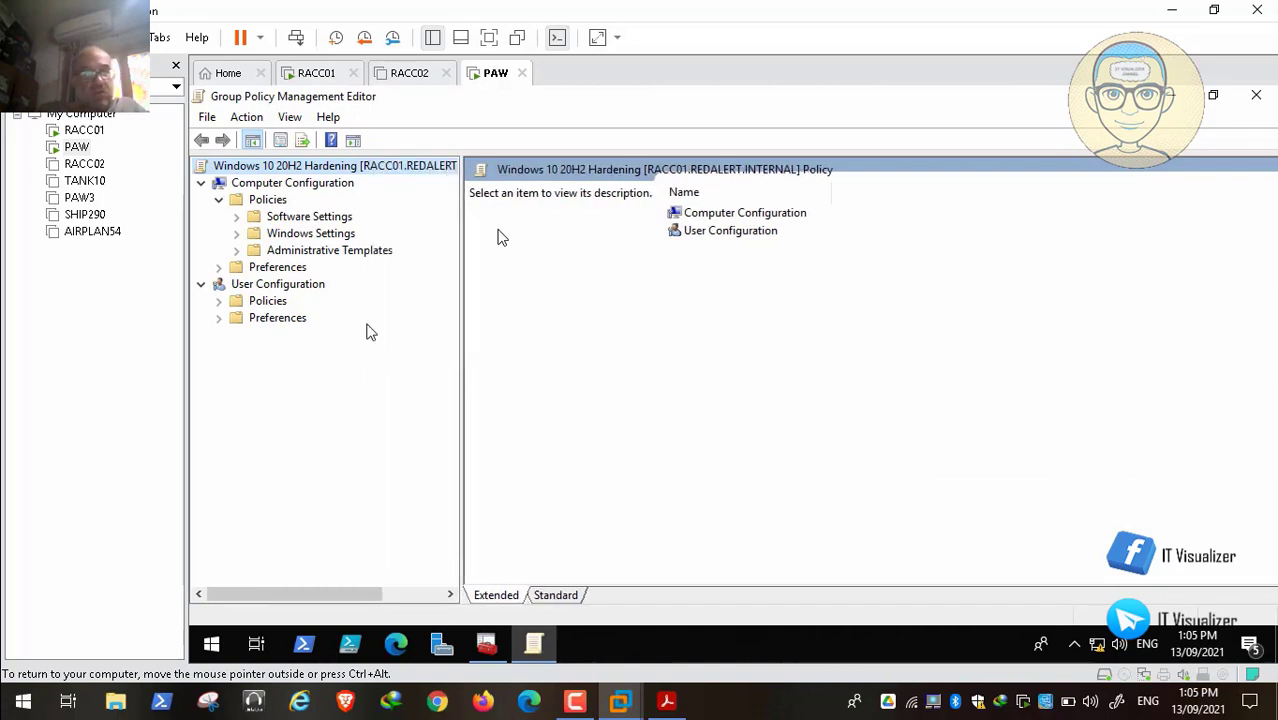
pyautogui.click(236, 233)
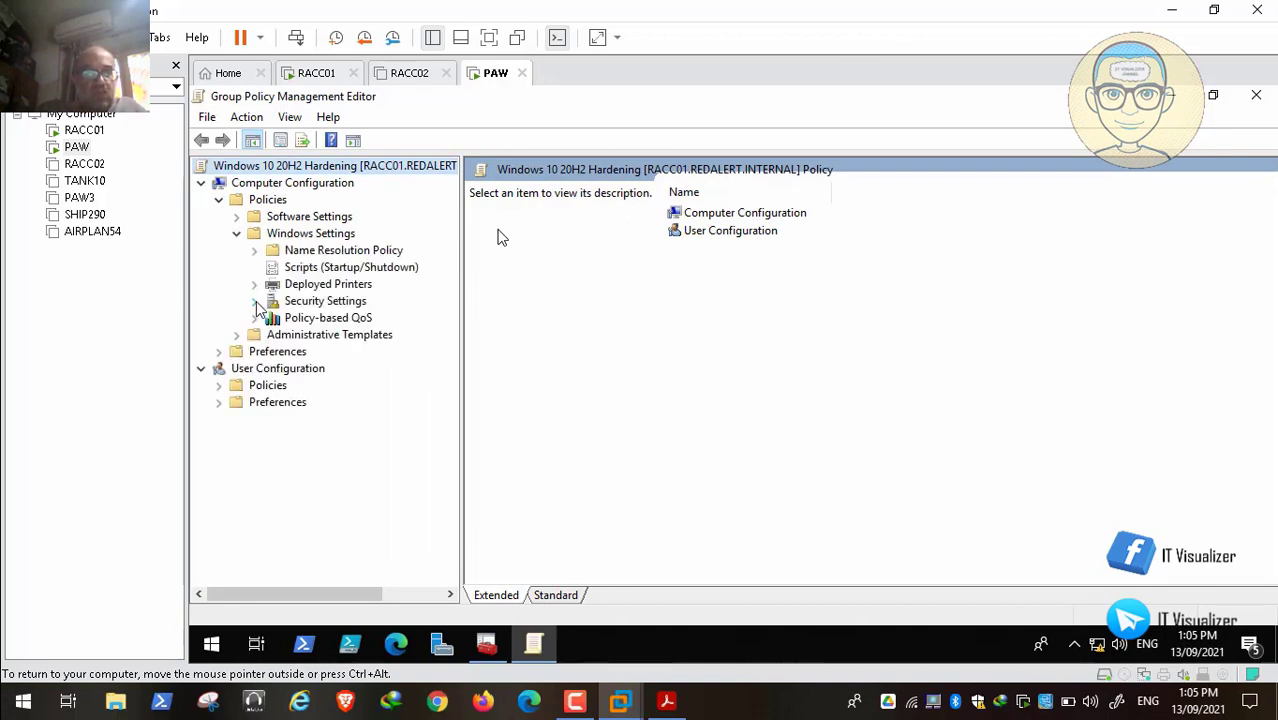
pyautogui.click(254, 301)
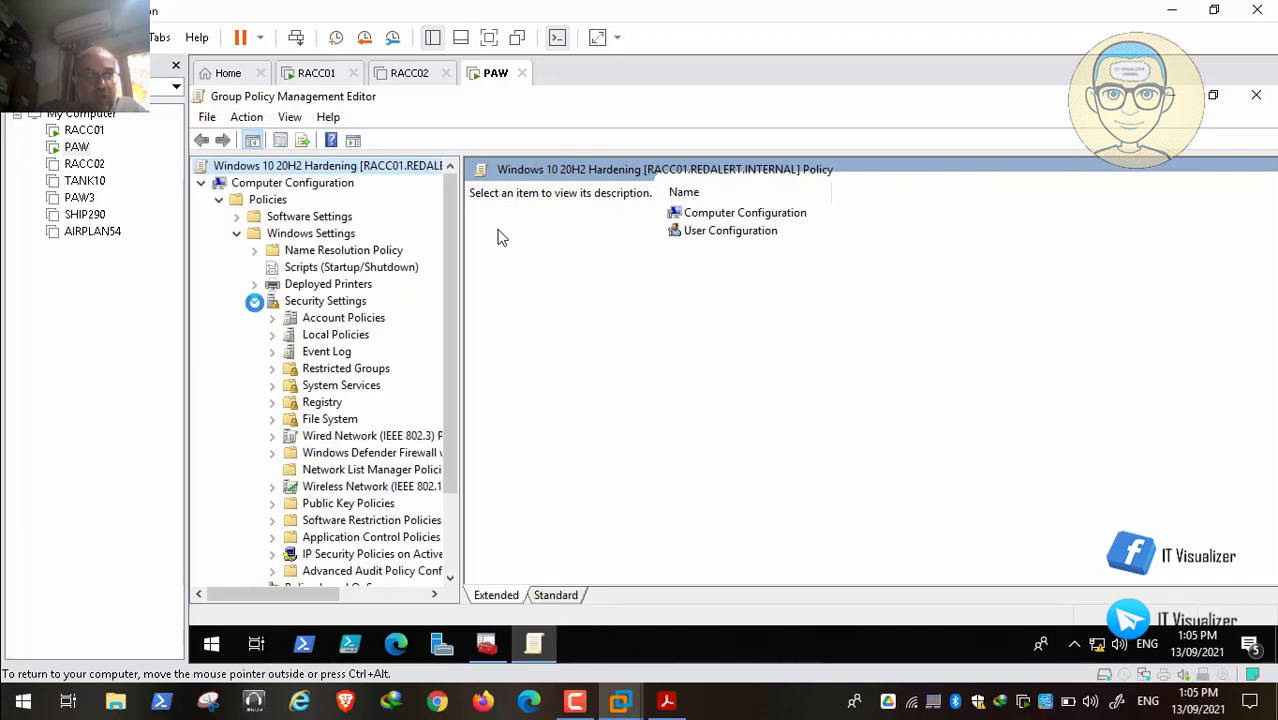
pyautogui.moveTo(455, 425); pyautogui.dragTo(540, 416)
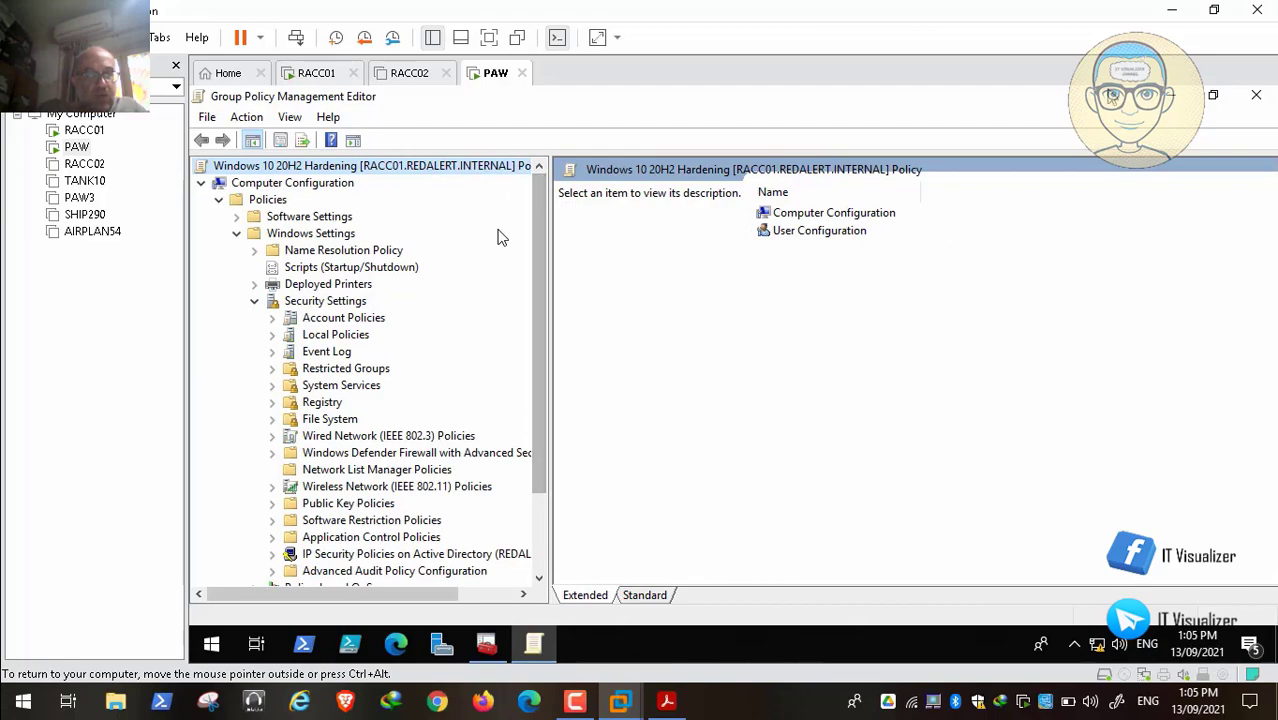
pyautogui.hotkey('ctrl', 'alt')
pyautogui.press('super+d')
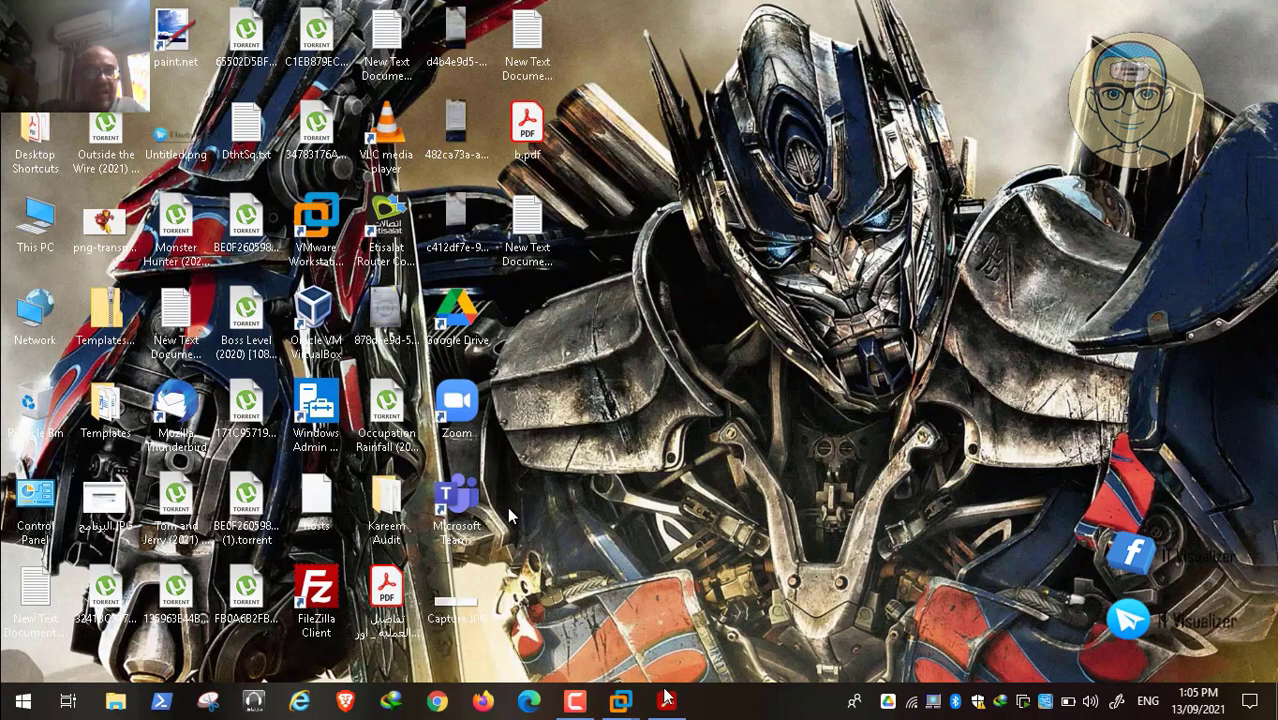
# Step: Switch back to the AppLocker PDF and scroll to the Introduction on page 6
pyautogui.hotkey('alt', 'Tab')
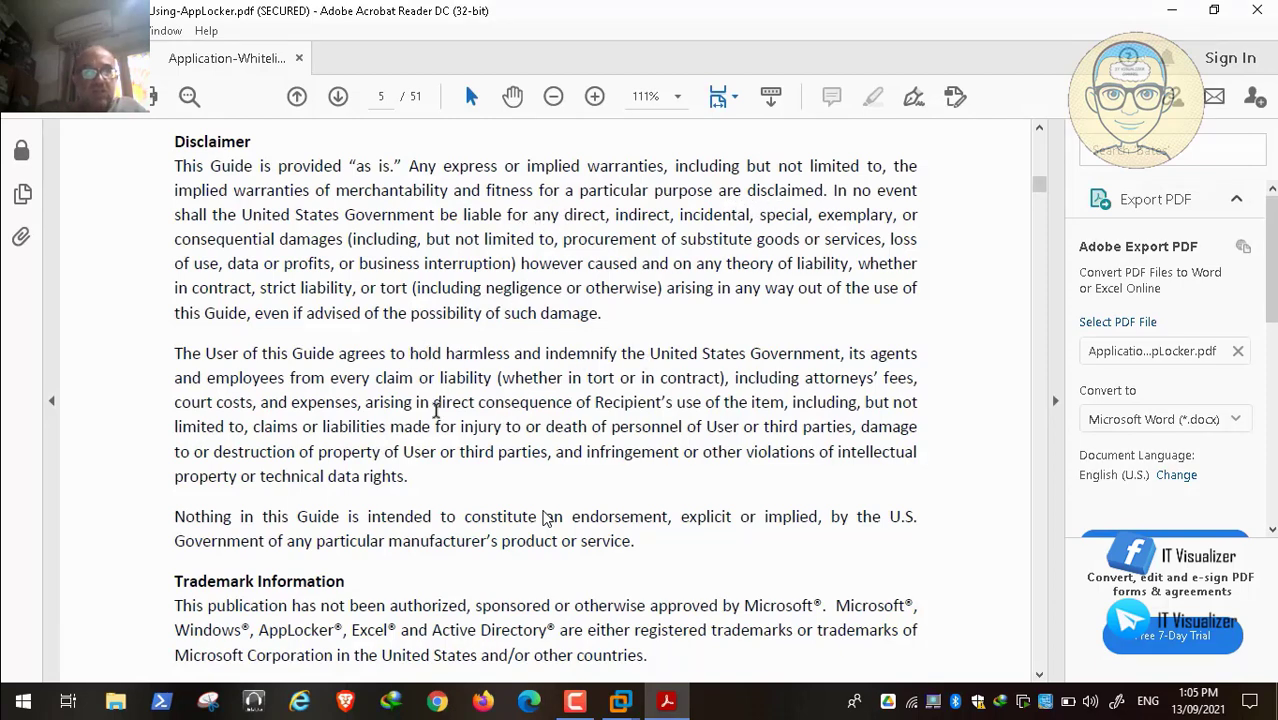
pyautogui.scroll(-10, 546, 518)
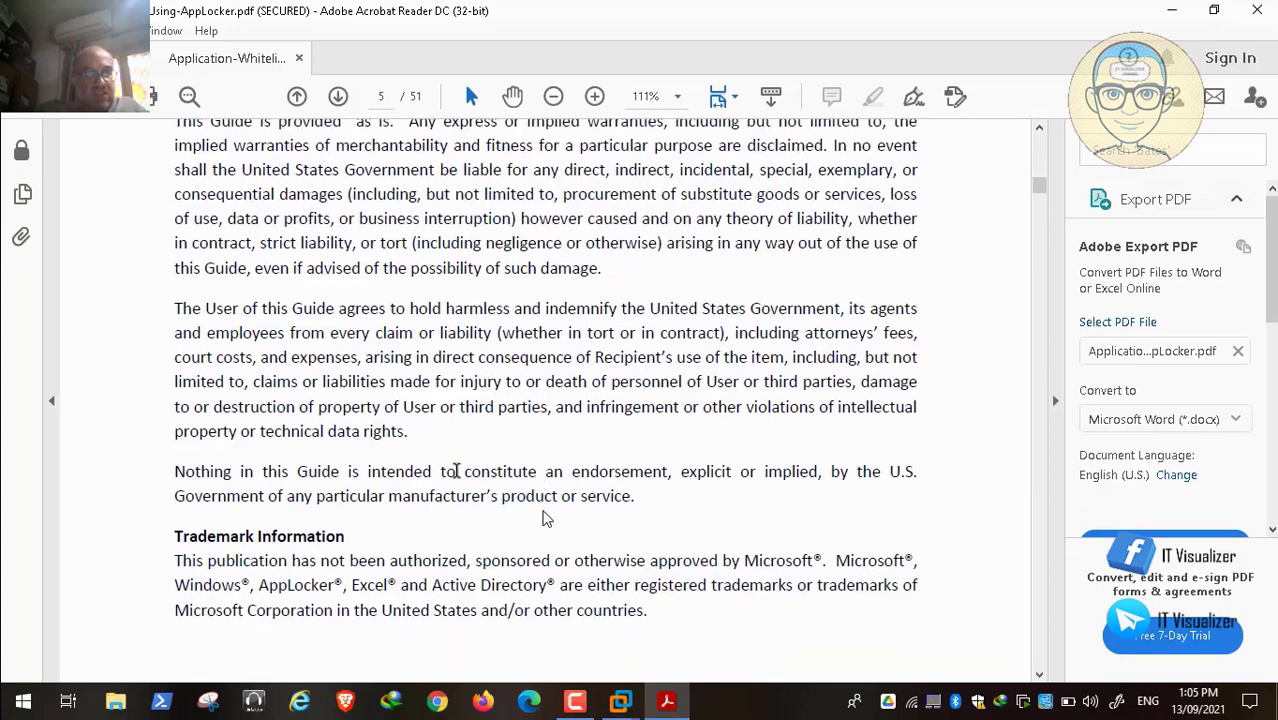
pyautogui.scroll(-10, 546, 518)
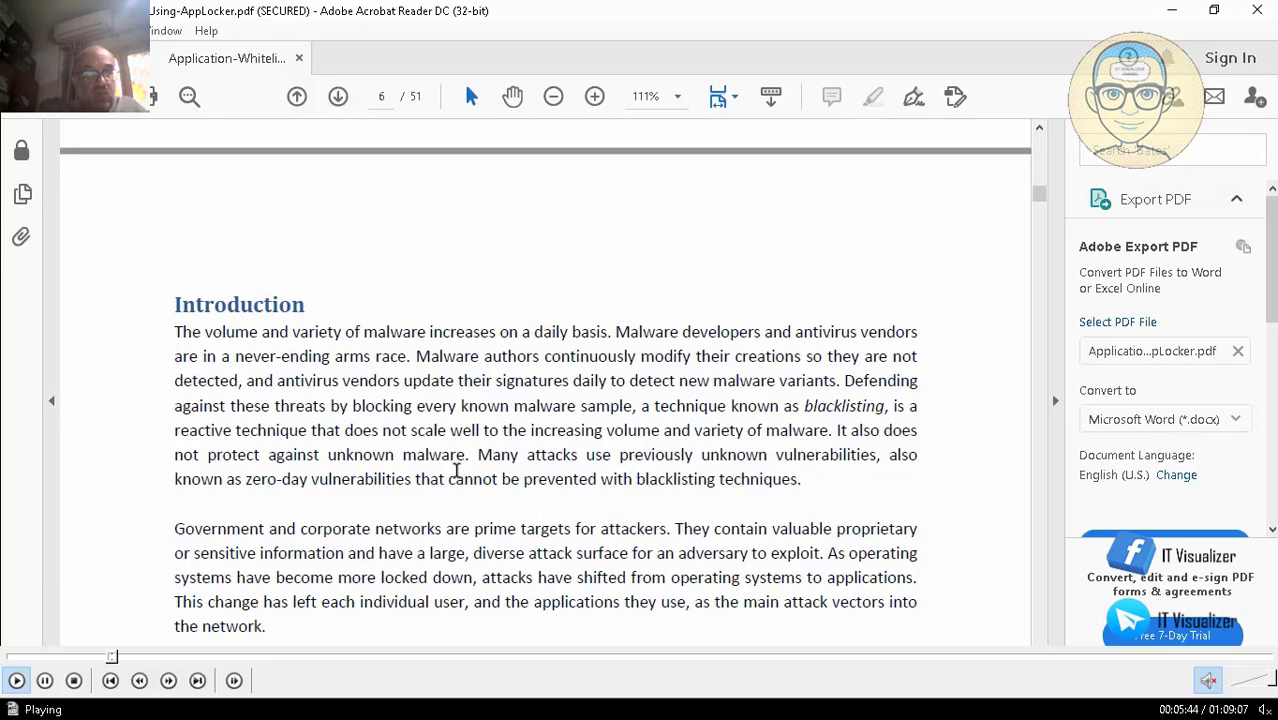
pyautogui.click(45, 680)
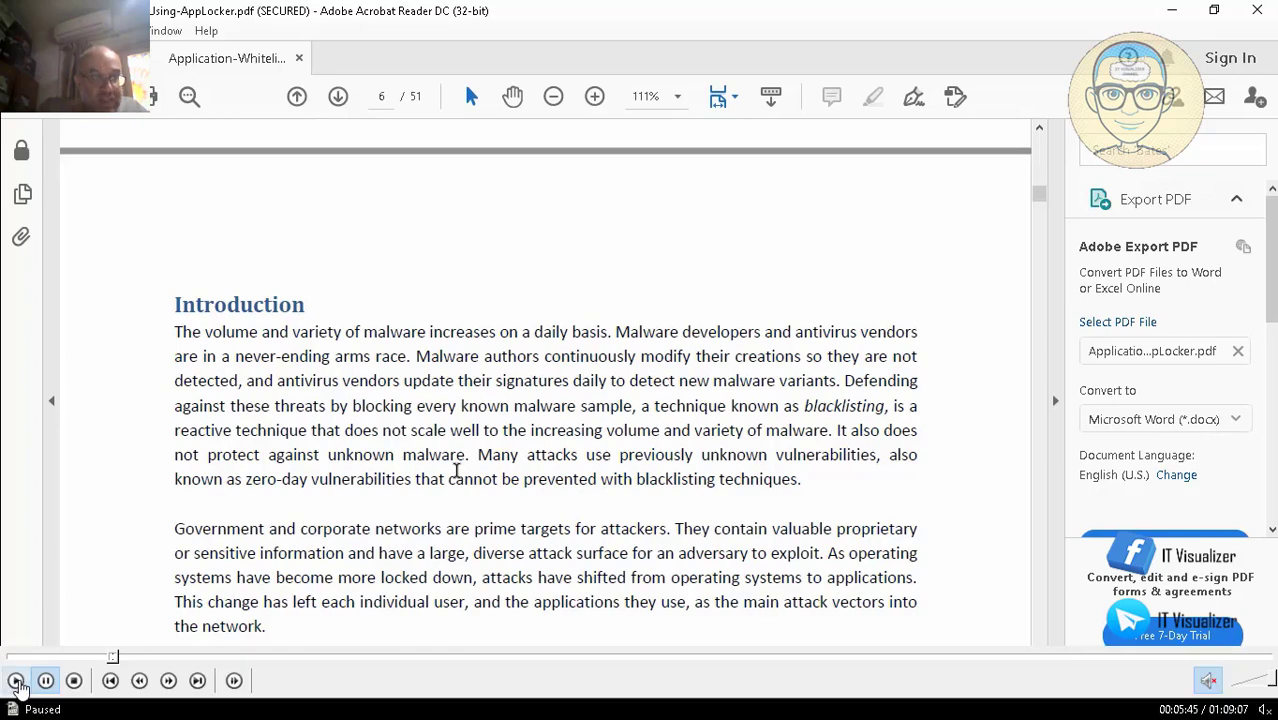
# Step: Scroll down page 6 of the AppLocker guide past the Introduction text
pyautogui.scroll(-1, 456, 470)
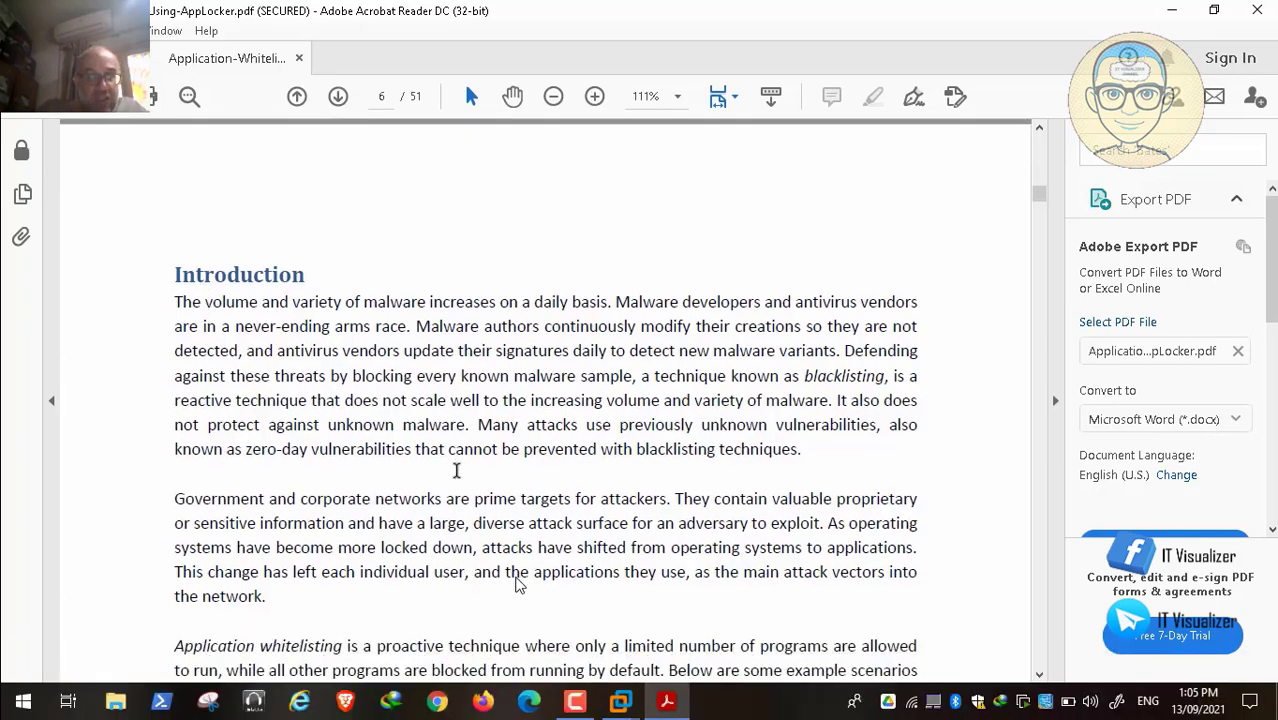
pyautogui.scroll(-1, 456, 470)
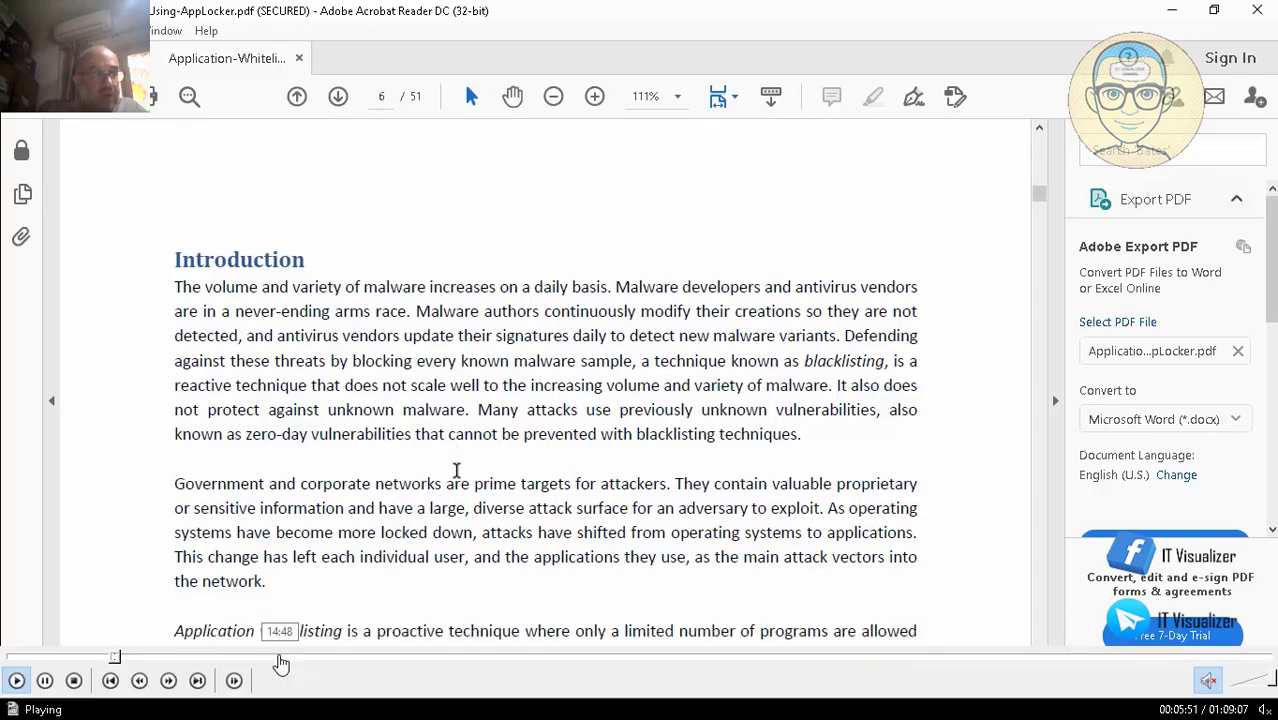
pyautogui.scroll(-1, 456, 470)
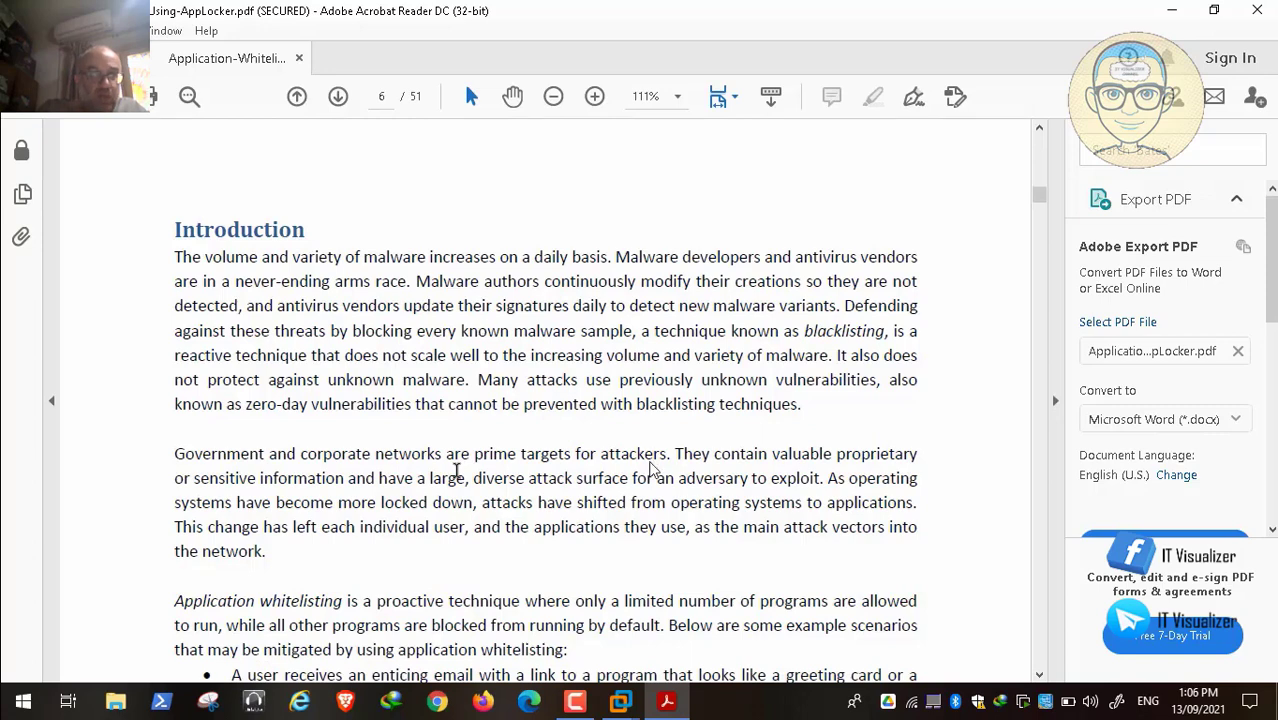
pyautogui.scroll(-1, 456, 470)
pyautogui.scroll(-1, 702, 574)
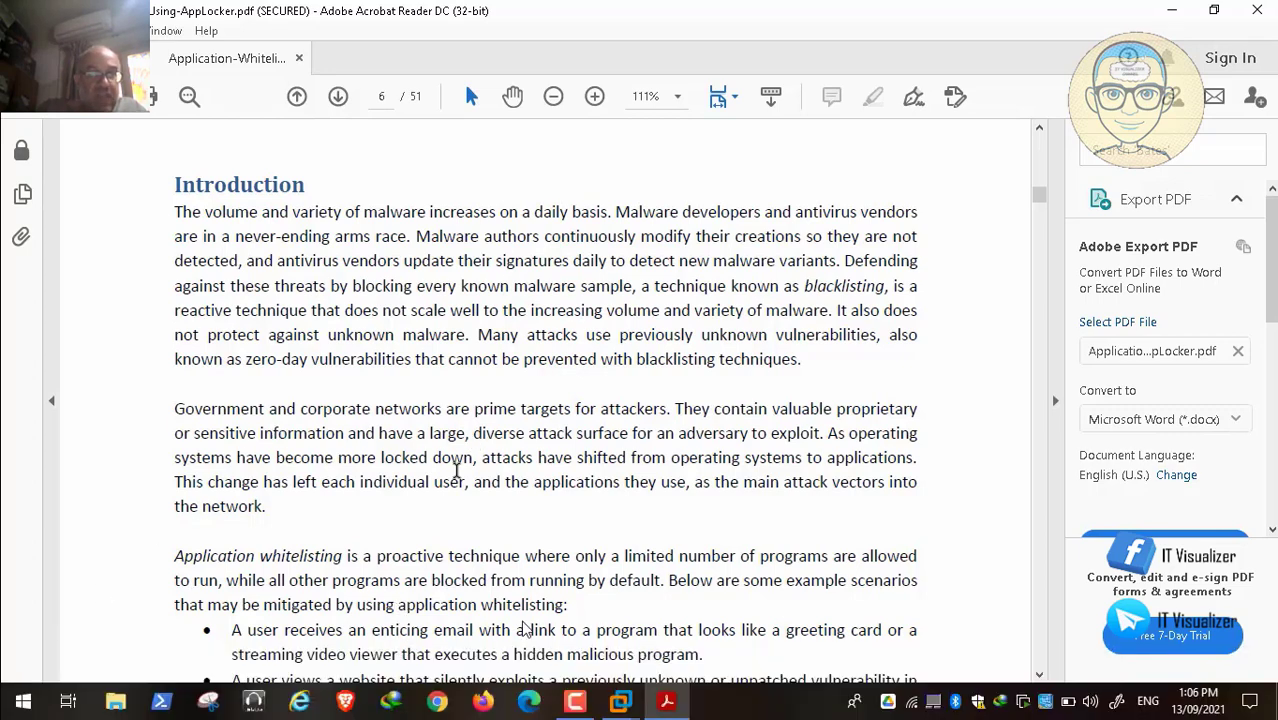
pyautogui.scroll(-1, 428, 618)
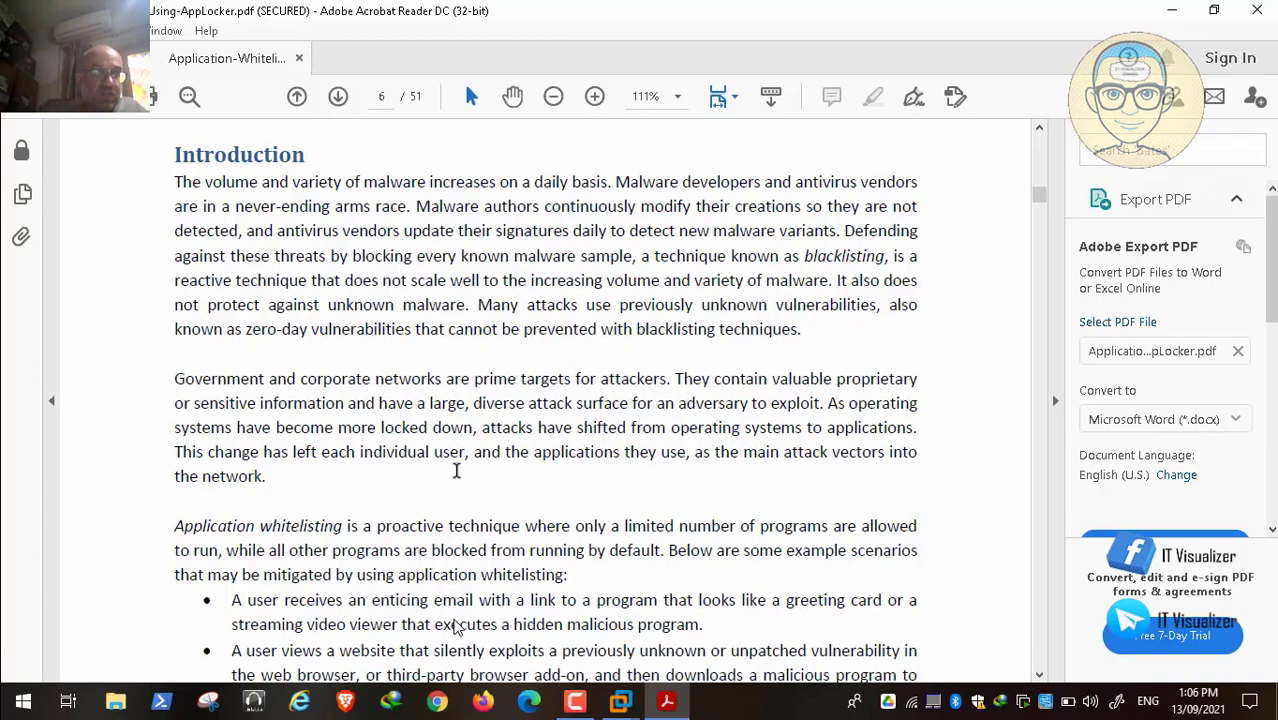
pyautogui.scroll(-1, 600, 622)
pyautogui.scroll(-2, 615, 585)
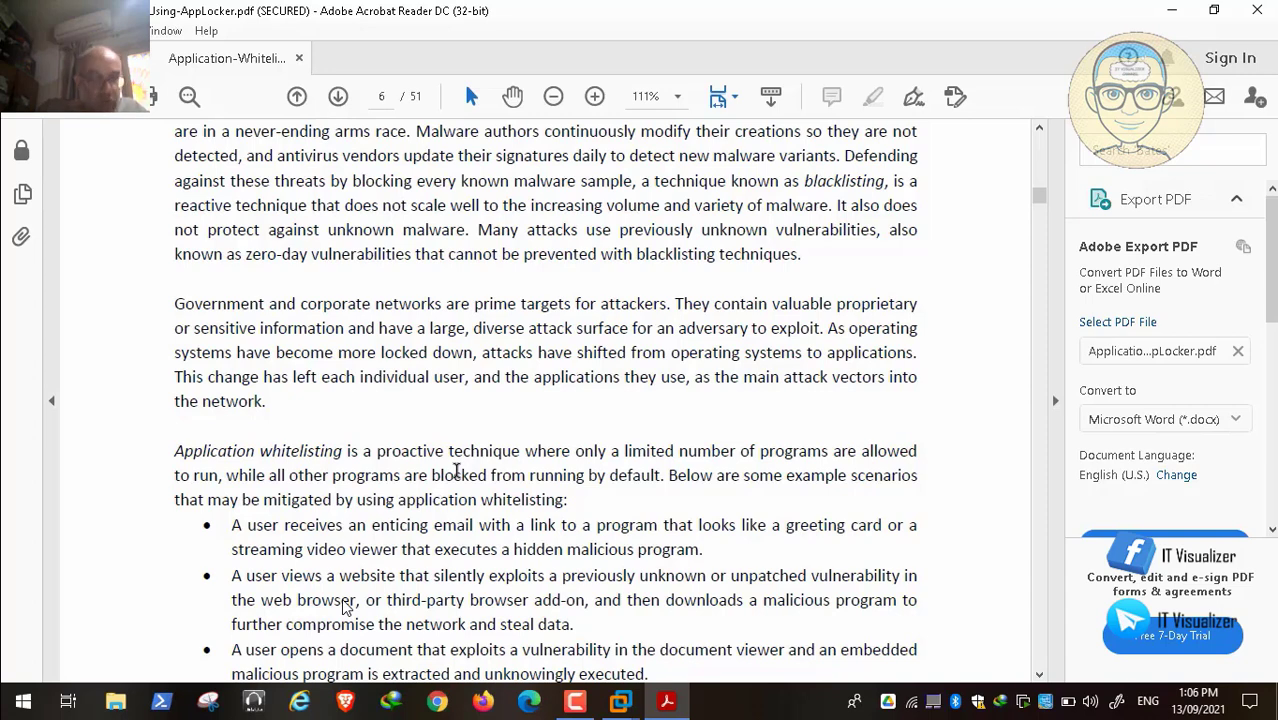
# Step: Continue down page 6 to the bulleted application whitelisting attack scenarios
pyautogui.moveTo(346, 664)
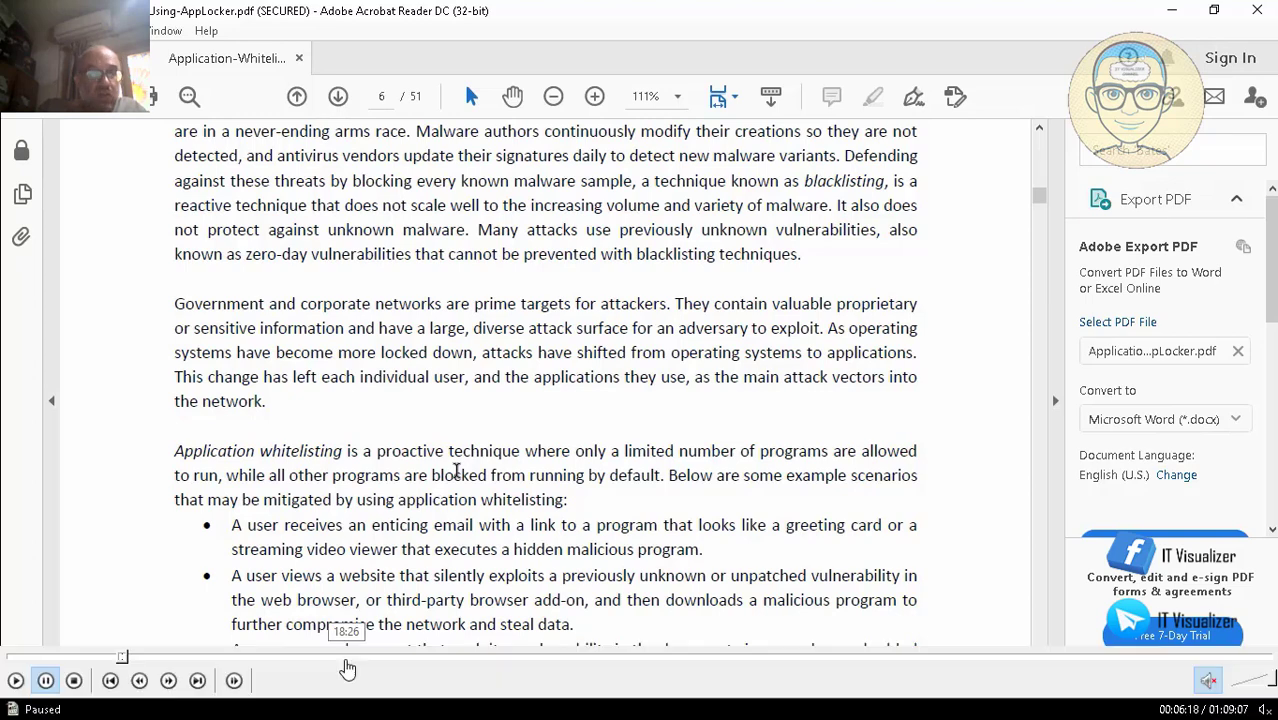
pyautogui.click(14, 681)
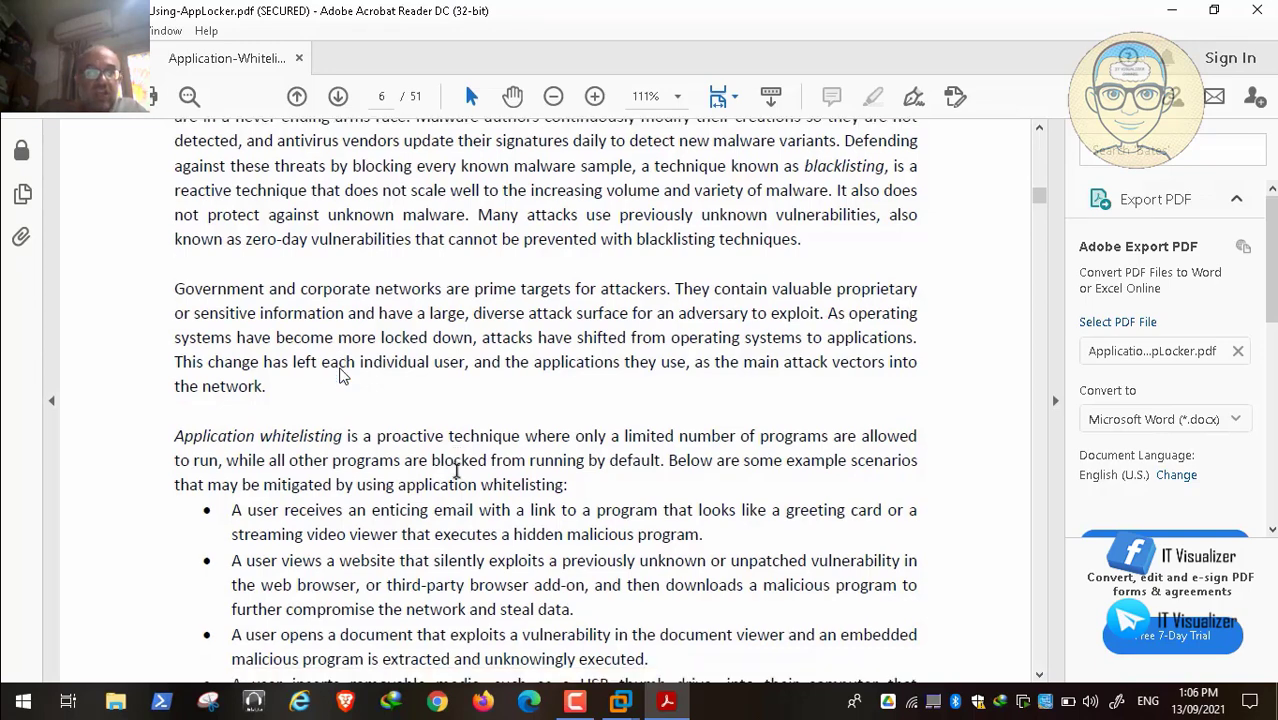
pyautogui.scroll(-1, 340, 375)
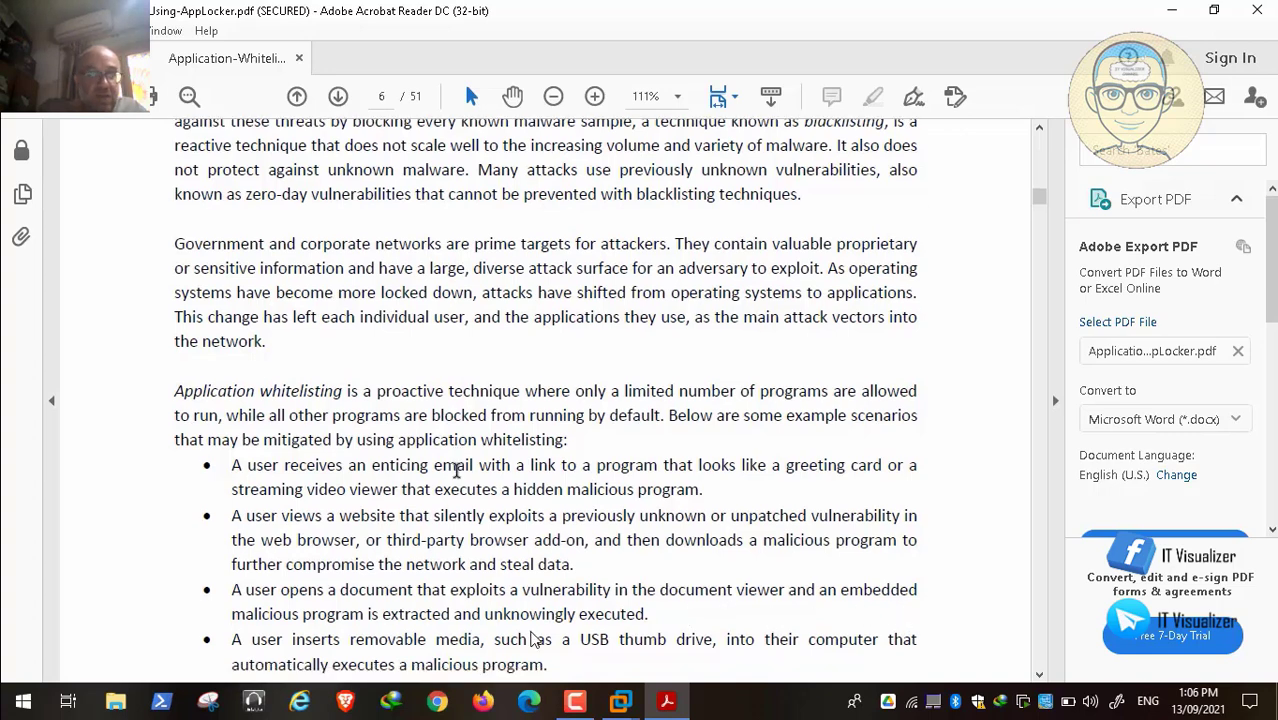
pyautogui.scroll(-1, 700, 635)
pyautogui.scroll(-2, 525, 608)
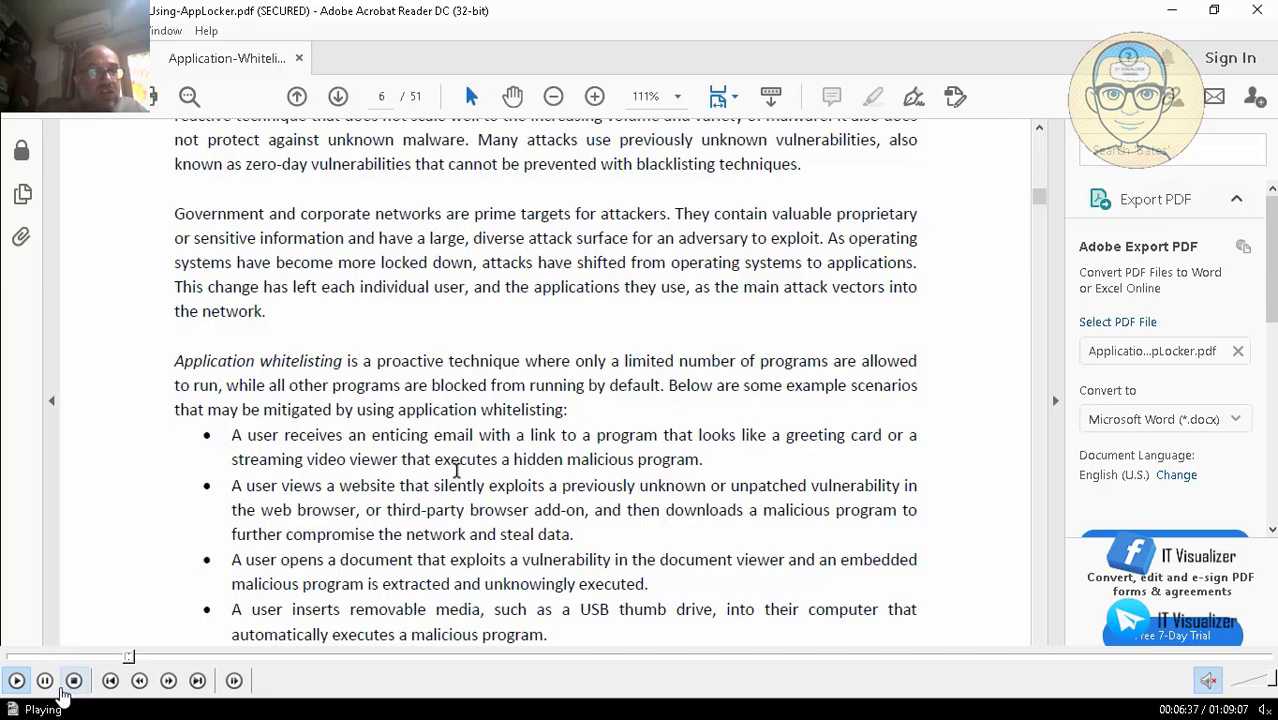
pyautogui.scroll(-2, 456, 469)
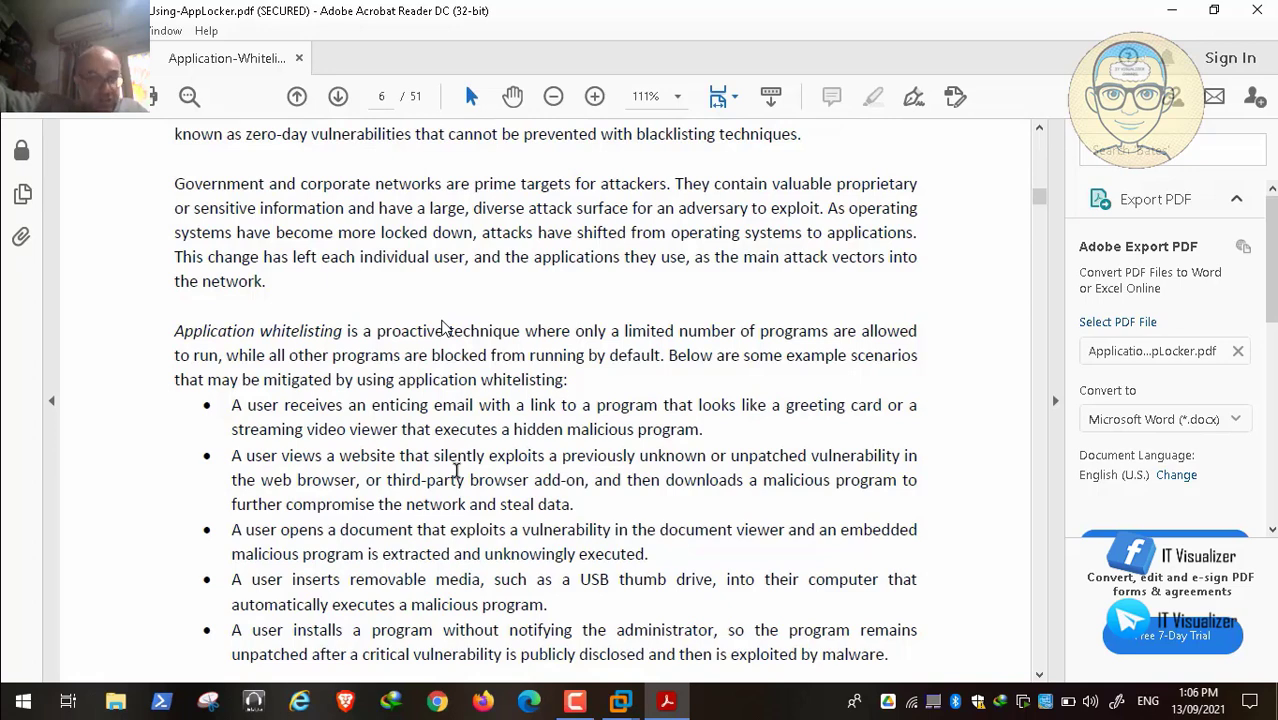
pyautogui.press('space')
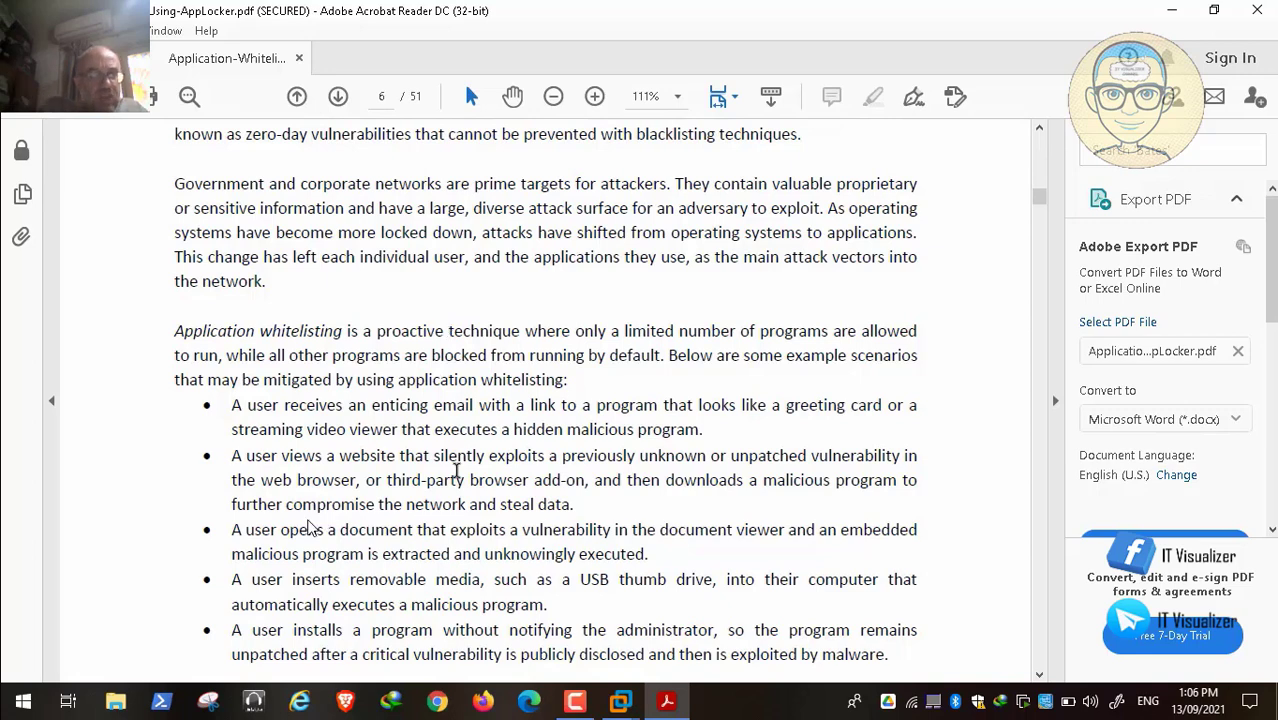
pyautogui.moveTo(8, 705)
pyautogui.click(15, 680)
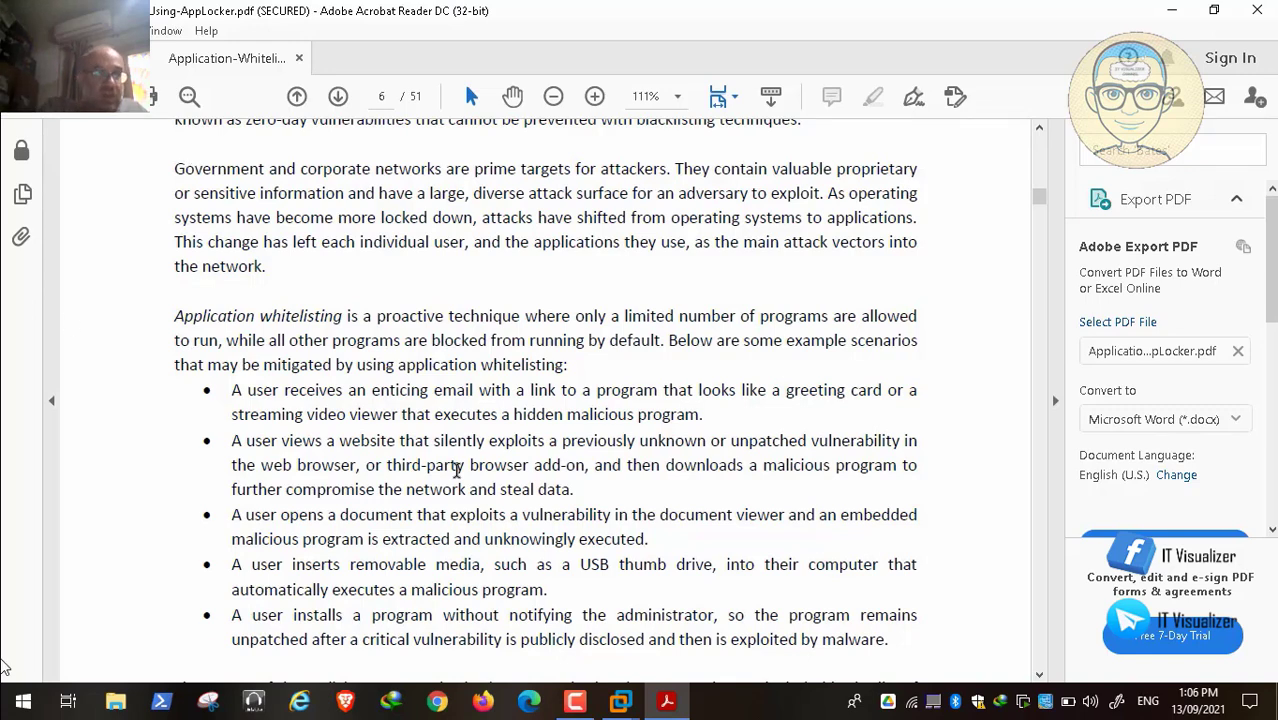
pyautogui.moveTo(28, 700)
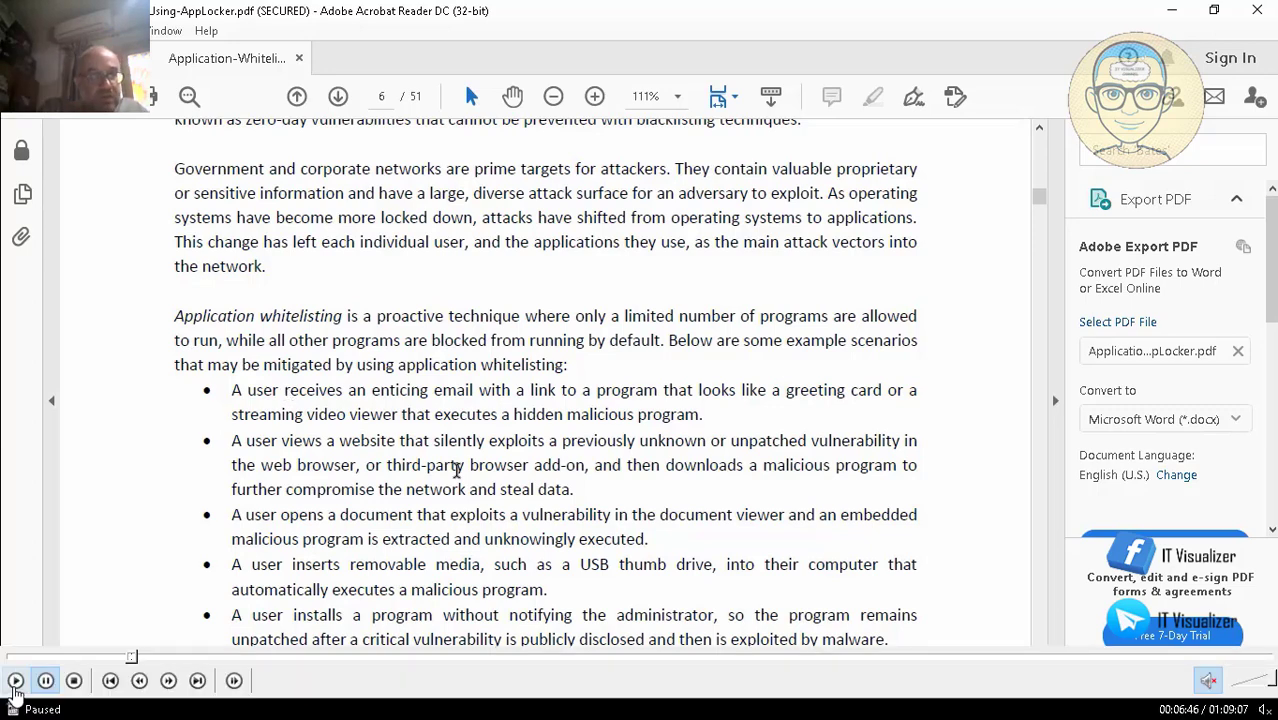
# Step: Scroll through page 6's attack scenario list to the defense-in-depth note on whitelisting
pyautogui.scroll(-1, 92, 279)
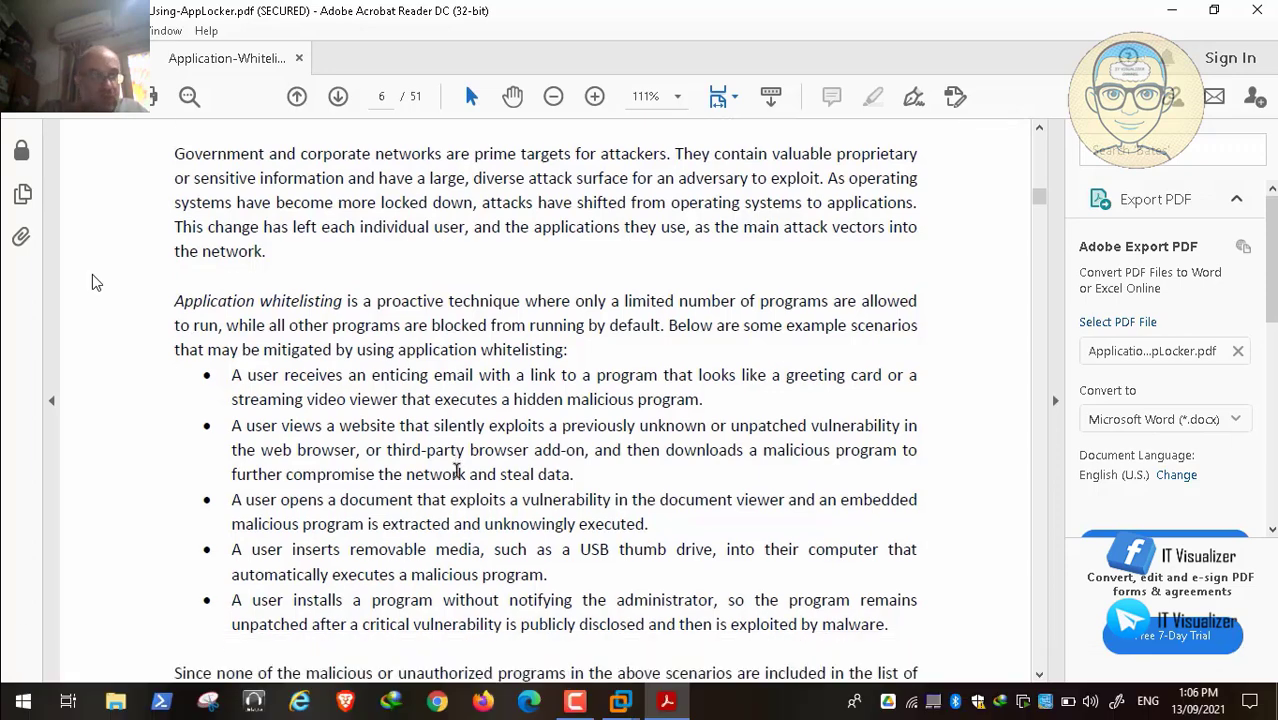
pyautogui.scroll(-2, 92, 274)
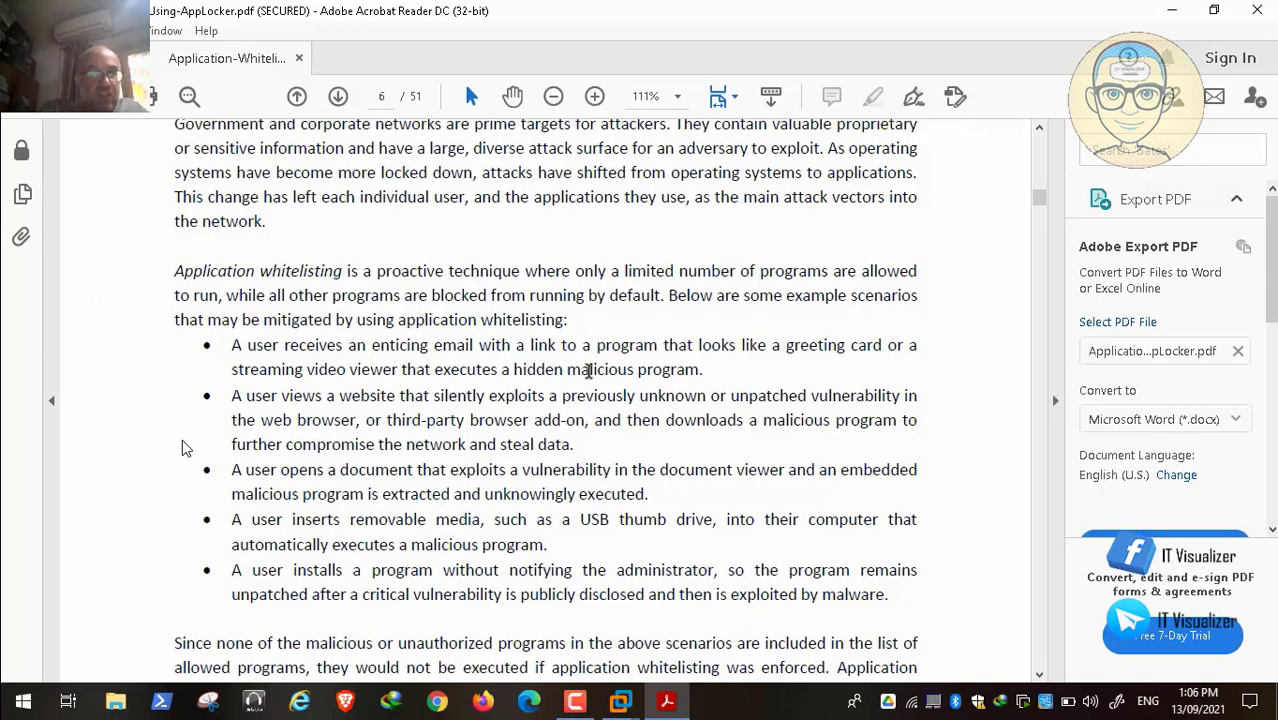
pyautogui.moveTo(603, 652)
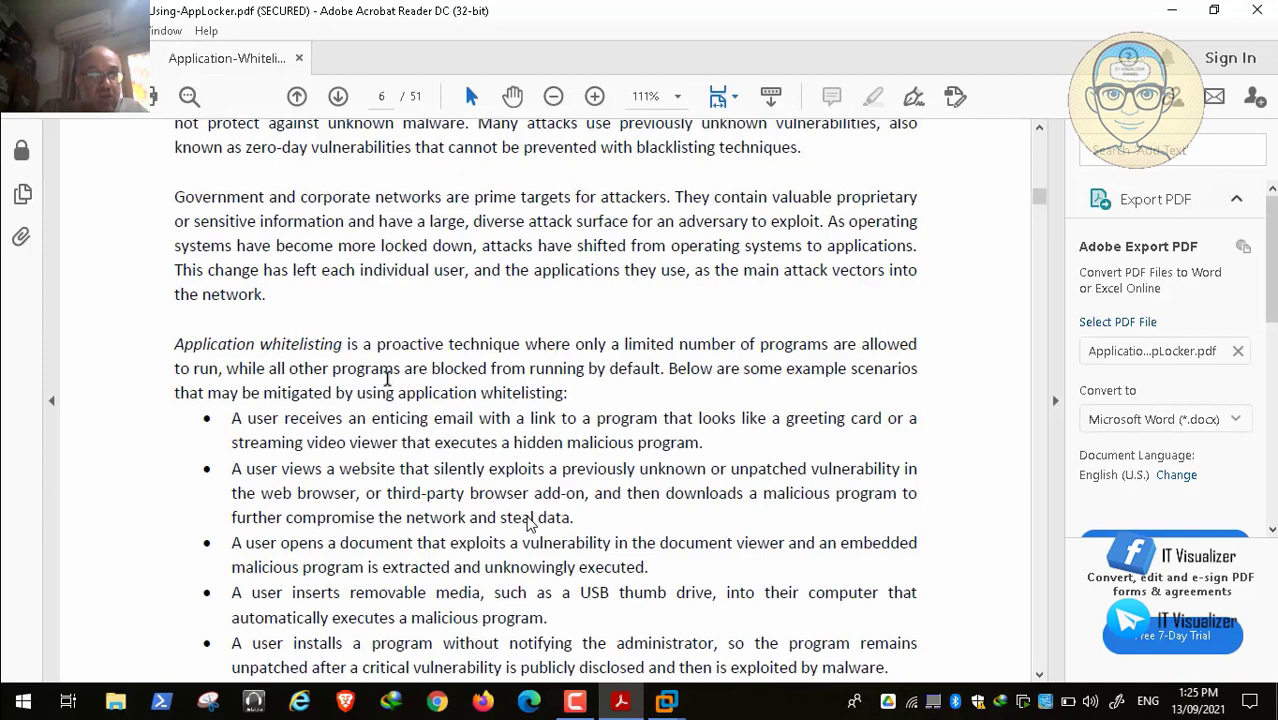
pyautogui.scroll(-1, 530, 524)
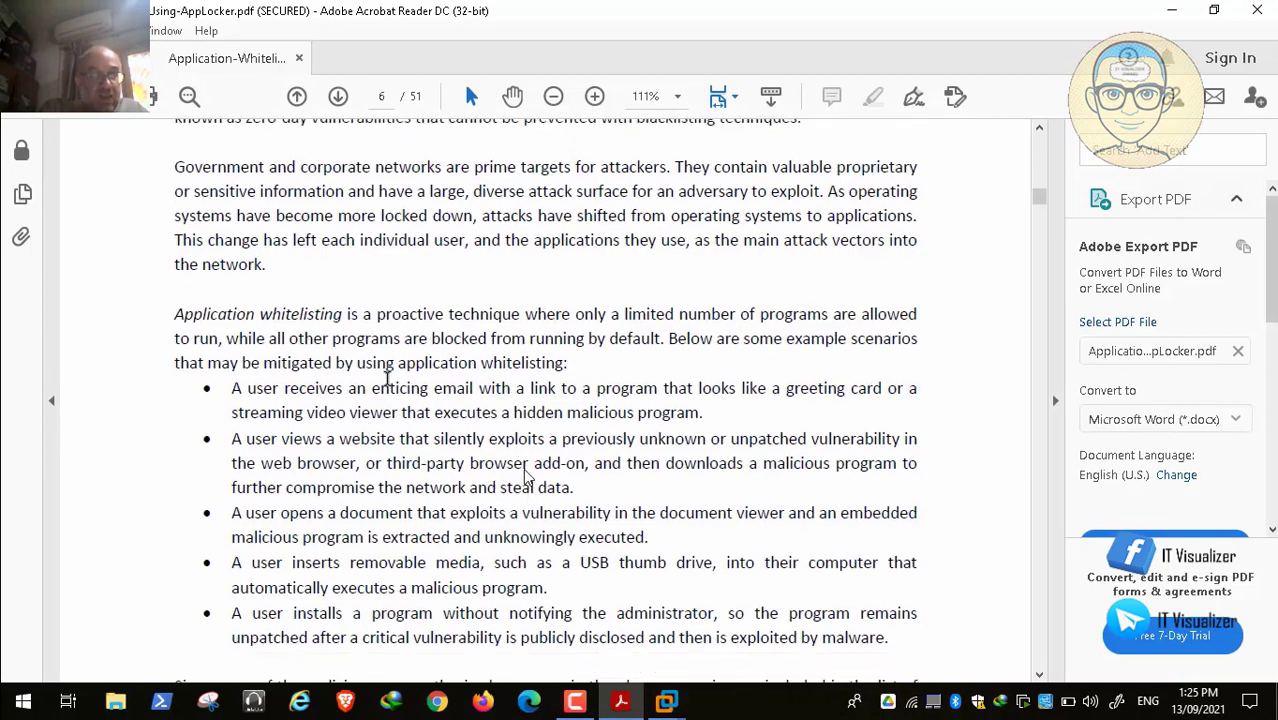
pyautogui.scroll(-2, 527, 477)
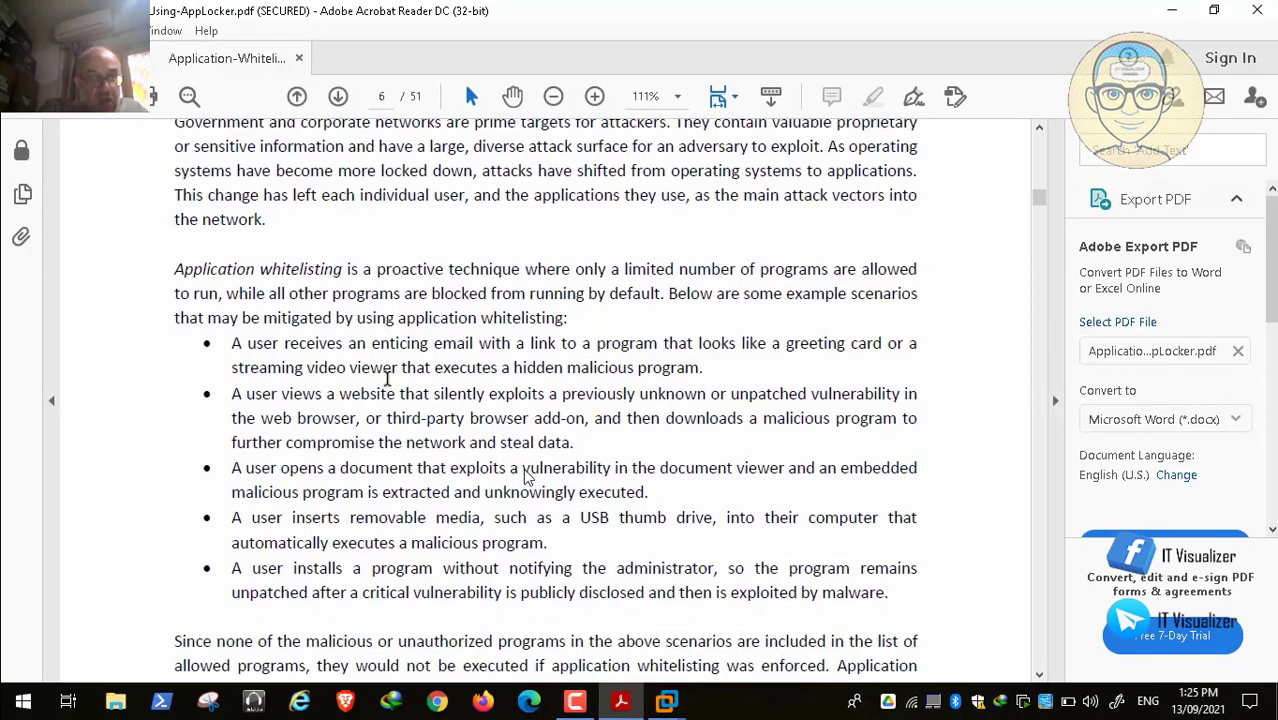
pyautogui.scroll(-2, 300, 610)
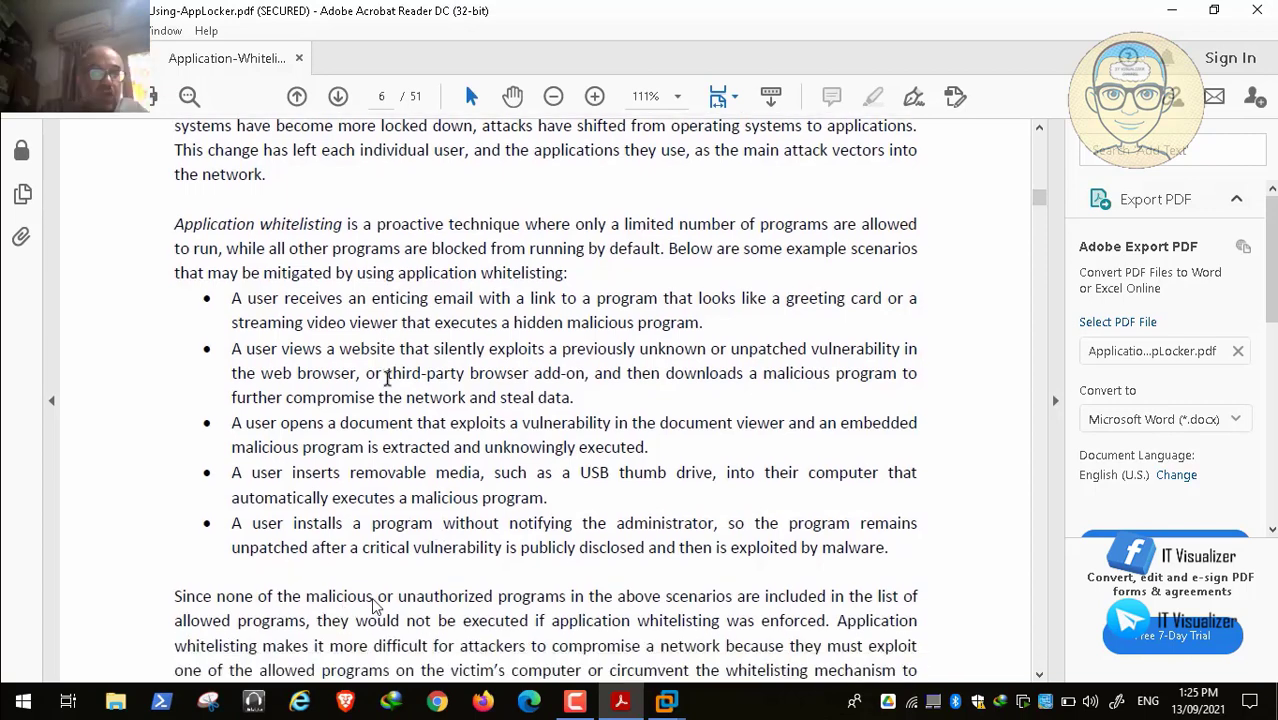
pyautogui.scroll(-1, 718, 612)
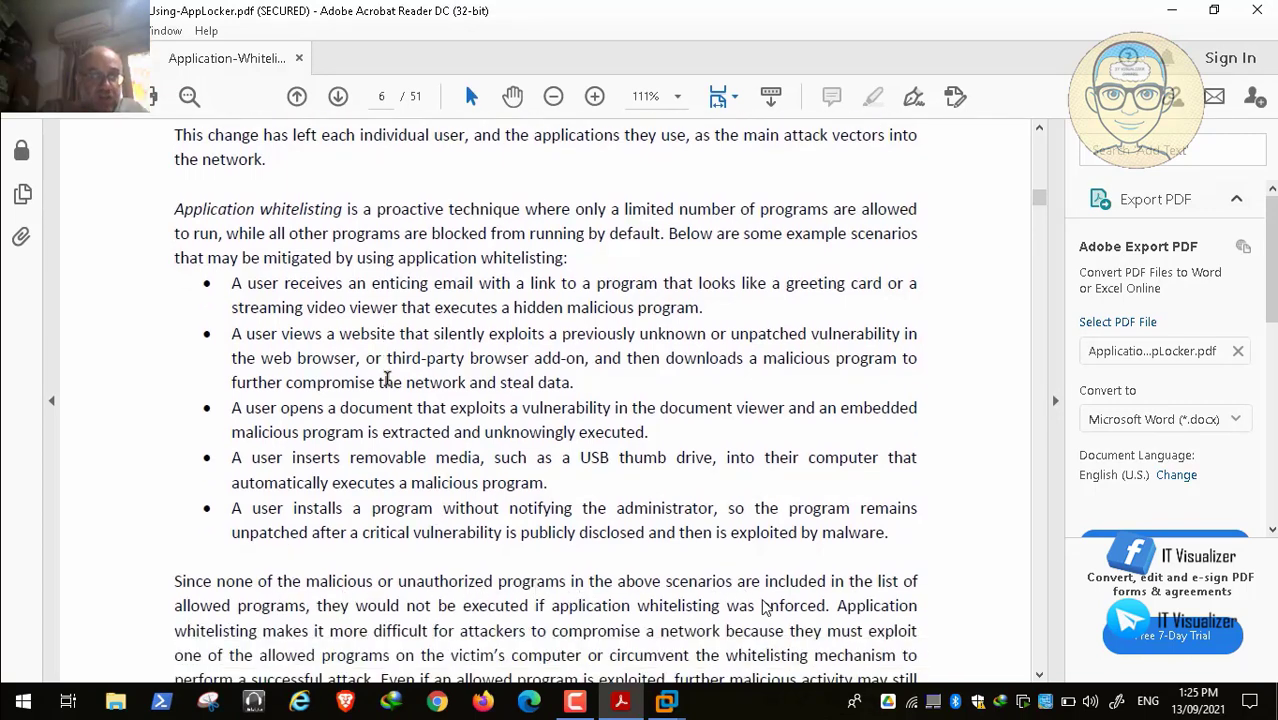
pyautogui.scroll(-2, 194, 534)
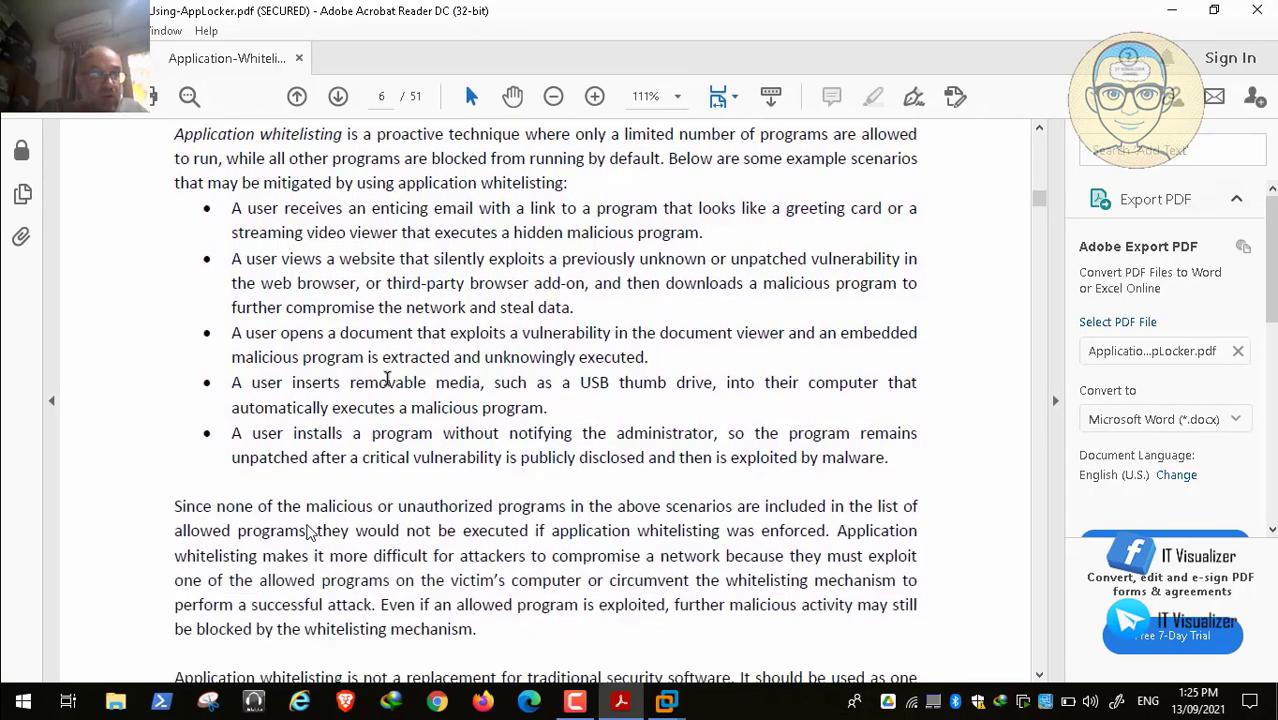
pyautogui.scroll(-2, 520, 538)
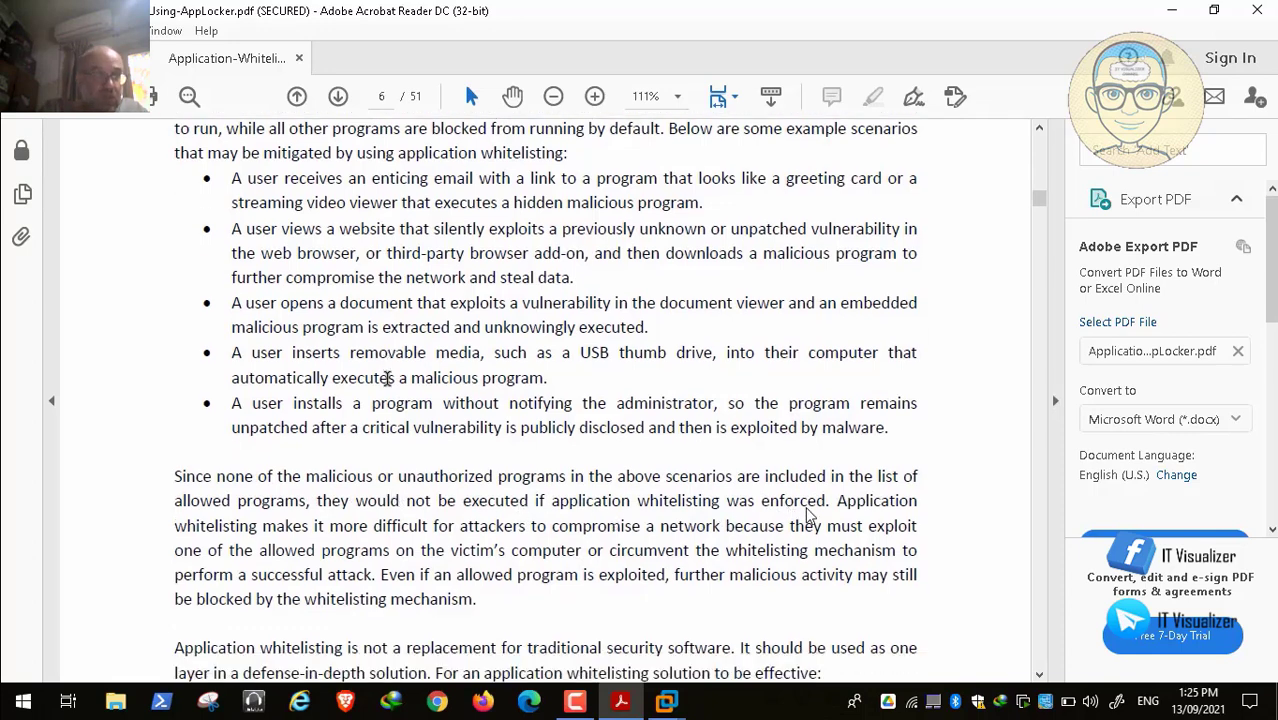
pyautogui.scroll(-2, 426, 458)
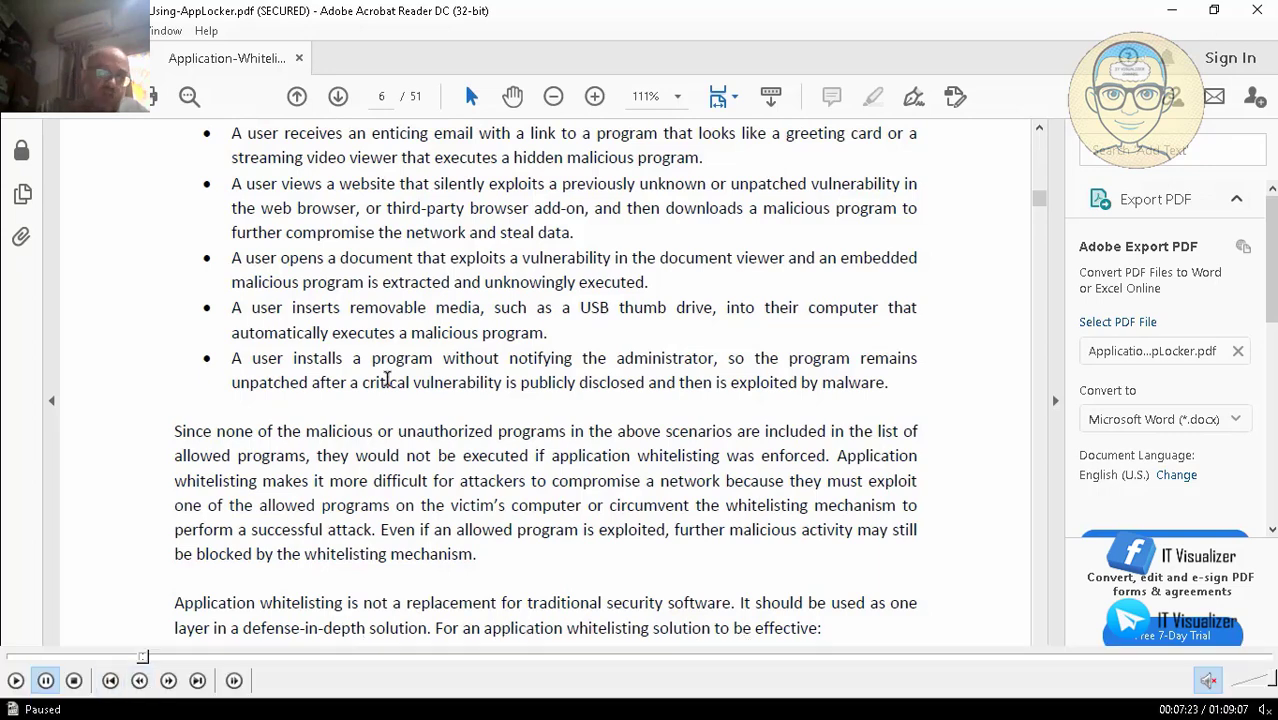
# Step: Advance the AppLocker guide onto page 7, where location-based whitelisting is introduced
pyautogui.click(15, 681)
pyautogui.click(15, 681)
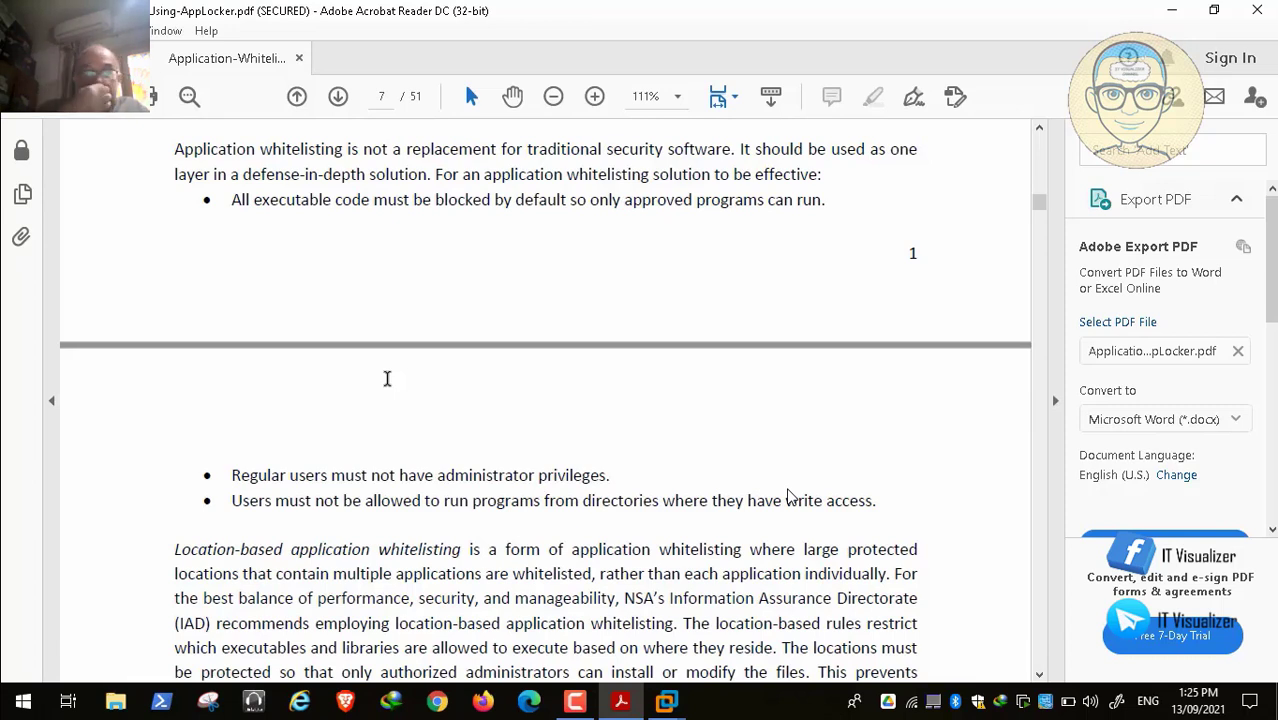
# Step: Move down page 7 to the Location-based application whitelisting paragraph about allowing updates
pyautogui.press('space')
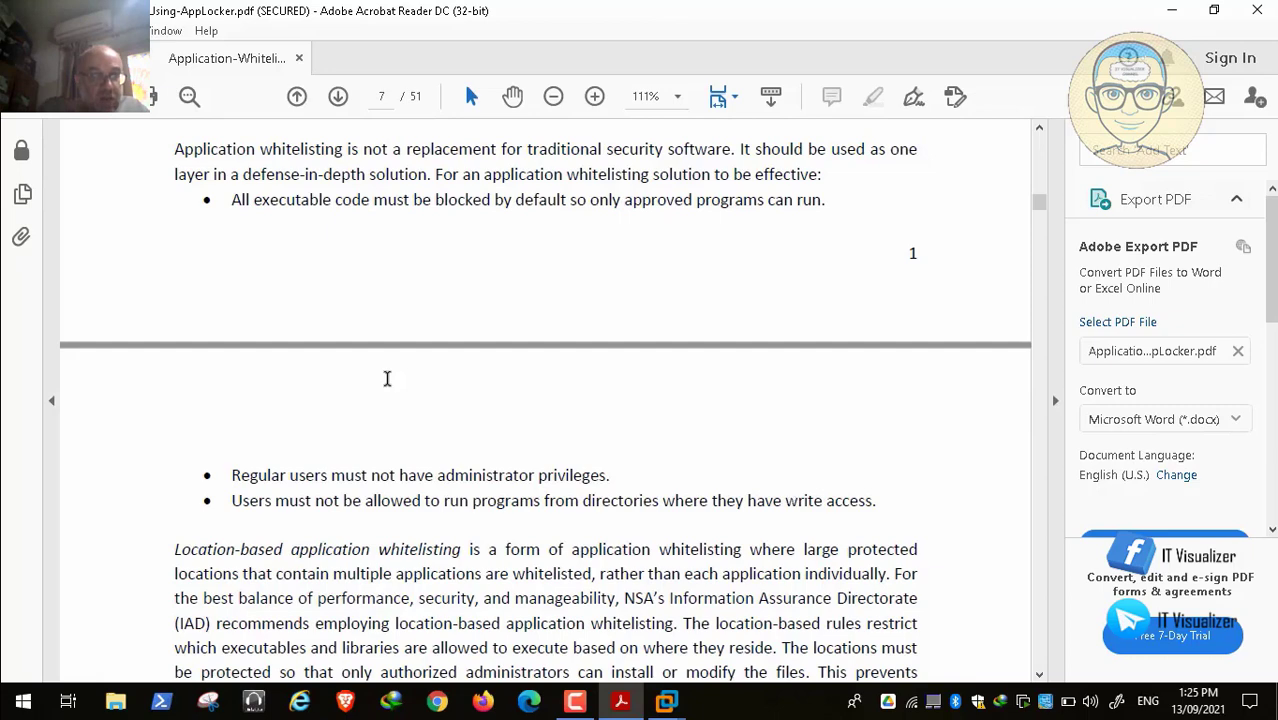
pyautogui.moveTo(453, 710)
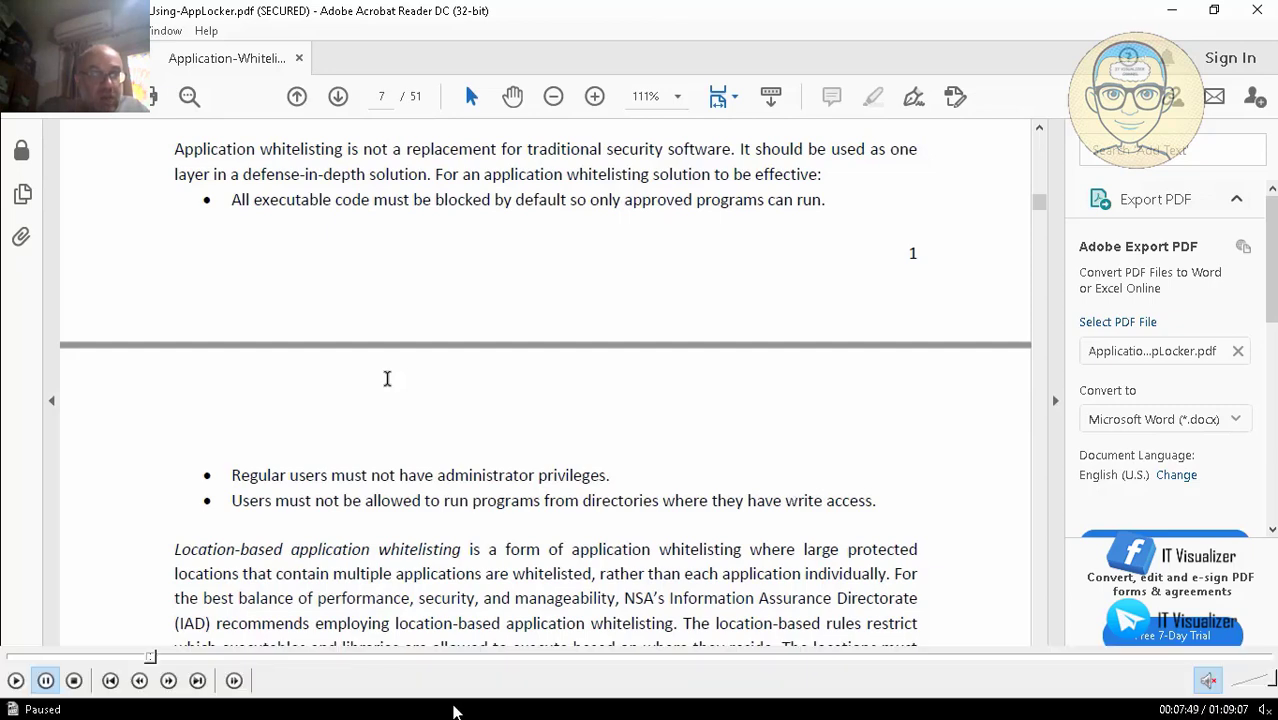
pyautogui.click(15, 682)
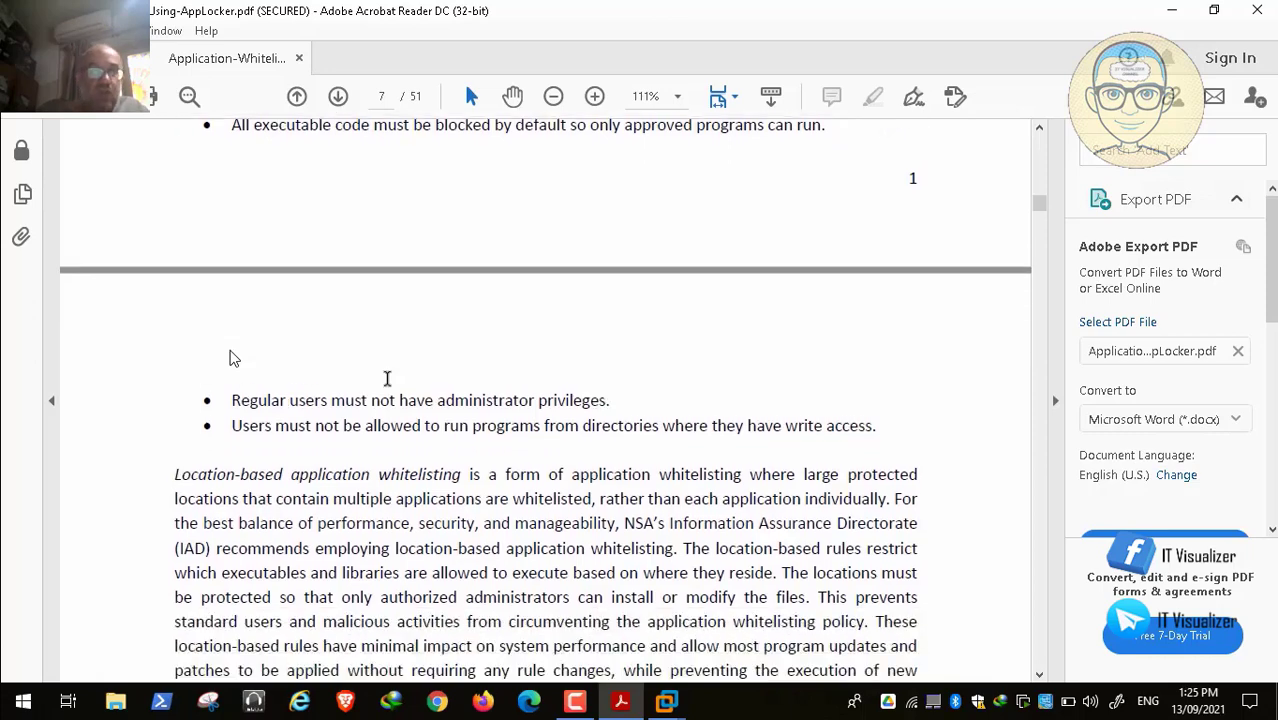
pyautogui.scroll(-1, 229, 358)
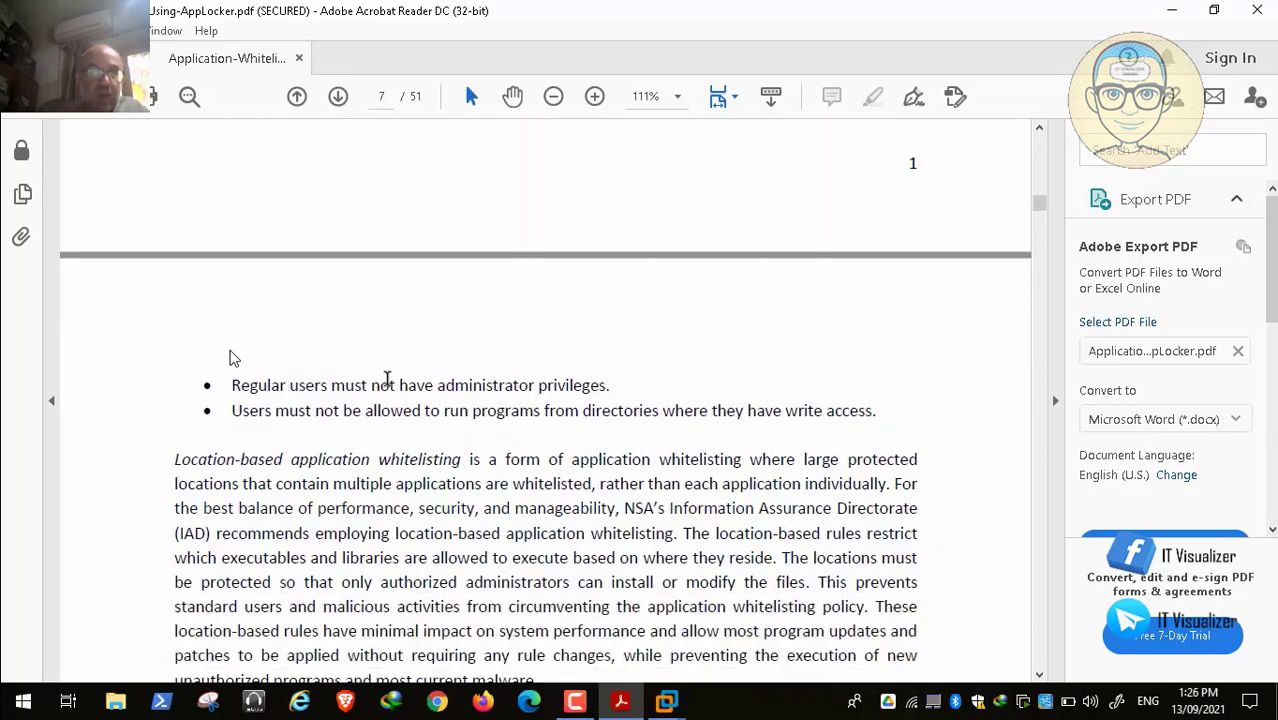
pyautogui.moveTo(50, 680)
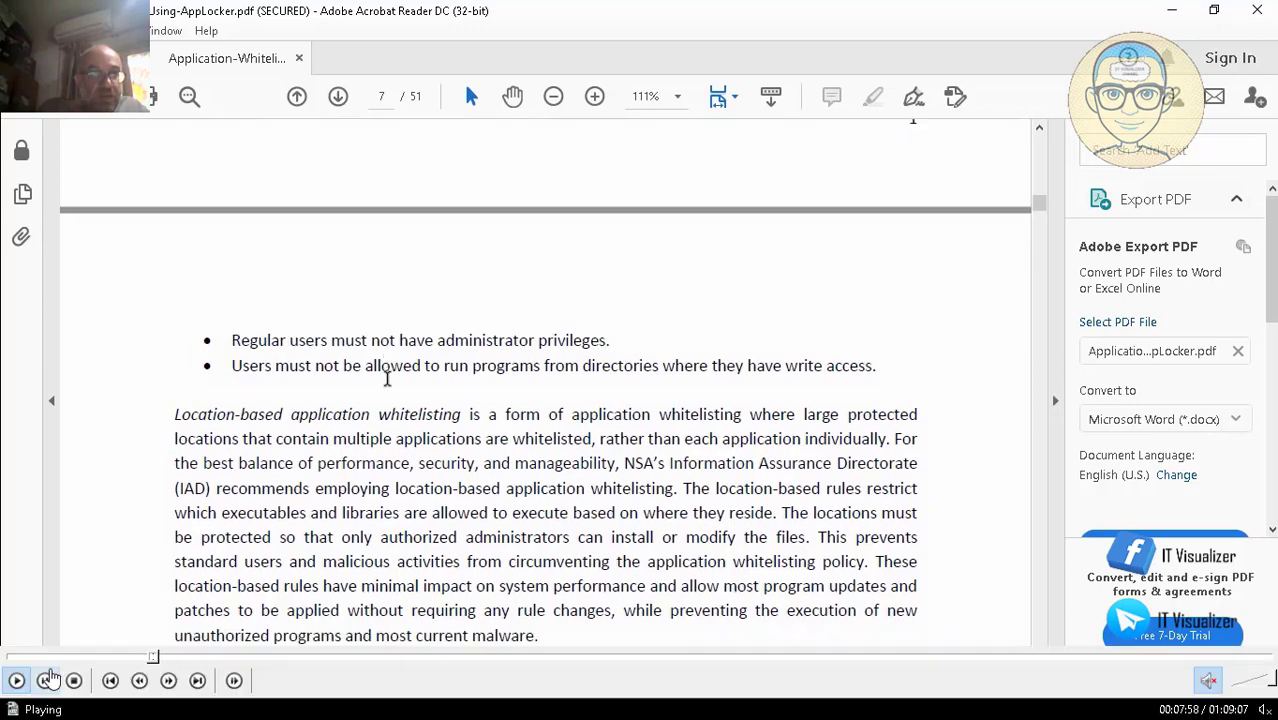
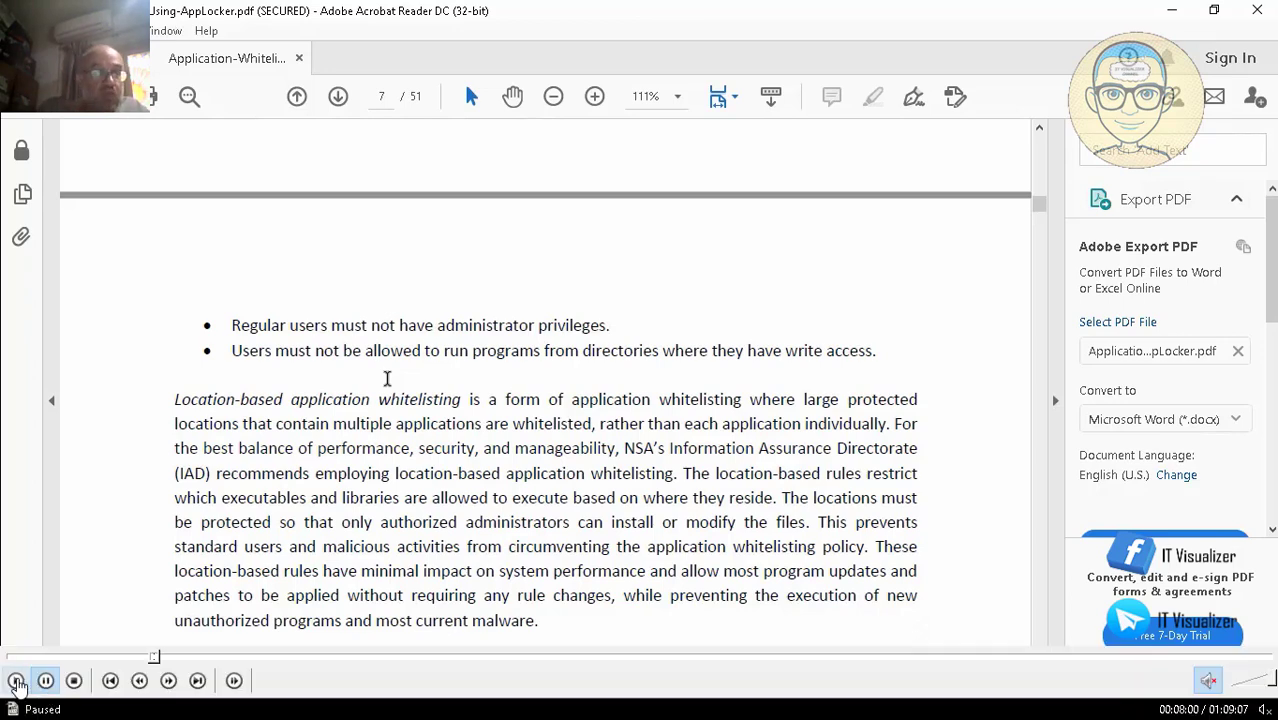
# Step: Scroll page 7 past the location-based whitelisting paragraph to the About This Guide section
pyautogui.scroll(-1, 149, 234)
pyautogui.scroll(-1, 149, 234)
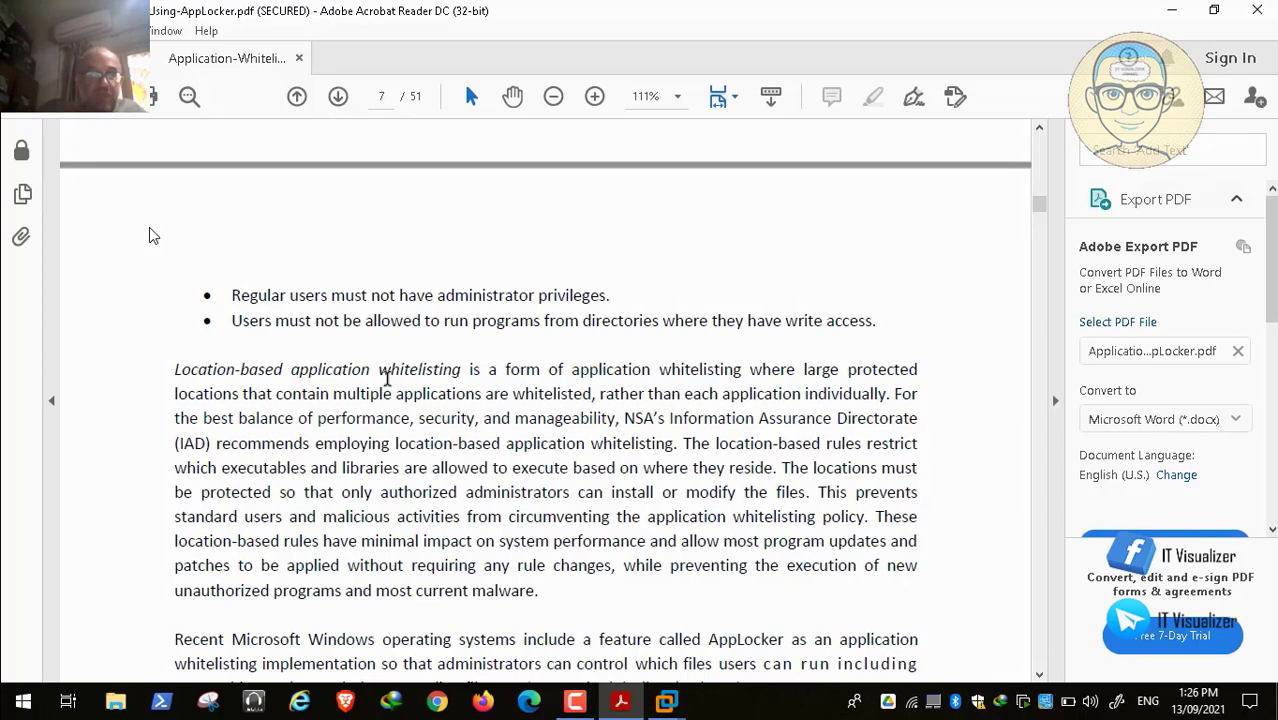
pyautogui.moveTo(323, 658)
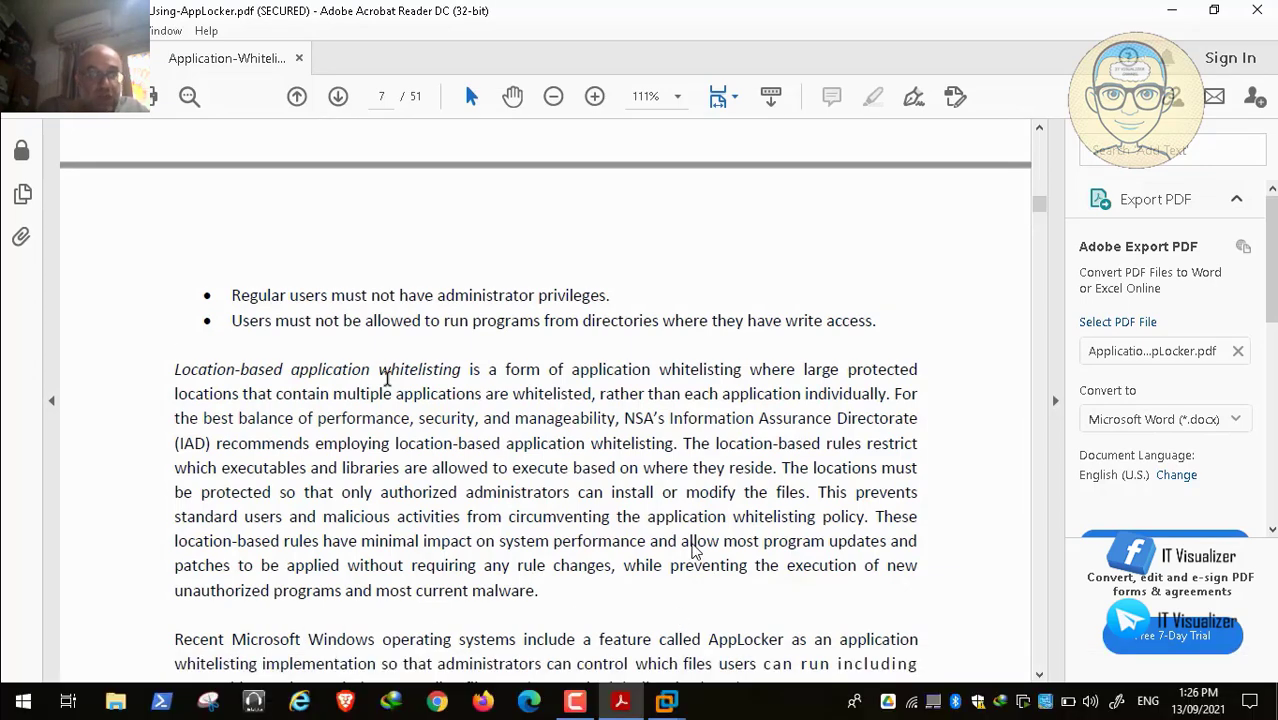
pyautogui.scroll(-1, 695, 550)
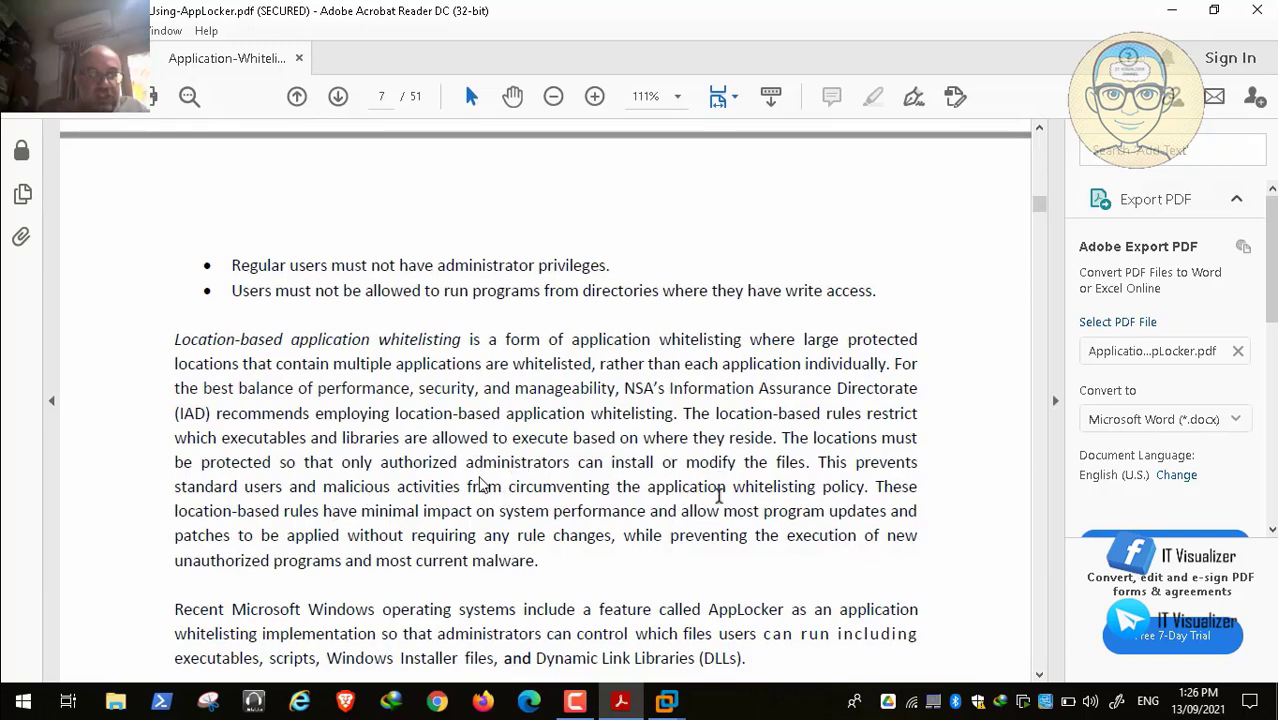
pyautogui.scroll(-1, 322, 503)
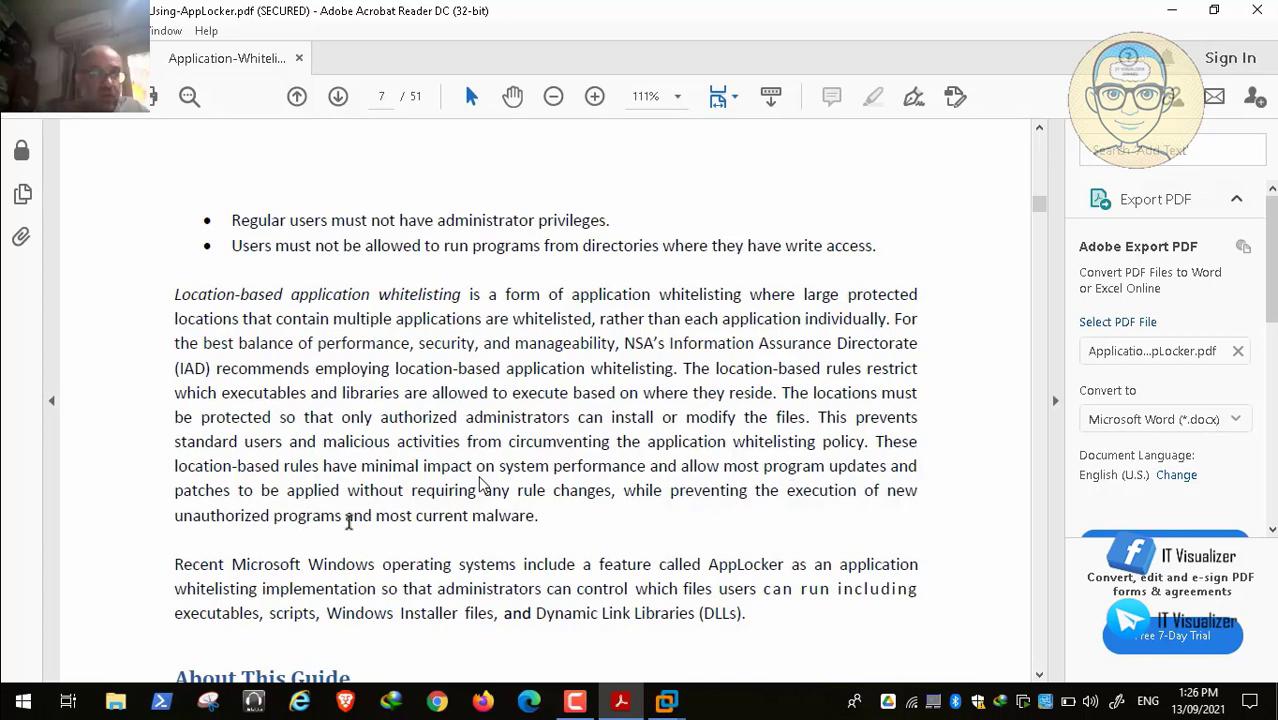
pyautogui.scroll(-1, 349, 520)
pyautogui.scroll(-1, 349, 520)
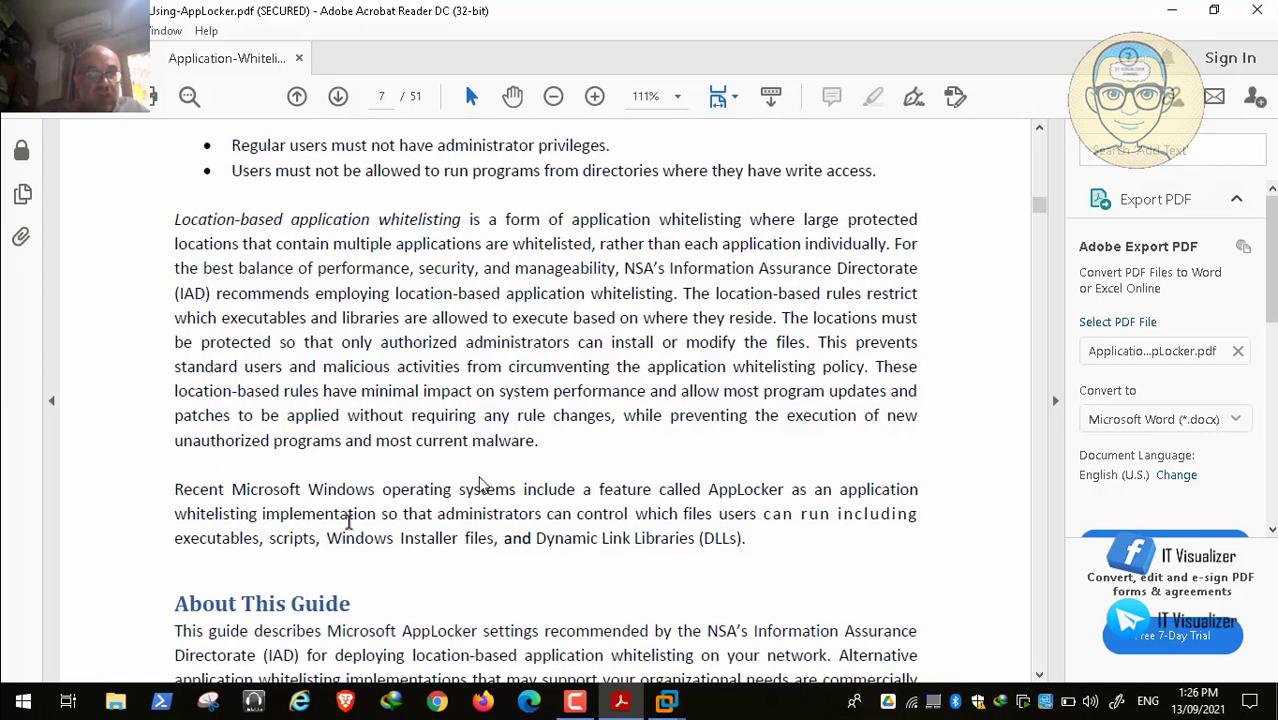
pyautogui.scroll(-1, 349, 520)
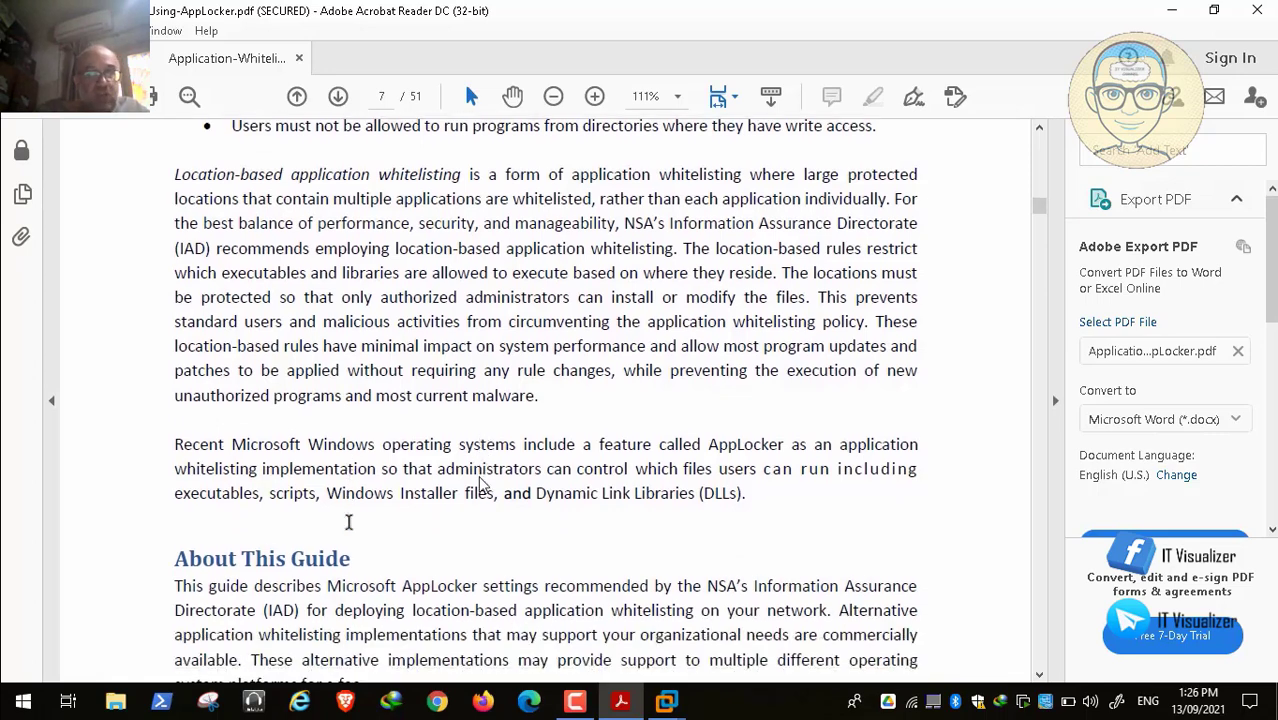
pyautogui.scroll(-1, 349, 521)
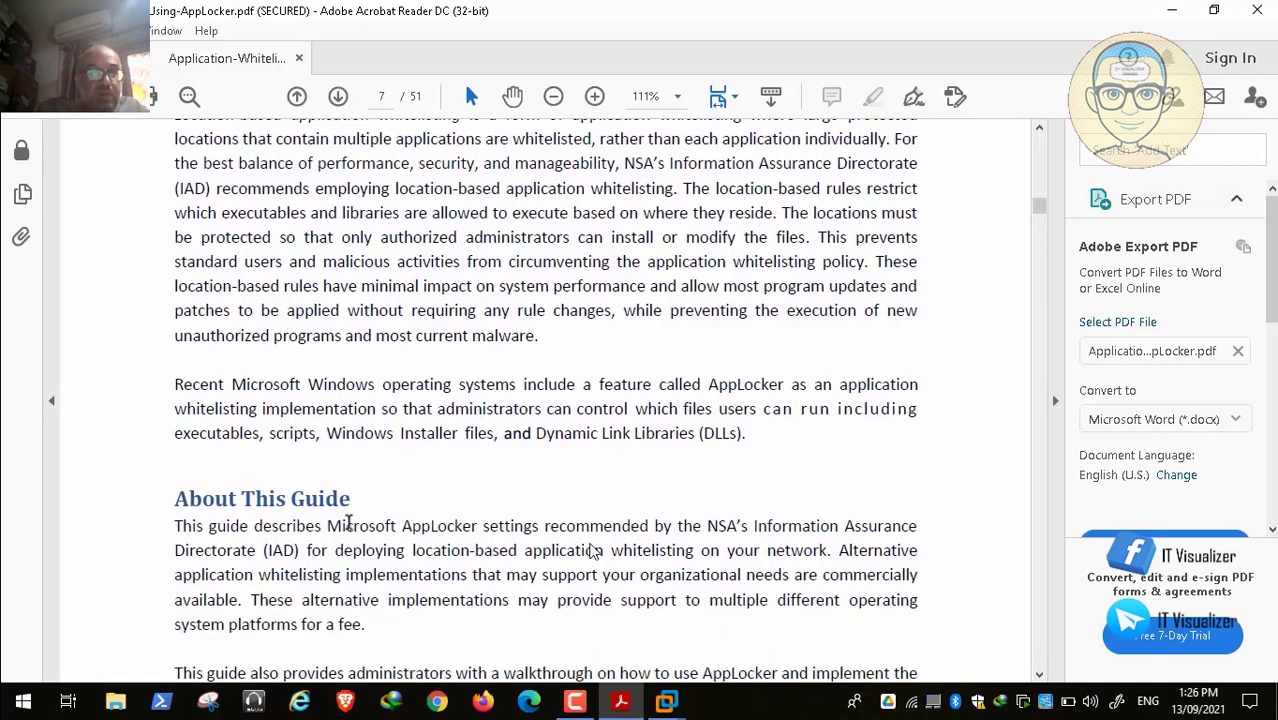
pyautogui.scroll(-1, 349, 521)
pyautogui.scroll(-2, 349, 521)
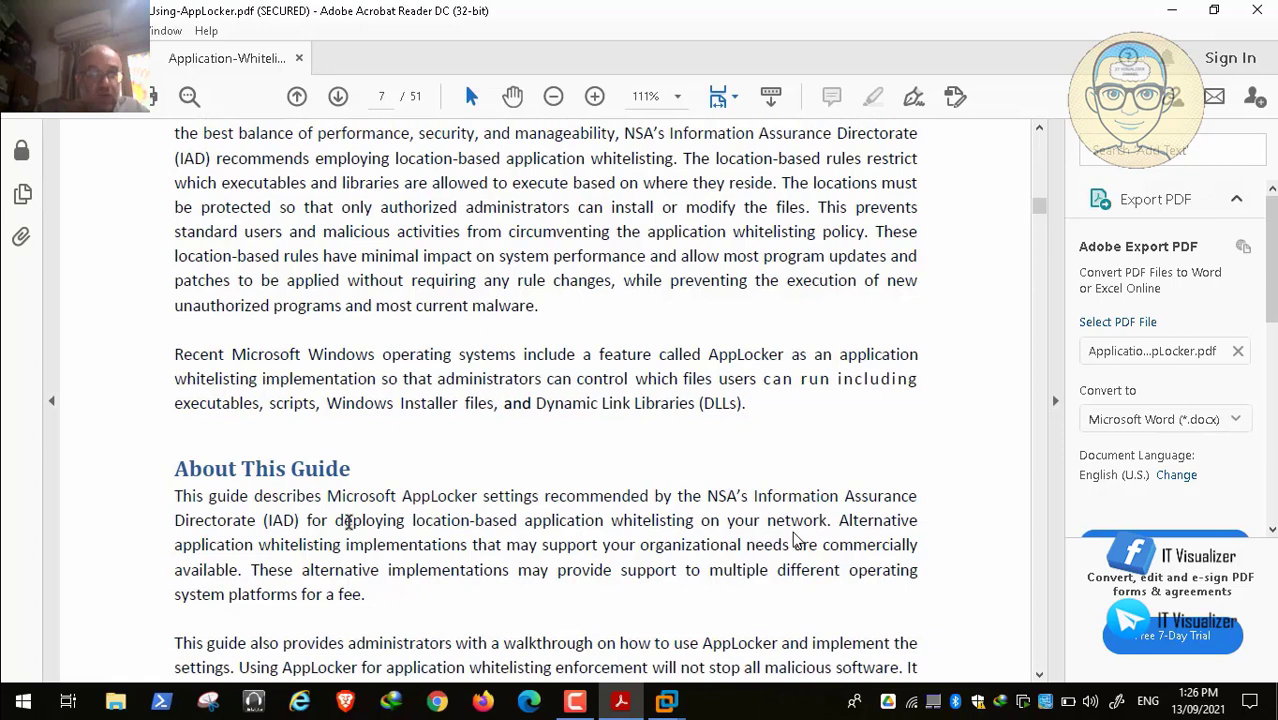
pyautogui.scroll(-1, 349, 521)
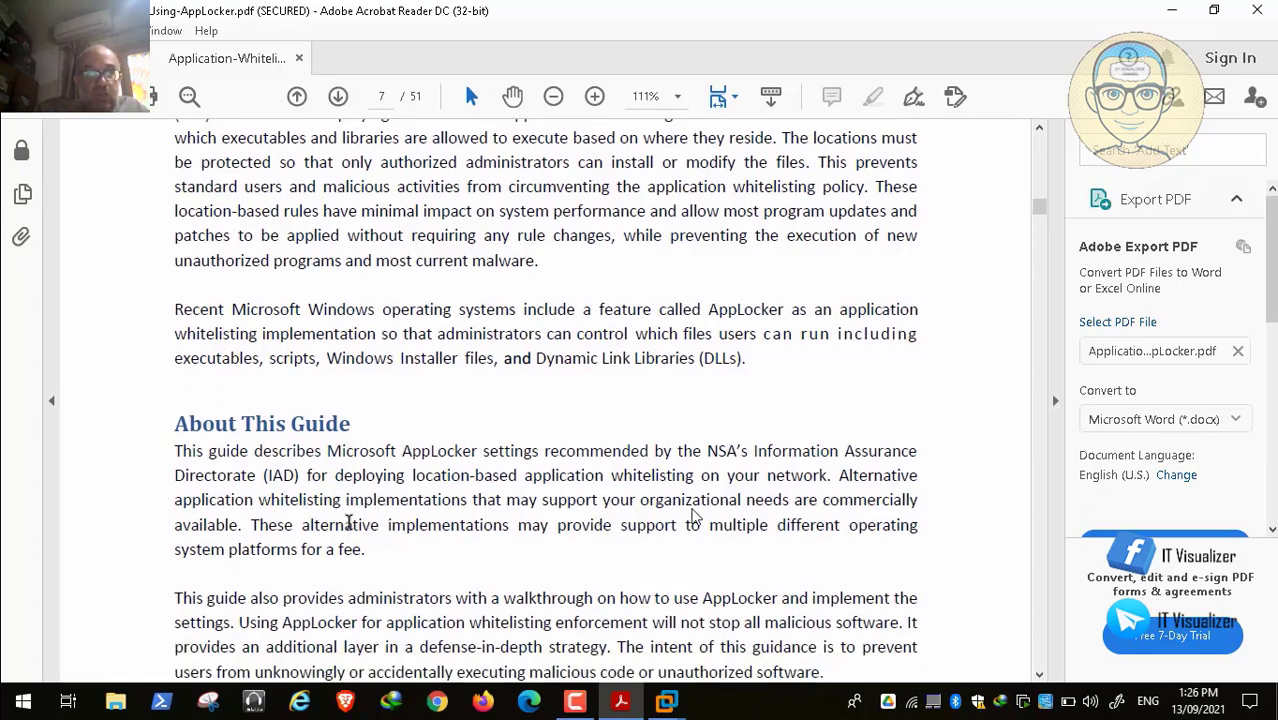
pyautogui.scroll(-1, 349, 521)
pyautogui.scroll(-1, 349, 521)
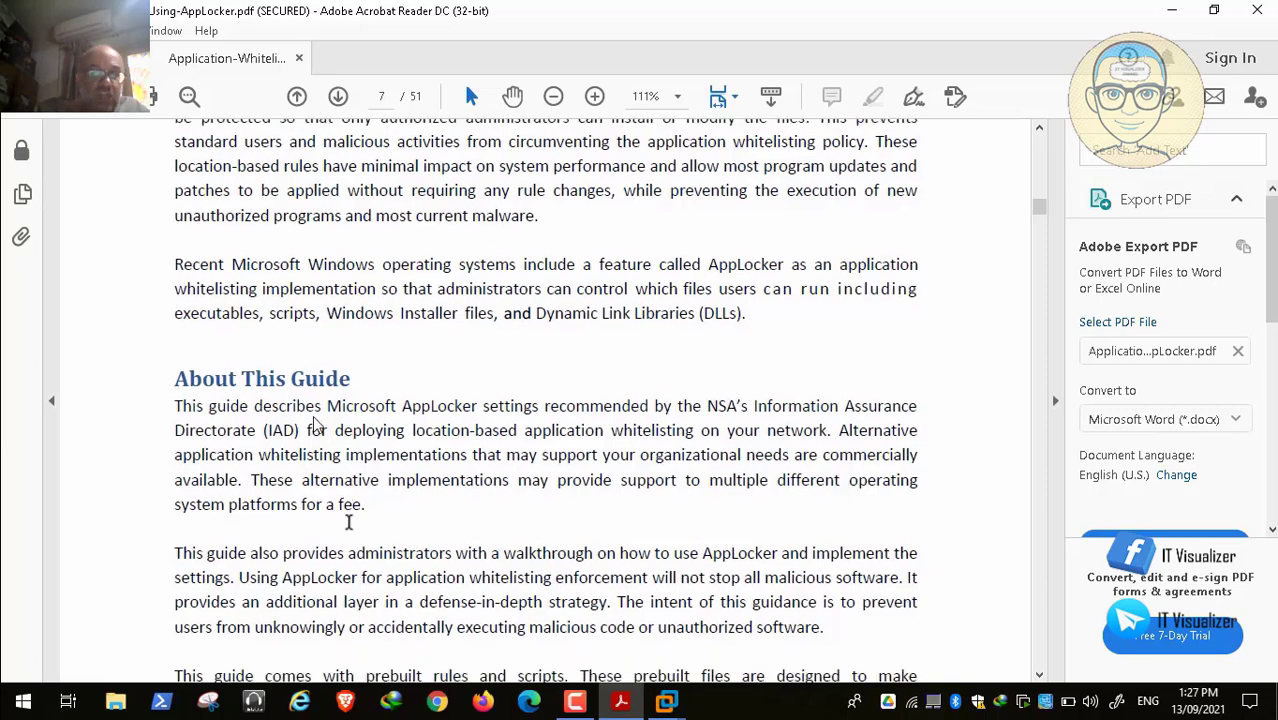
pyautogui.scroll(-3, 349, 521)
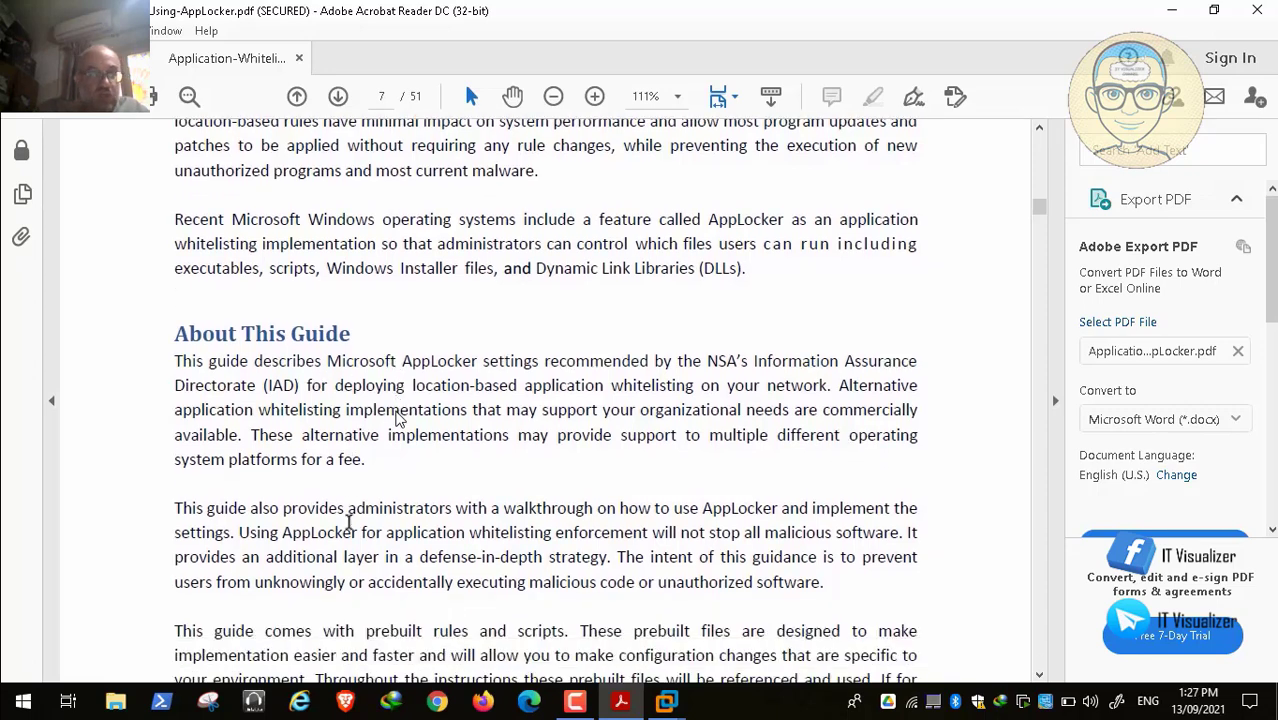
pyautogui.scroll(-1, 349, 521)
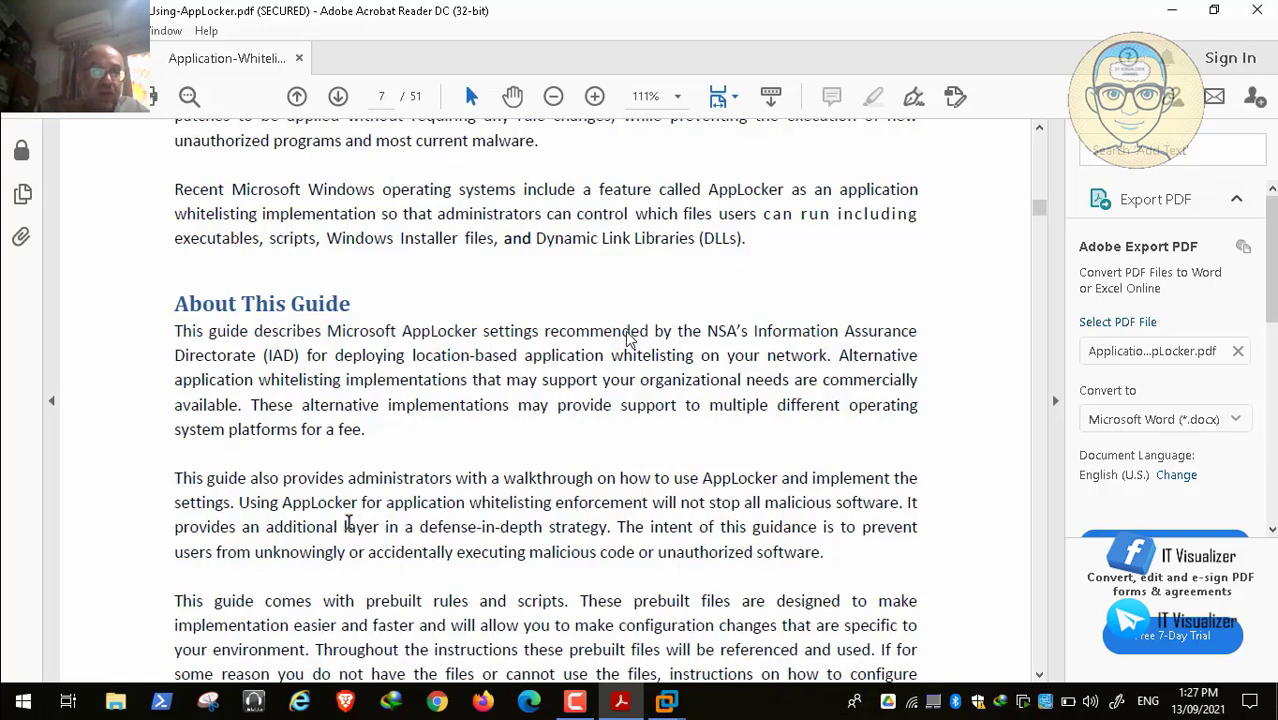
pyautogui.scroll(-3, 349, 521)
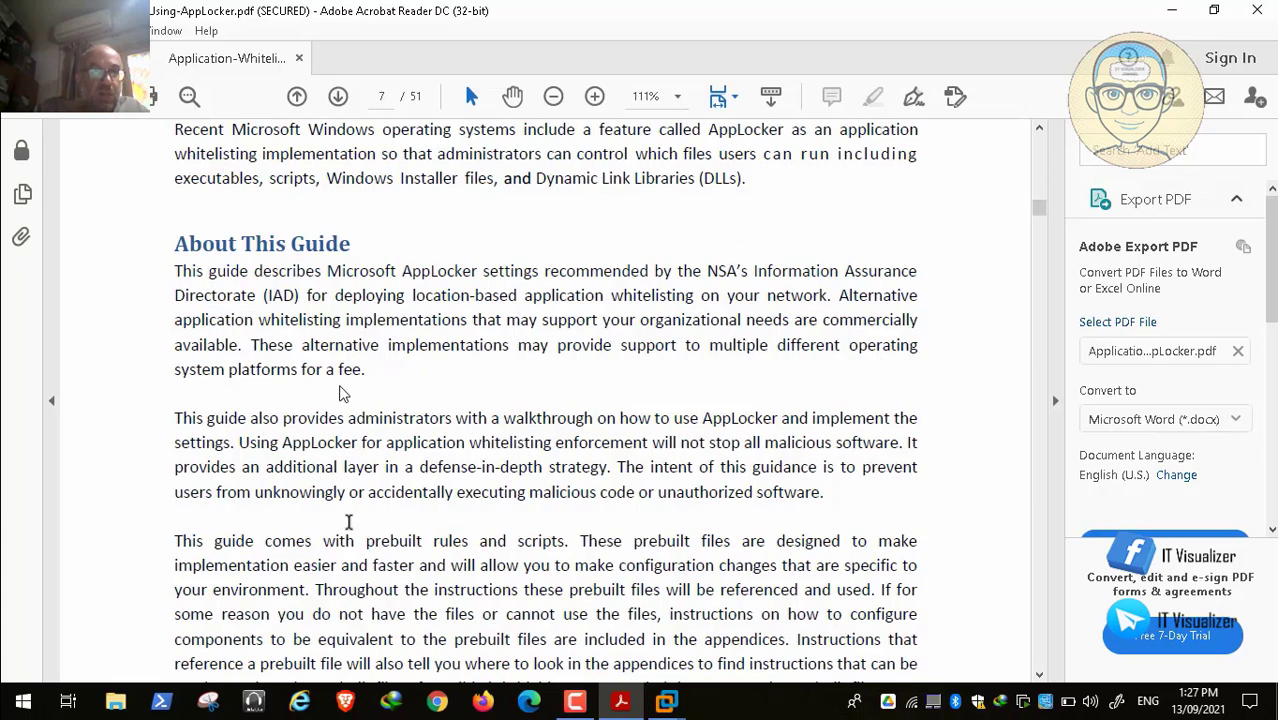
pyautogui.scroll(-2, 349, 521)
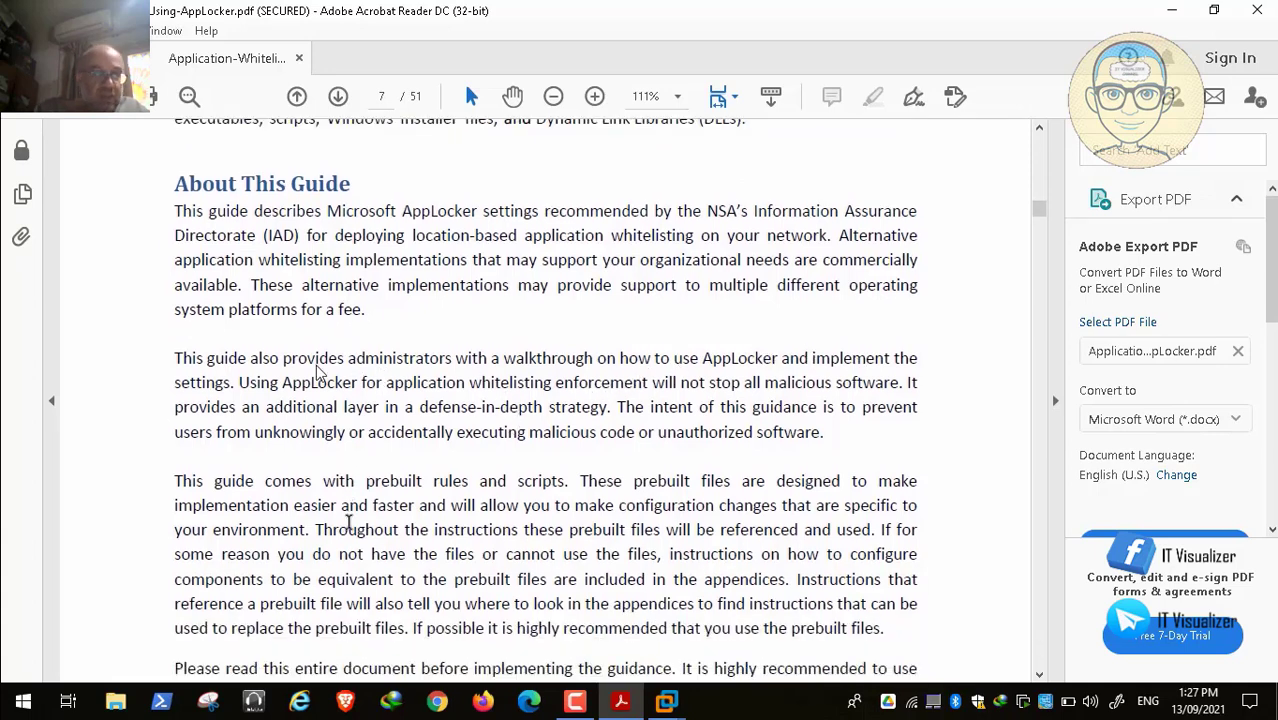
pyautogui.moveTo(4, 694)
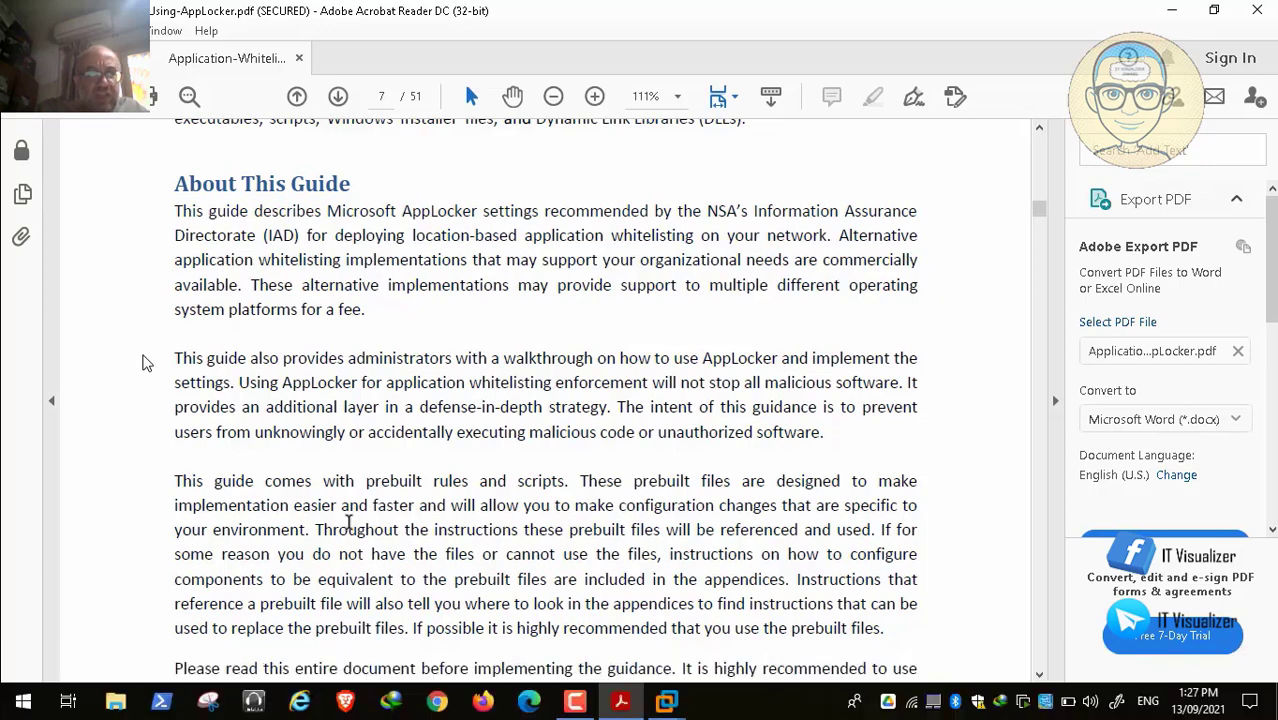
pyautogui.scroll(-1, 143, 362)
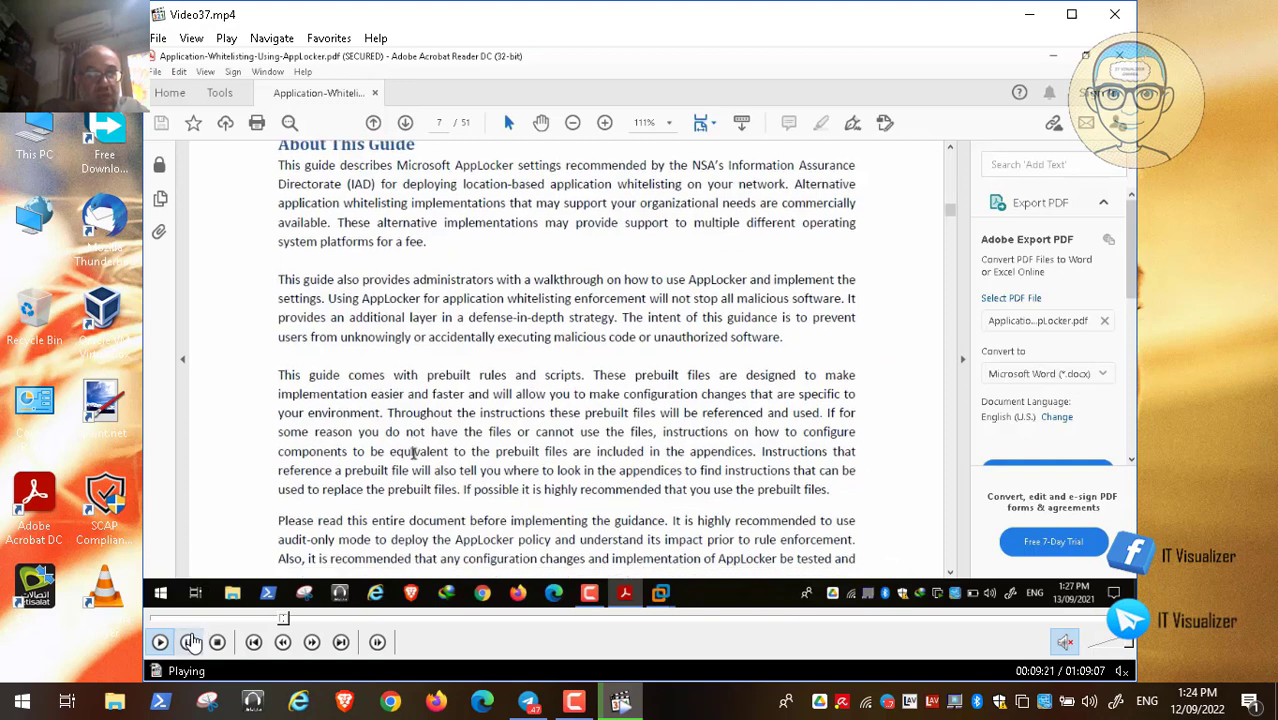
# Step: Pause the lesson video at 00:09:21, minimise the recorder panel, and return to full screen
pyautogui.click(188, 642)
pyautogui.click(574, 703)
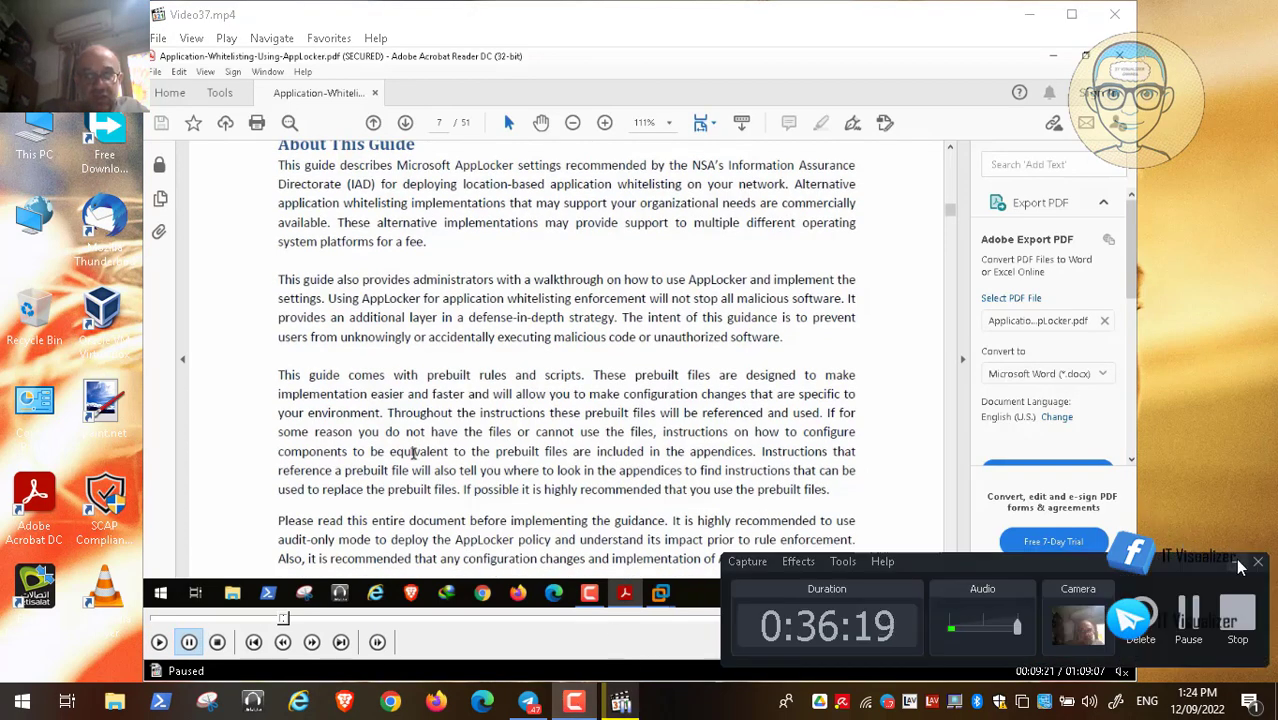
pyautogui.click(1237, 562)
pyautogui.doubleClick(572, 392)
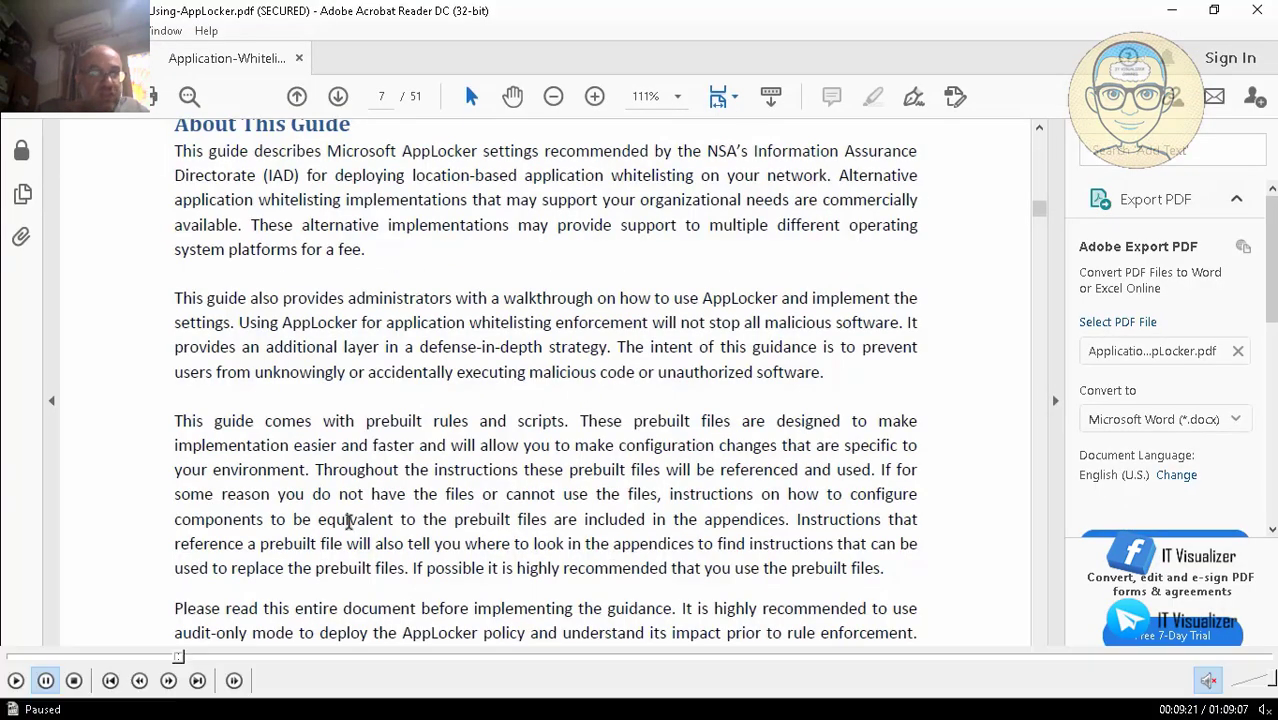
# Step: Resume the lesson video as it pages from page 7 to page 8's AppLocker Overview
pyautogui.click(18, 680)
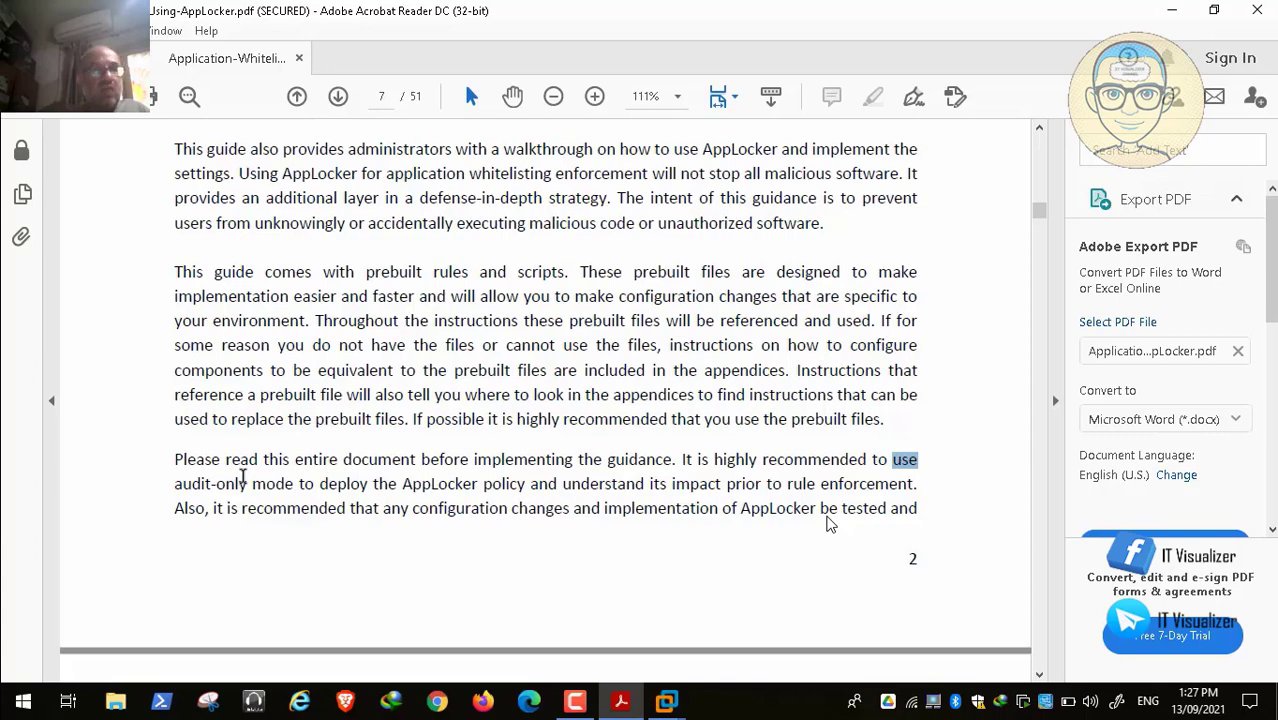
pyautogui.moveTo(390, 712)
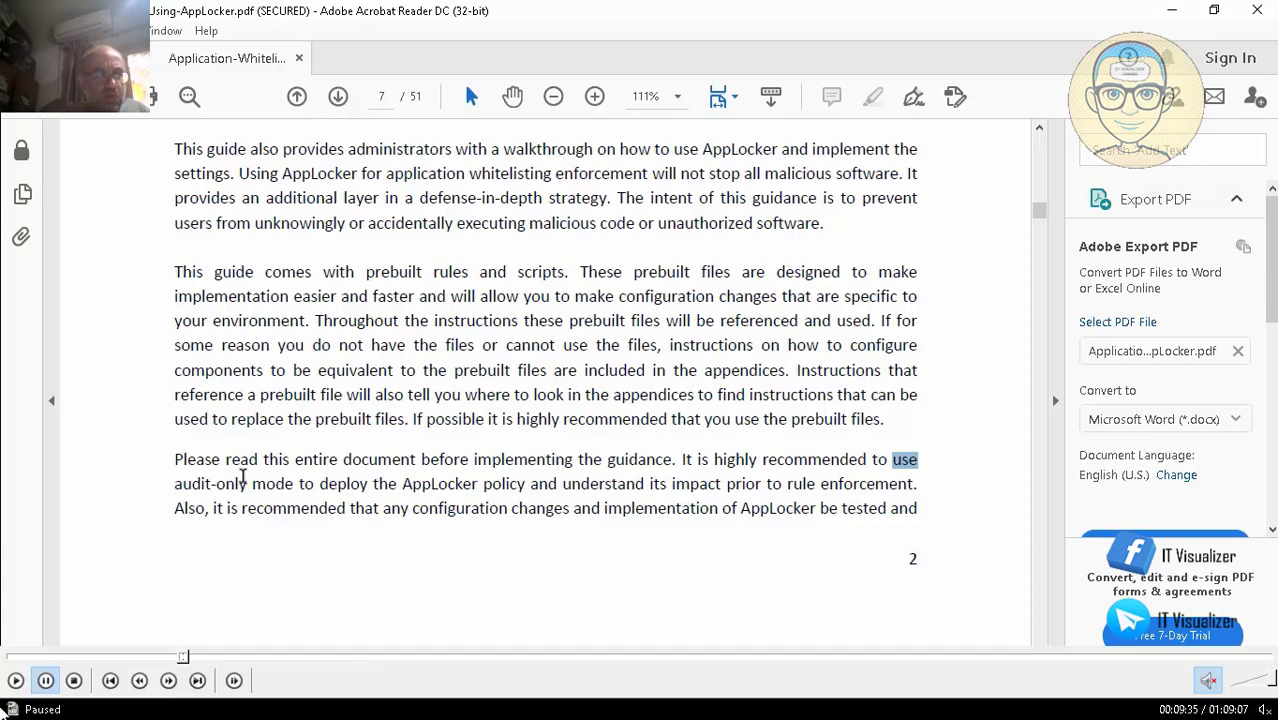
pyautogui.click(15, 680)
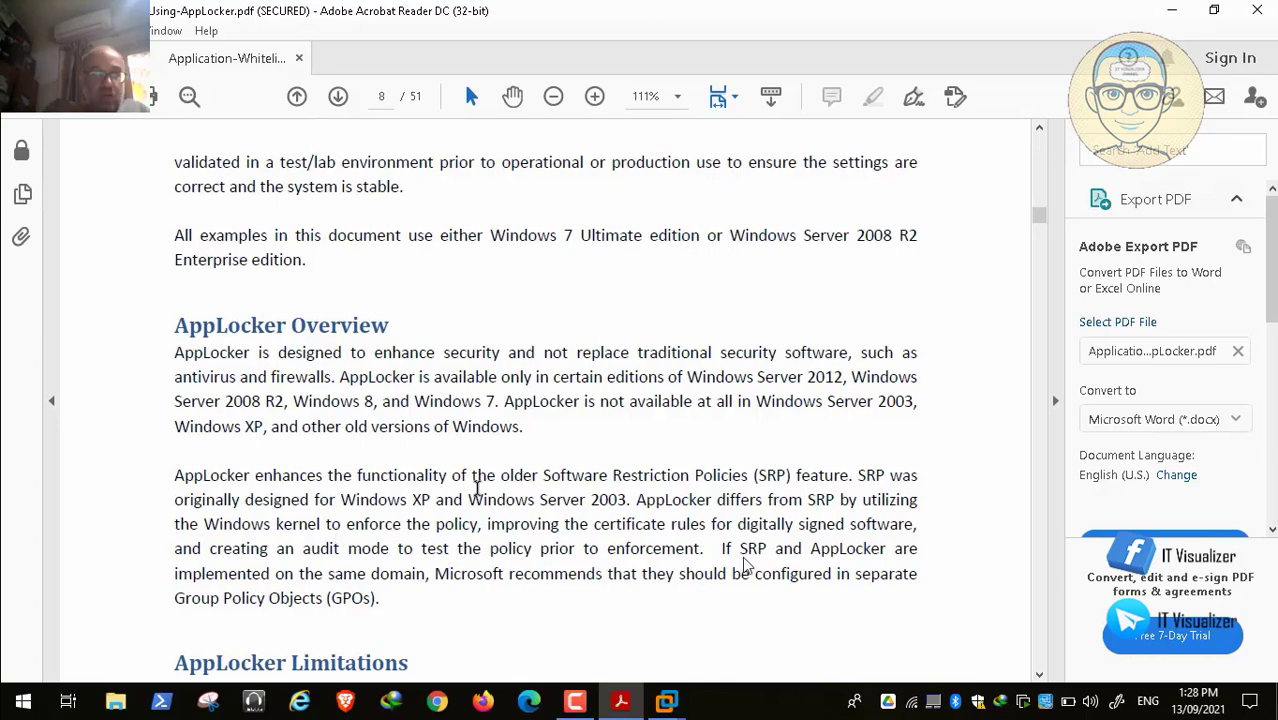
pyautogui.doubleClick(547, 362)
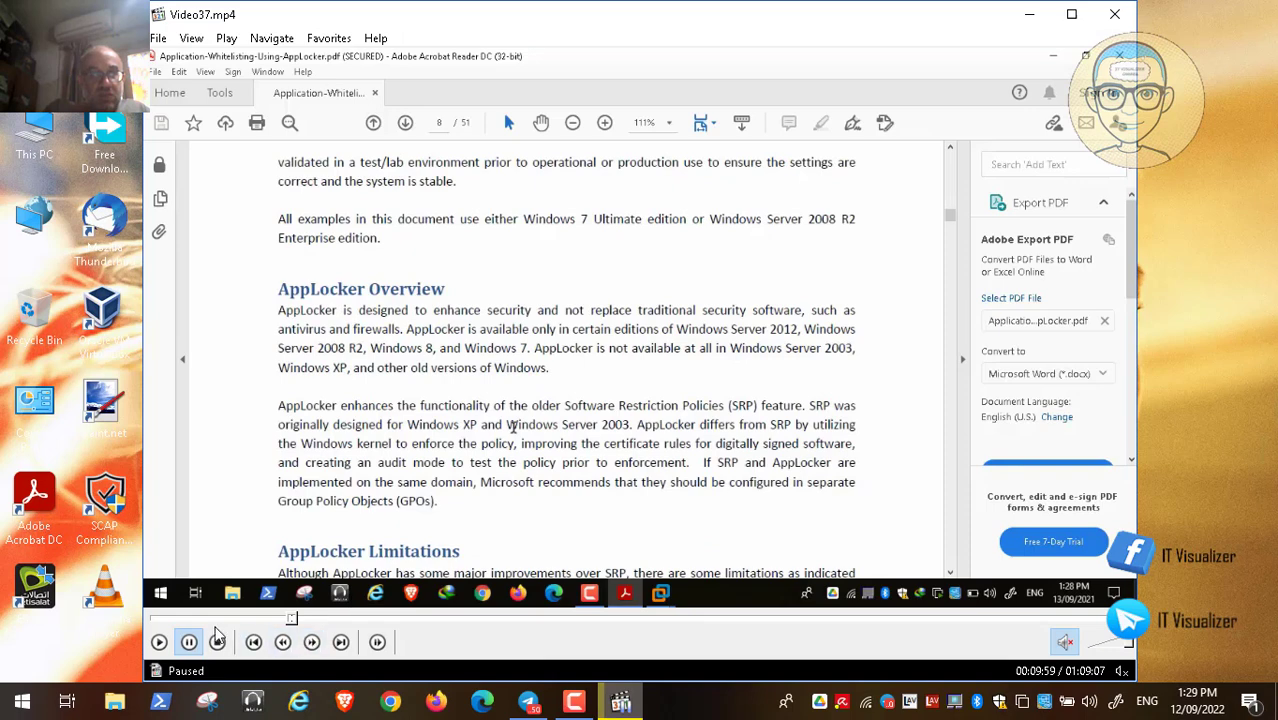
pyautogui.click(620, 703)
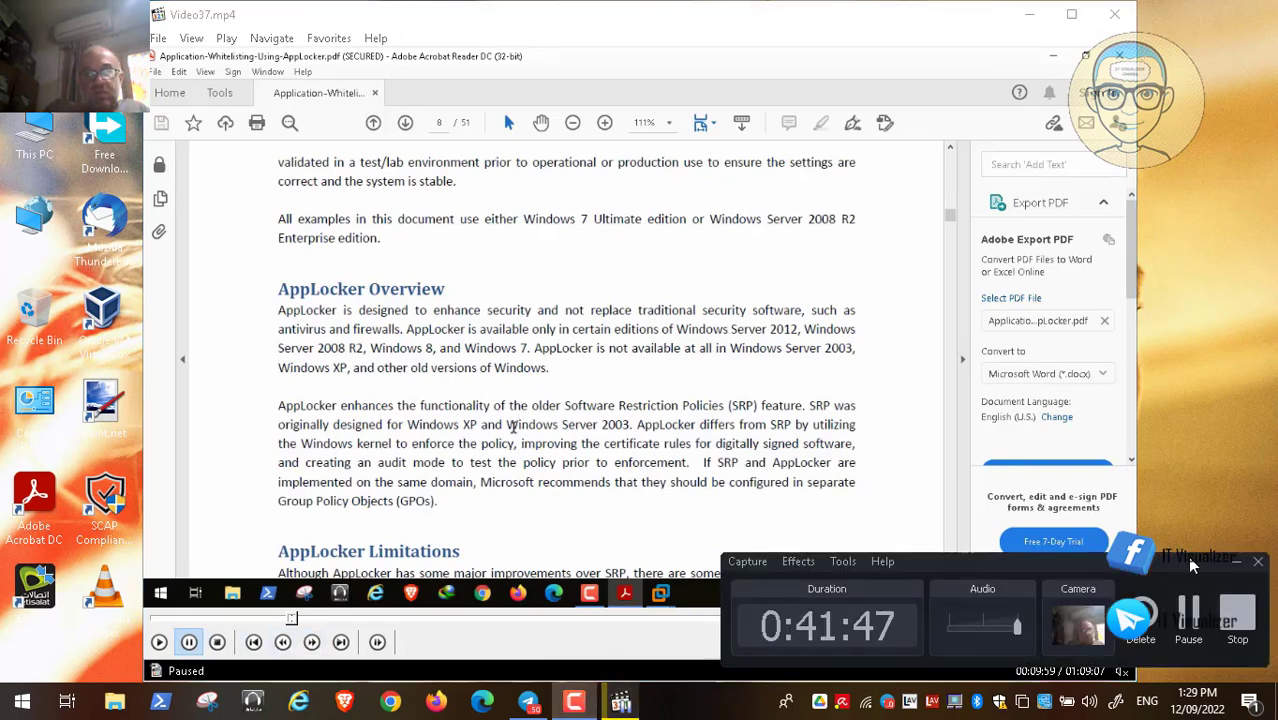
pyautogui.click(1187, 612)
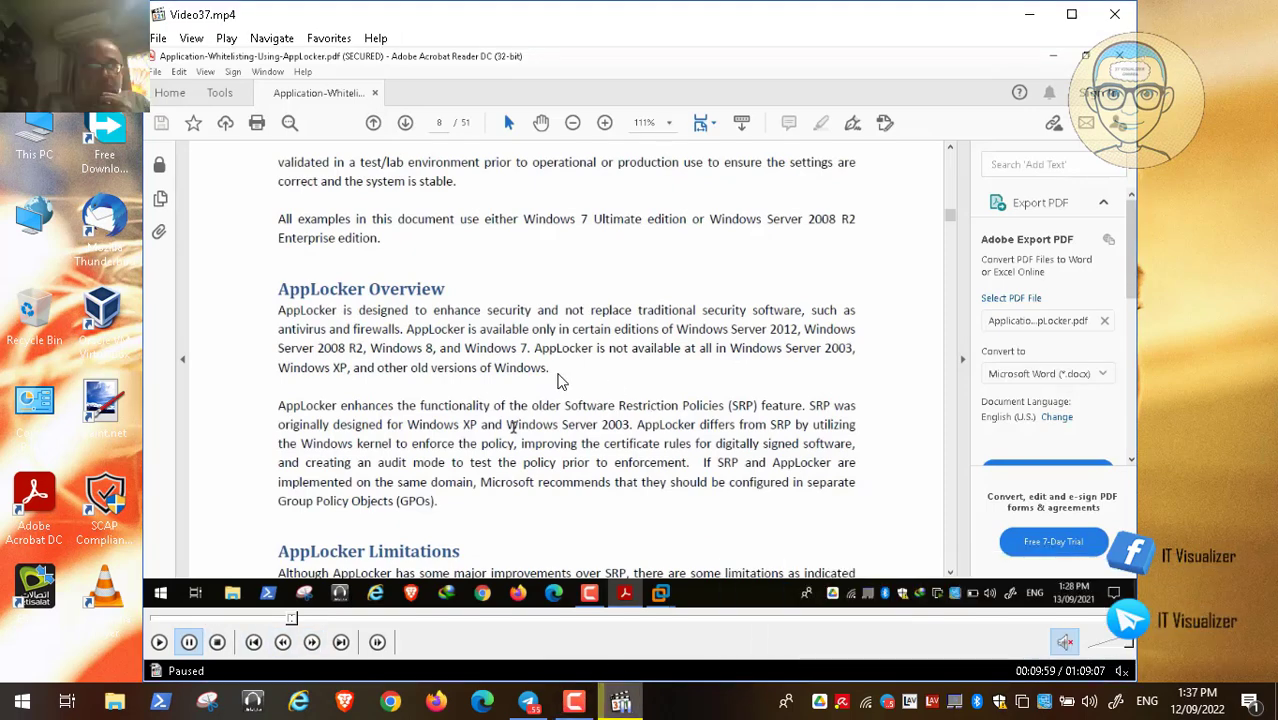
pyautogui.doubleClick(560, 381)
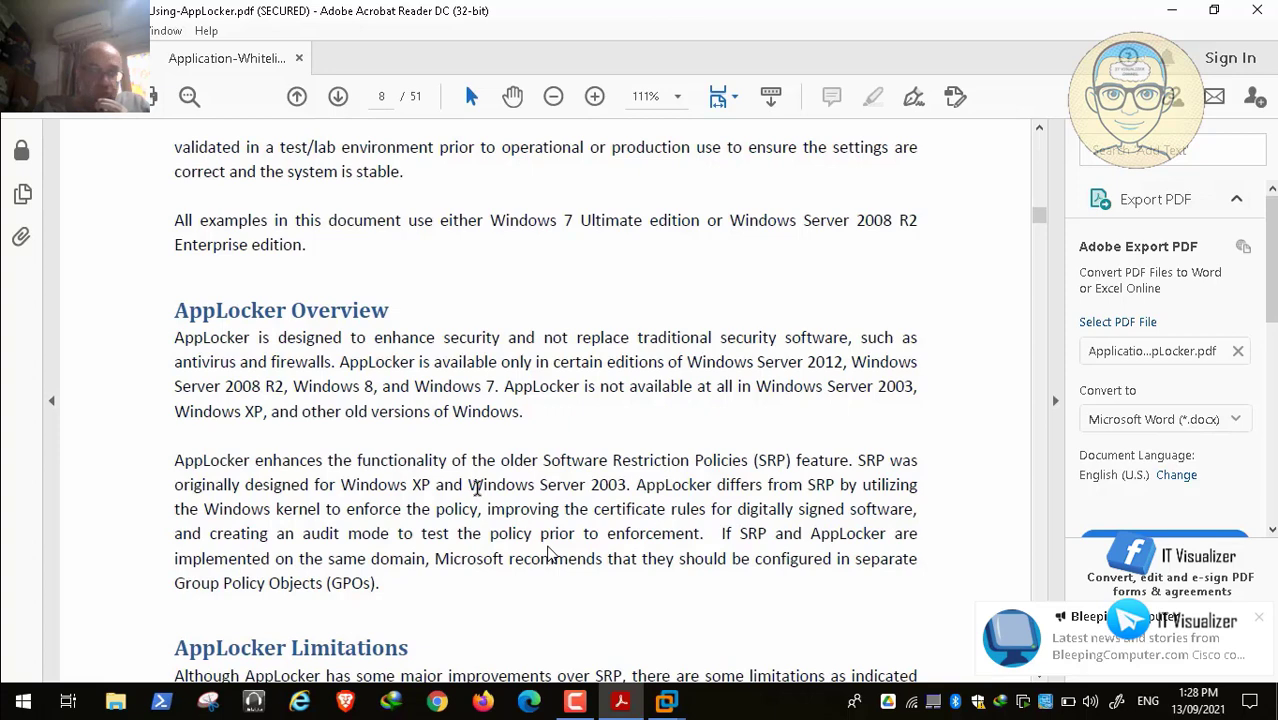
# Step: Scroll page 8 to AppLocker Limitations and select the word 'Objects' in the GPO sentence
pyautogui.moveTo(4, 706)
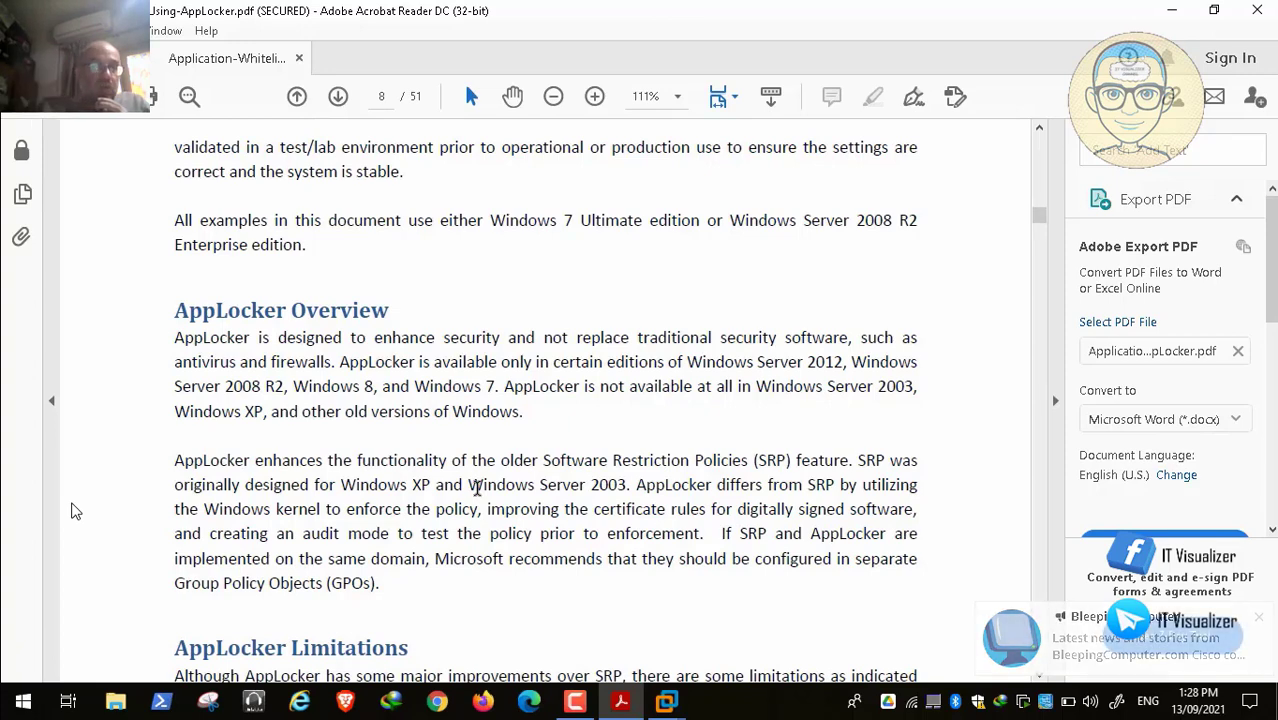
pyautogui.scroll(-1, 71, 511)
pyautogui.scroll(-1, 71, 511)
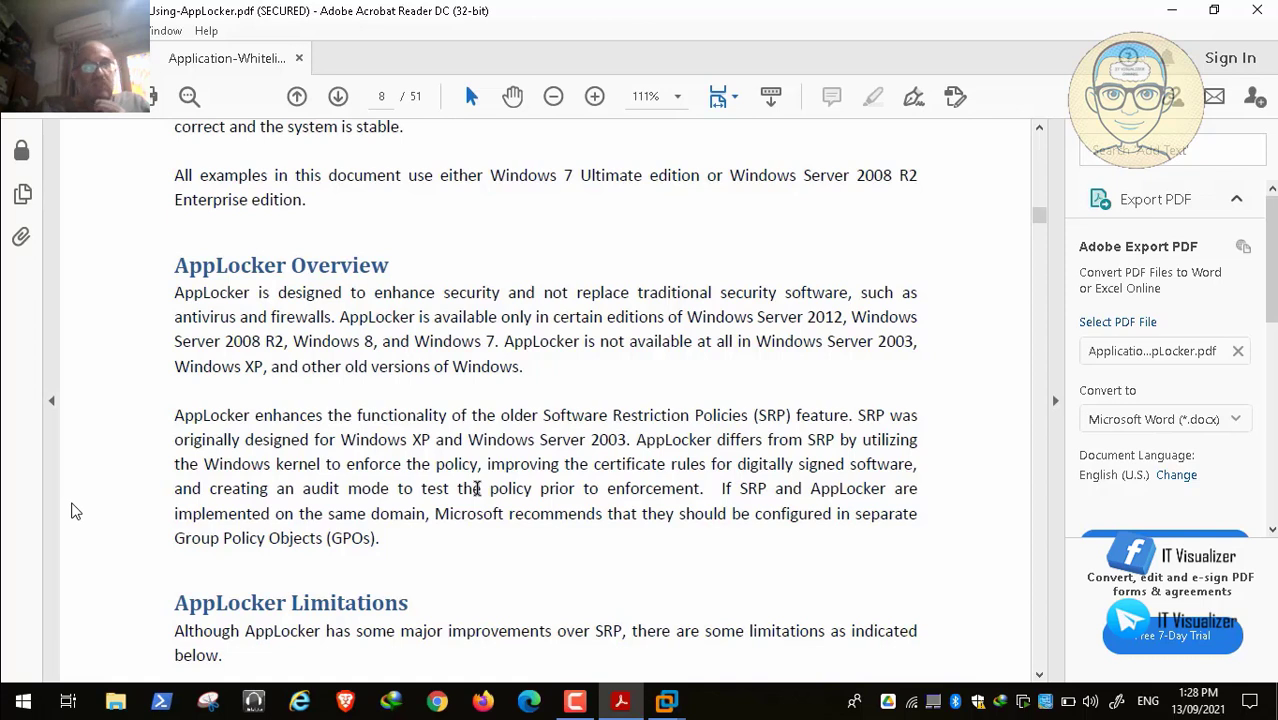
pyautogui.scroll(-1, 76, 511)
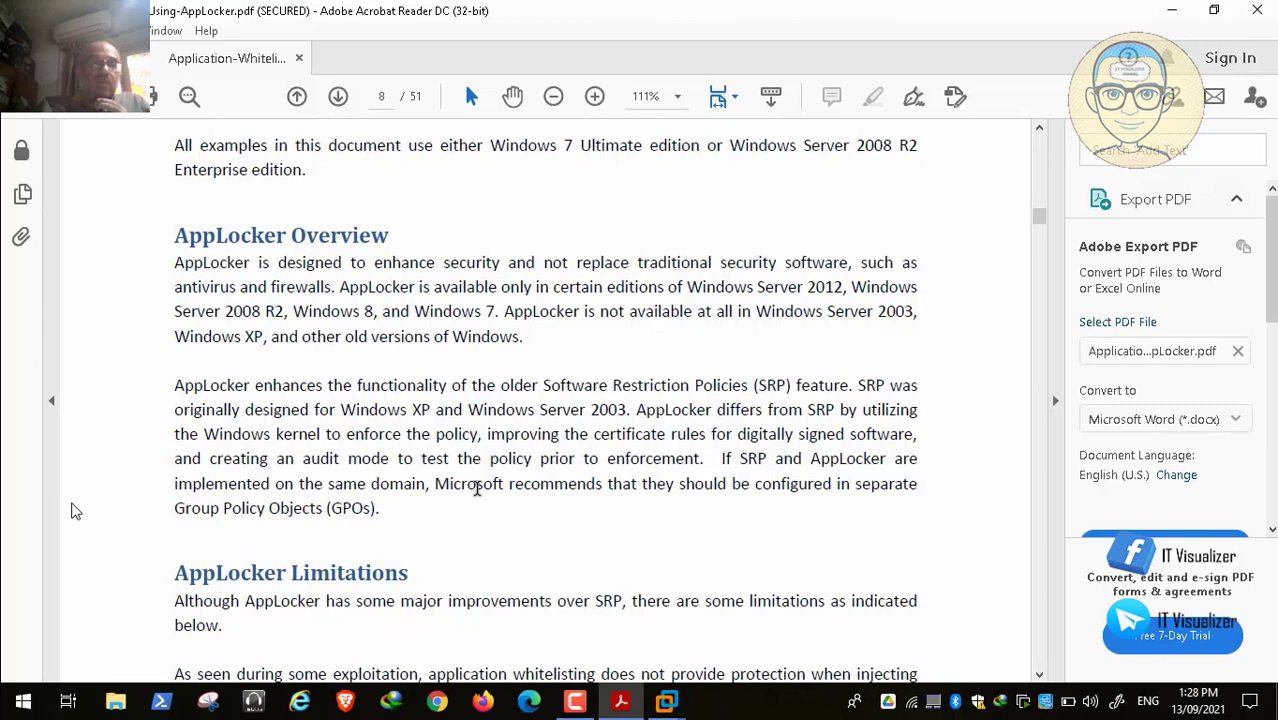
pyautogui.scroll(-1, 76, 511)
pyautogui.scroll(-1, 477, 488)
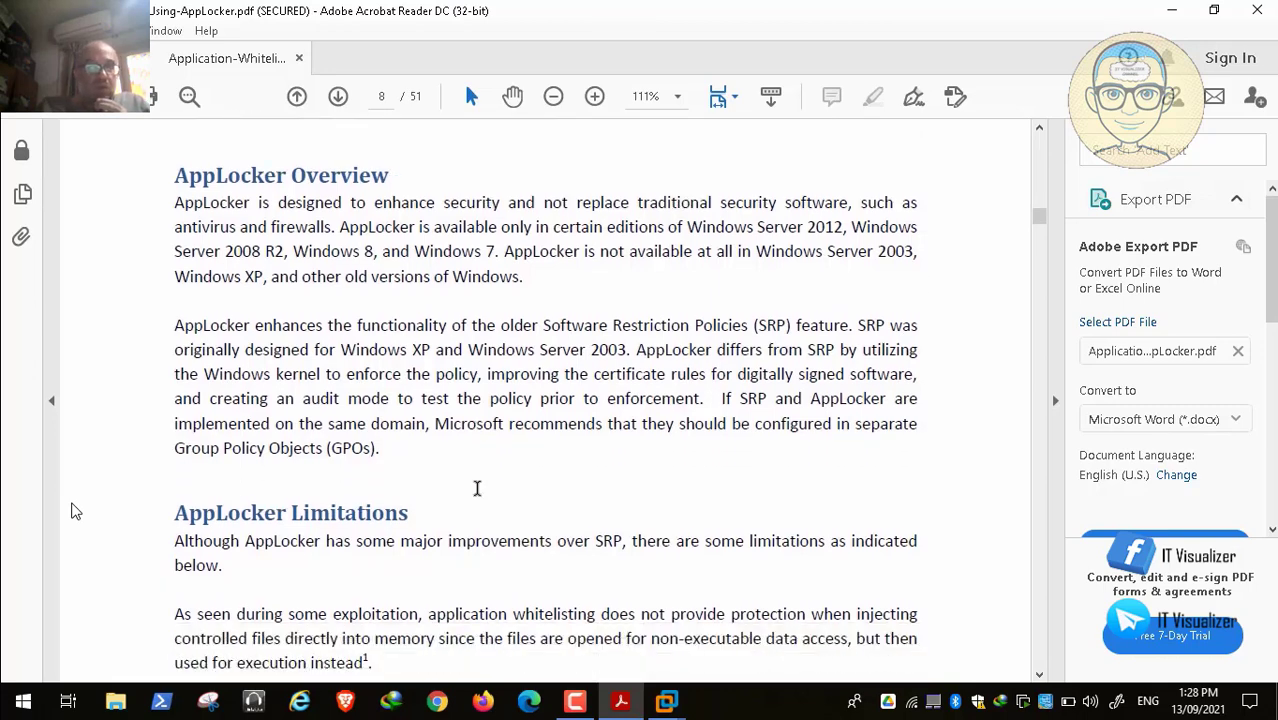
pyautogui.doubleClick(878, 411)
pyautogui.doubleClick(281, 433)
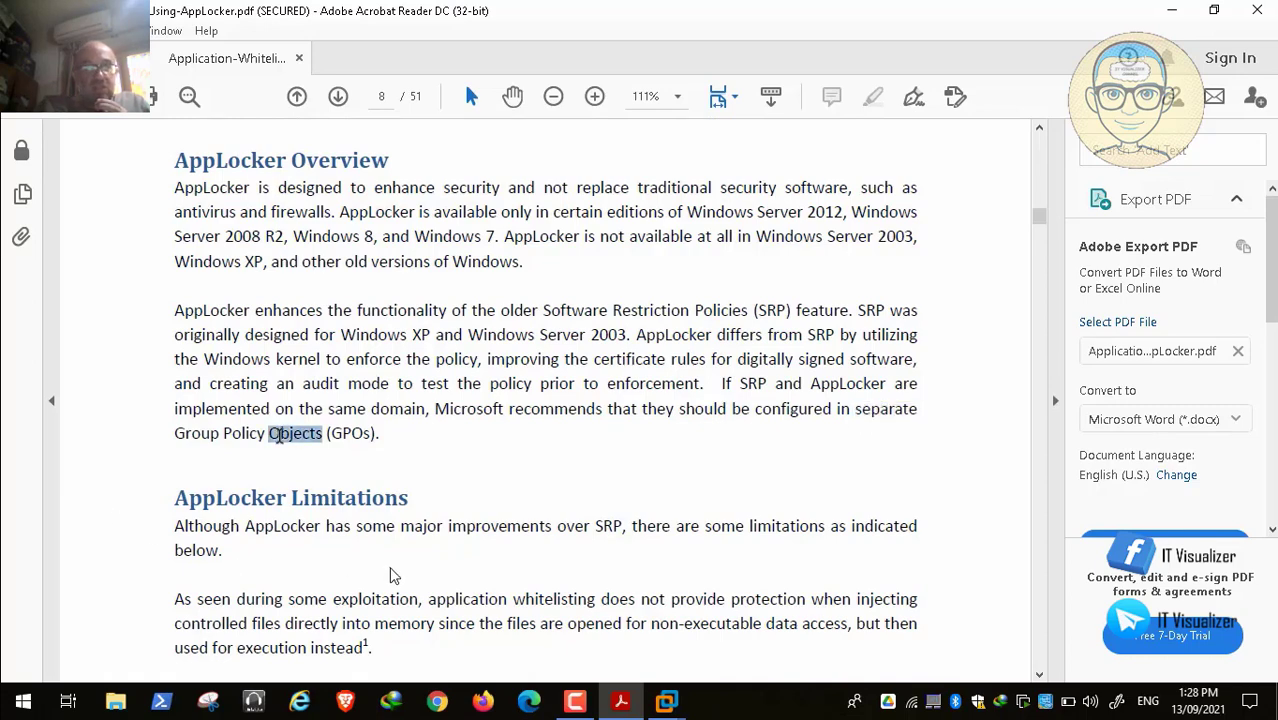
# Step: Scroll through AppLocker Limitations to 'Why Use AppLocker?', then exit full-screen playback
pyautogui.scroll(-1, 716, 530)
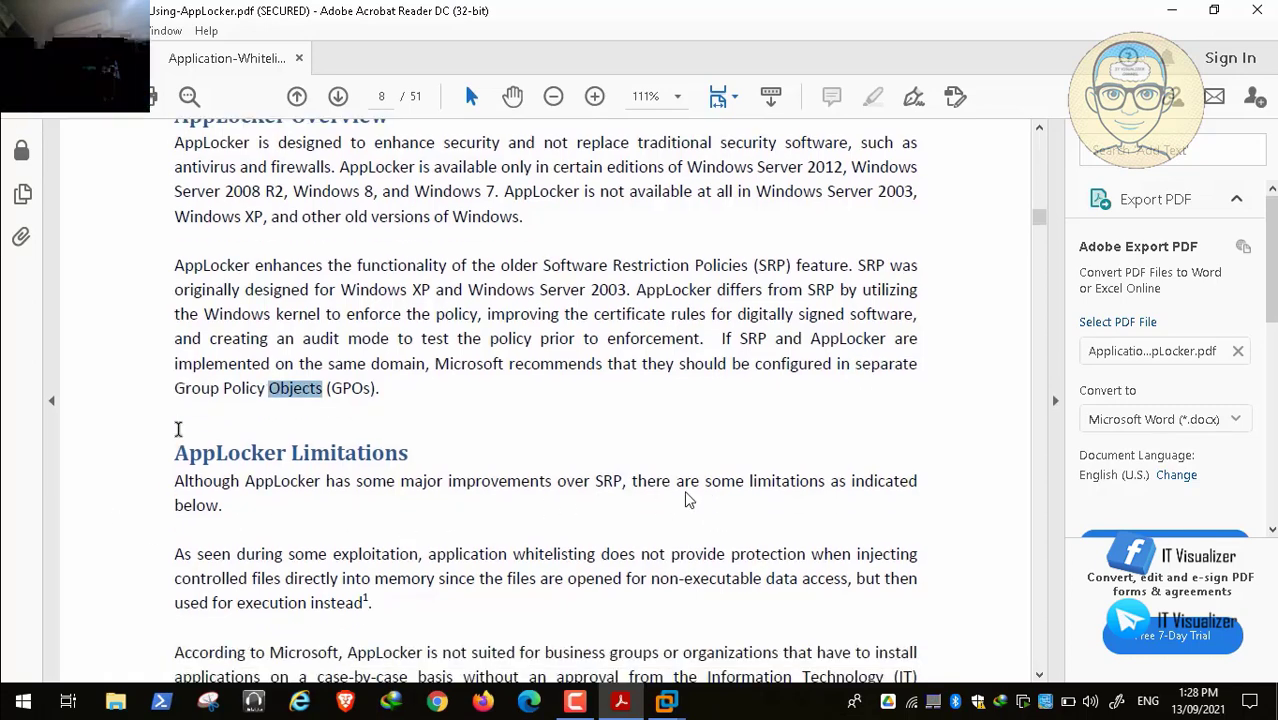
pyautogui.scroll(-2, 720, 490)
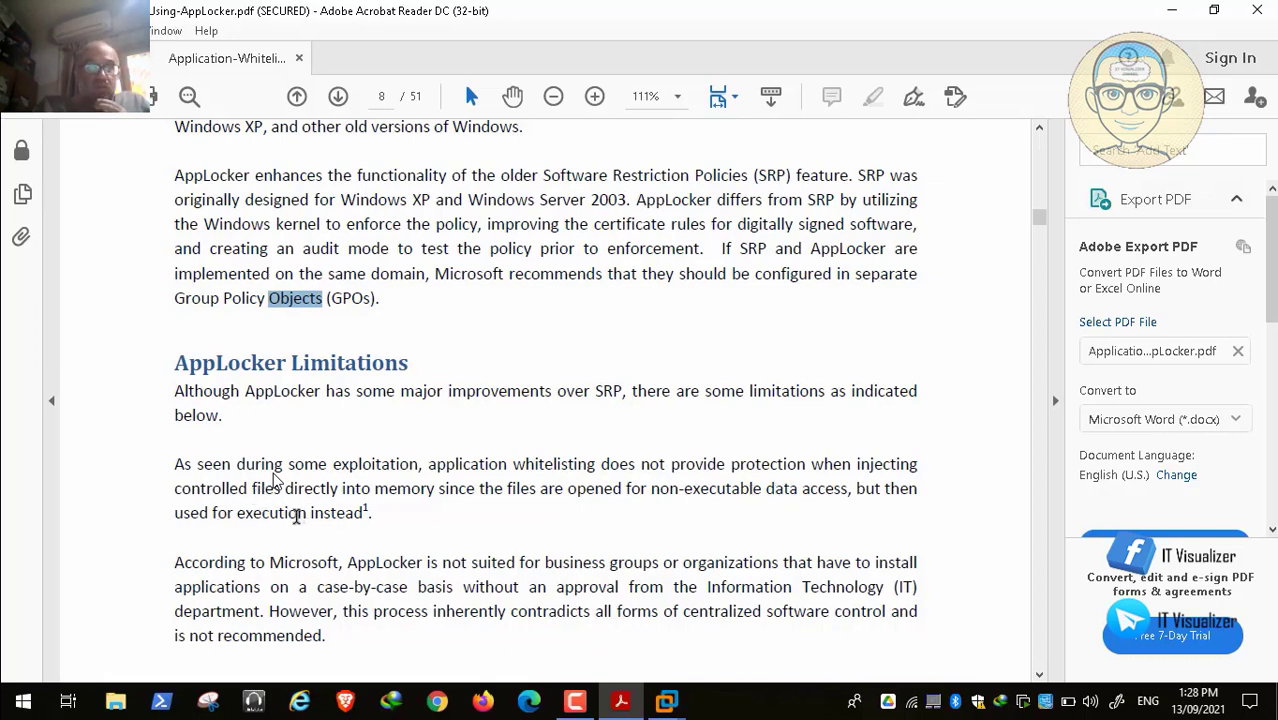
pyautogui.scroll(-2, 296, 516)
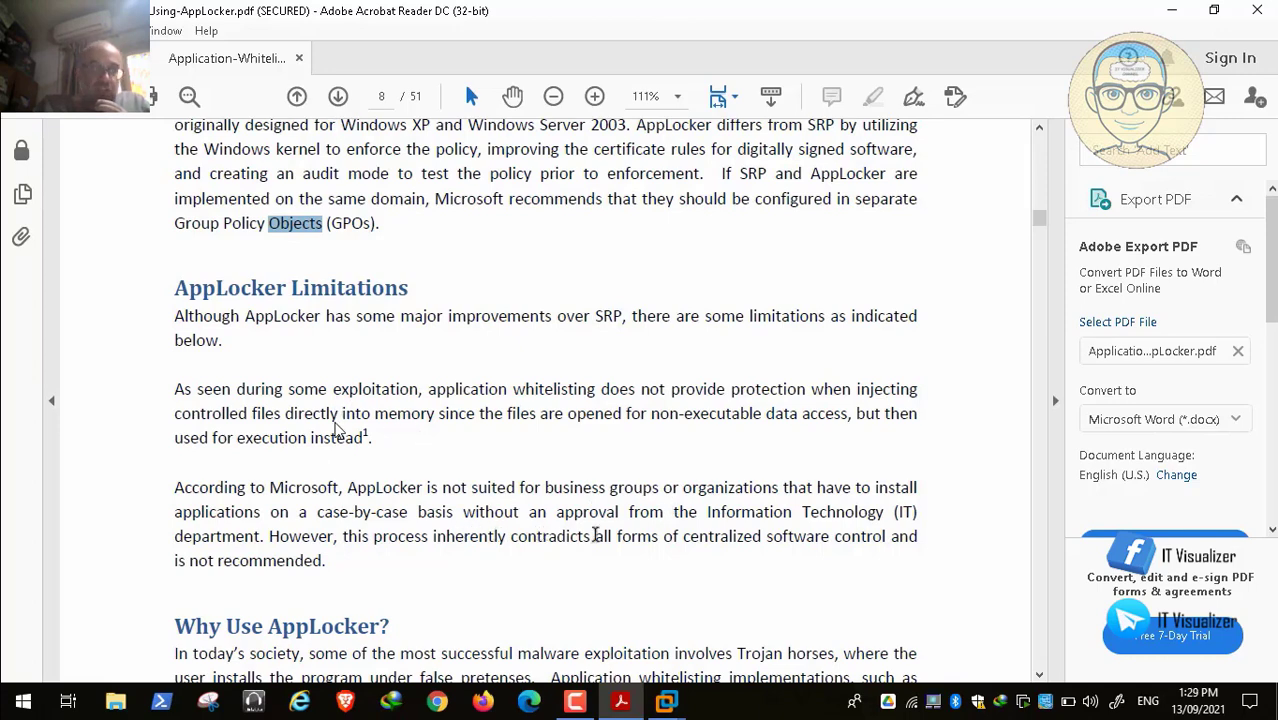
pyautogui.moveTo(42, 690)
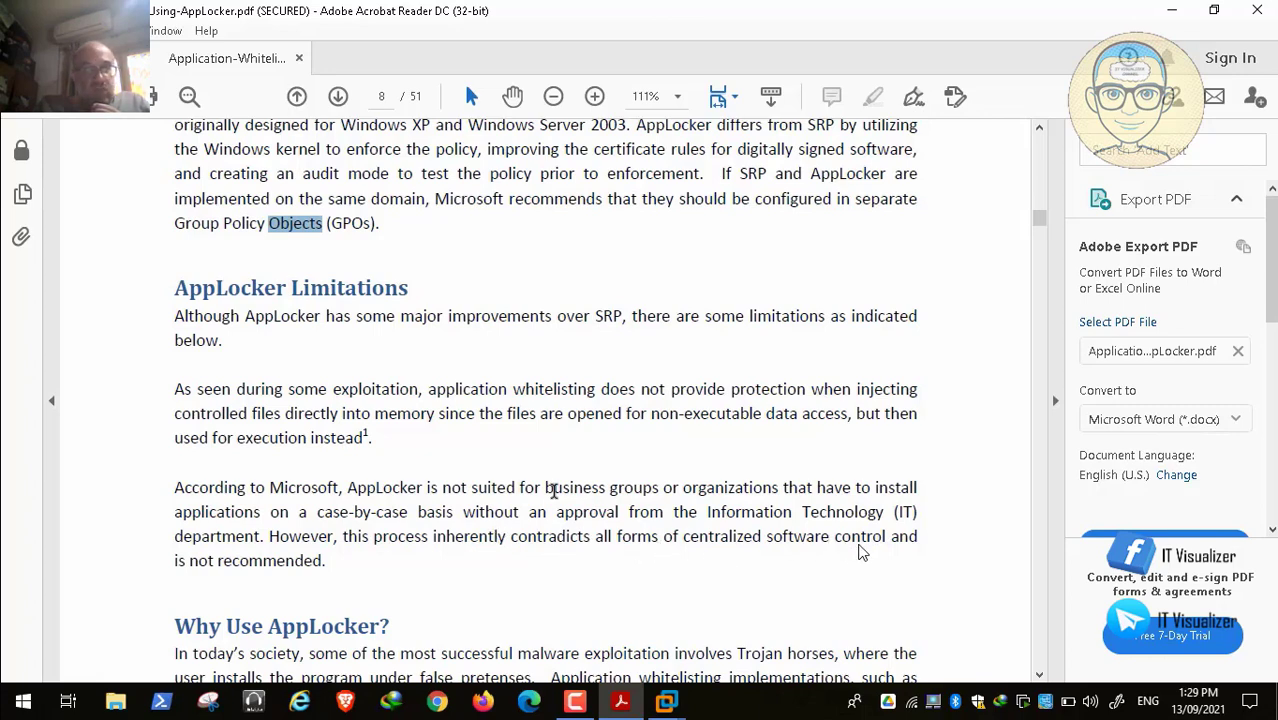
pyautogui.moveTo(26, 688)
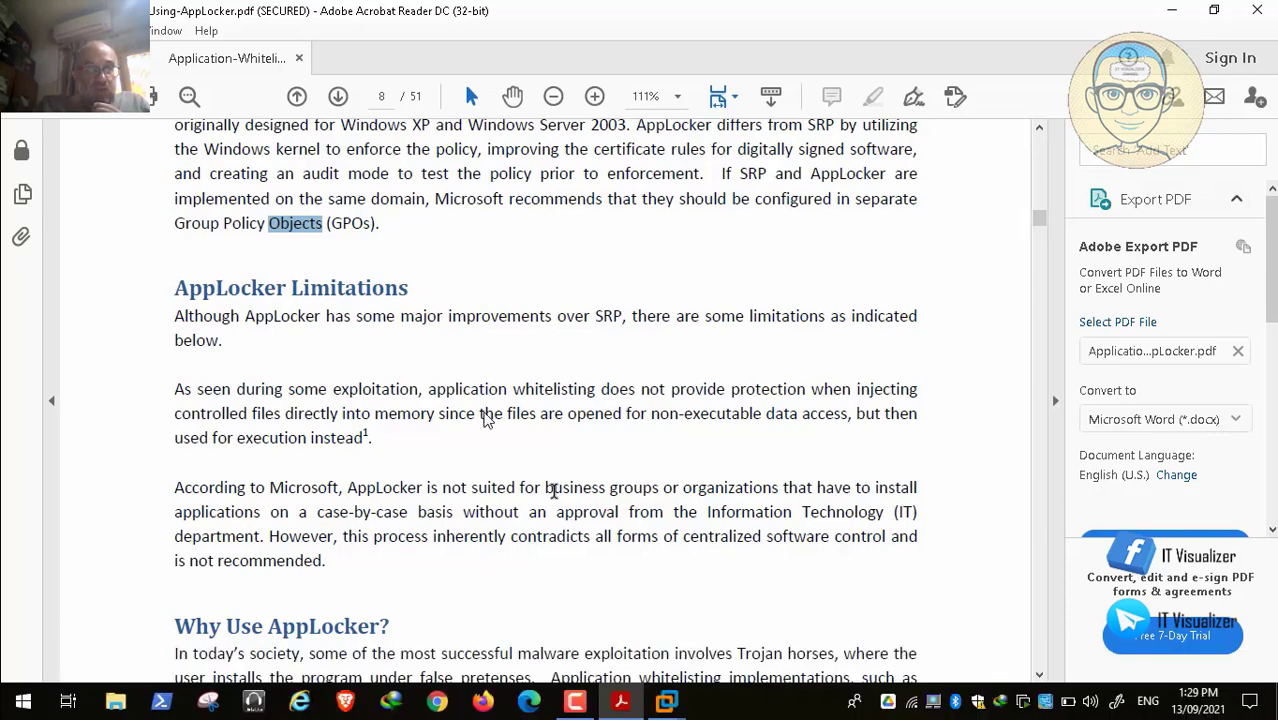
pyautogui.press('Escape')
# Step: Resume the screen recording, put the video back in full screen, and resume playback
pyautogui.click(620, 702)
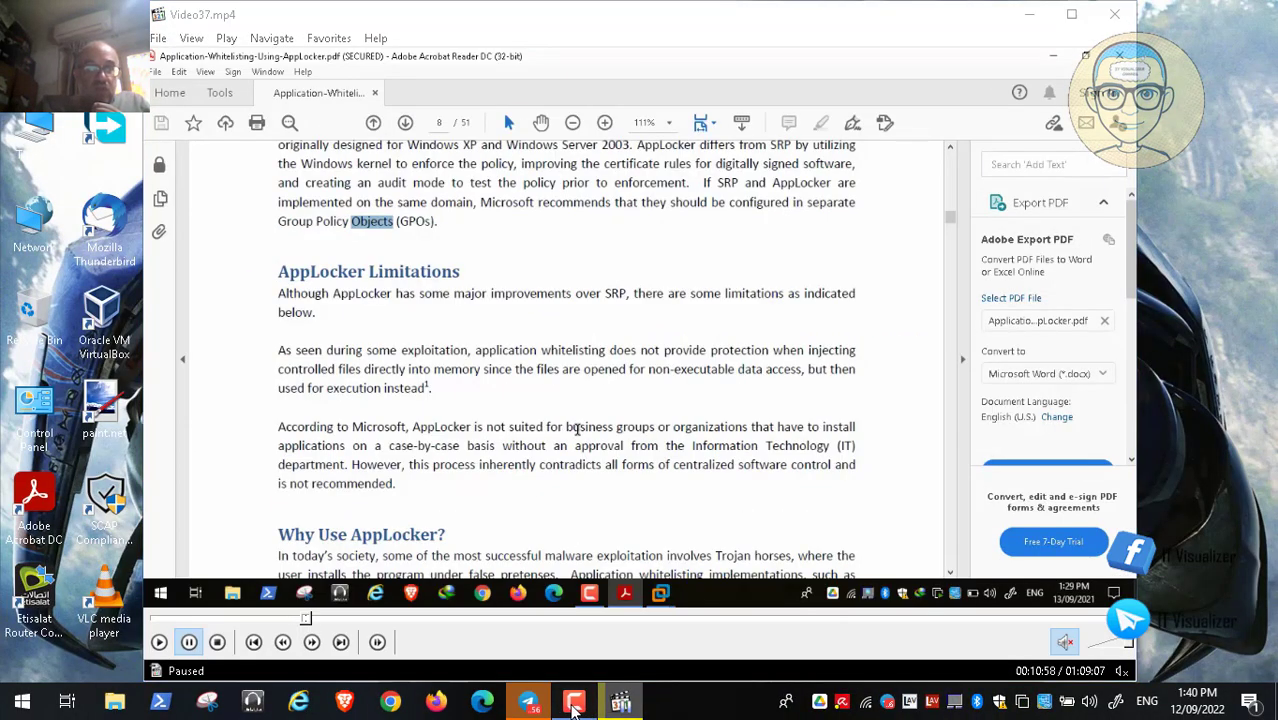
pyautogui.click(1092, 585)
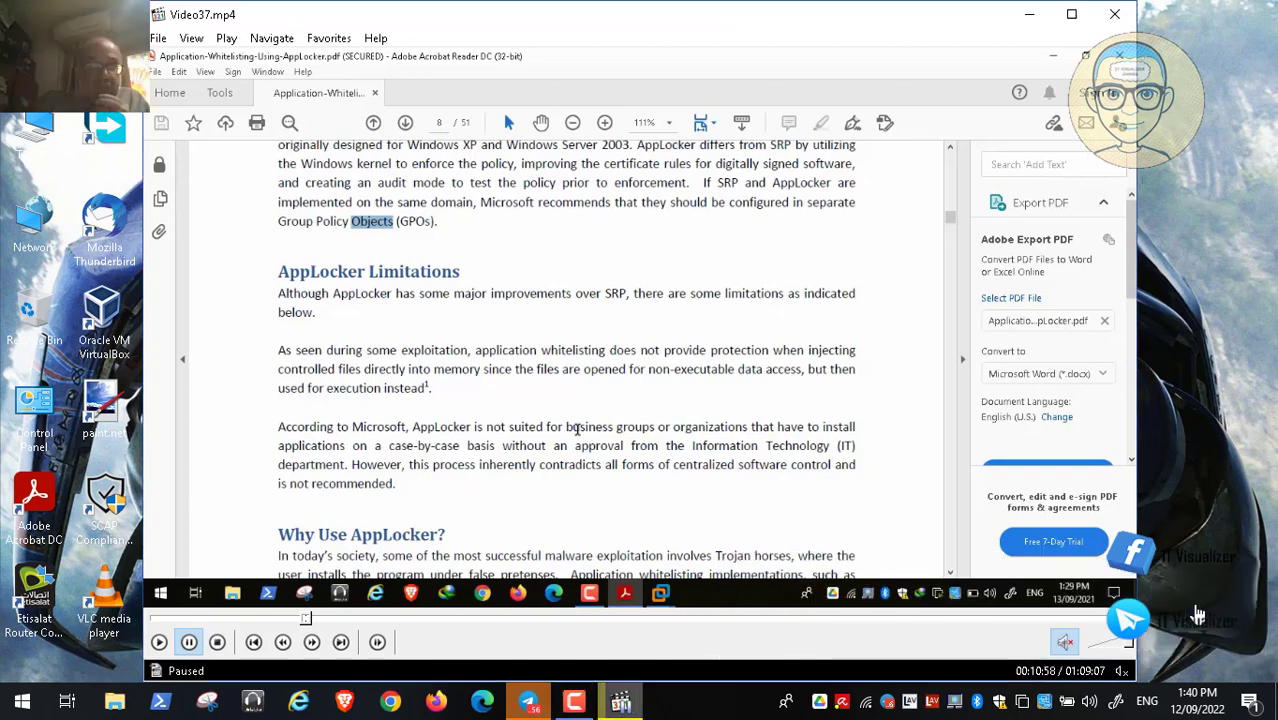
pyautogui.doubleClick(585, 440)
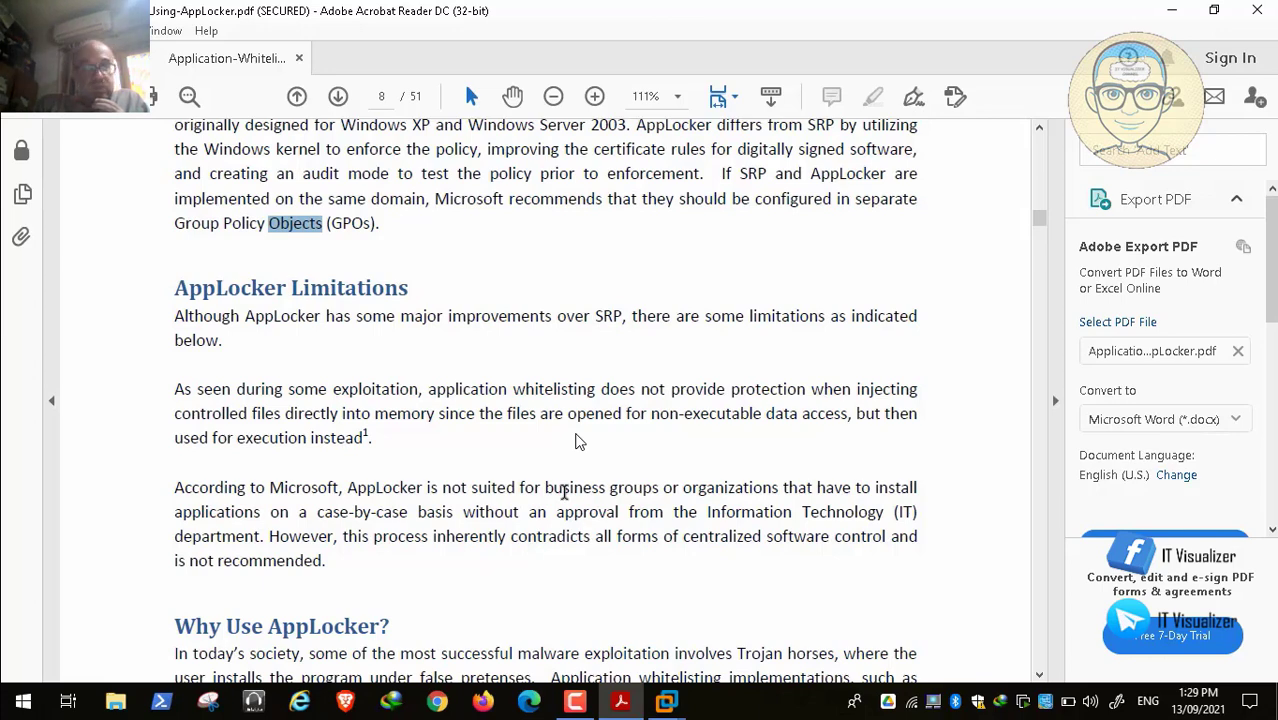
pyautogui.moveTo(250, 670)
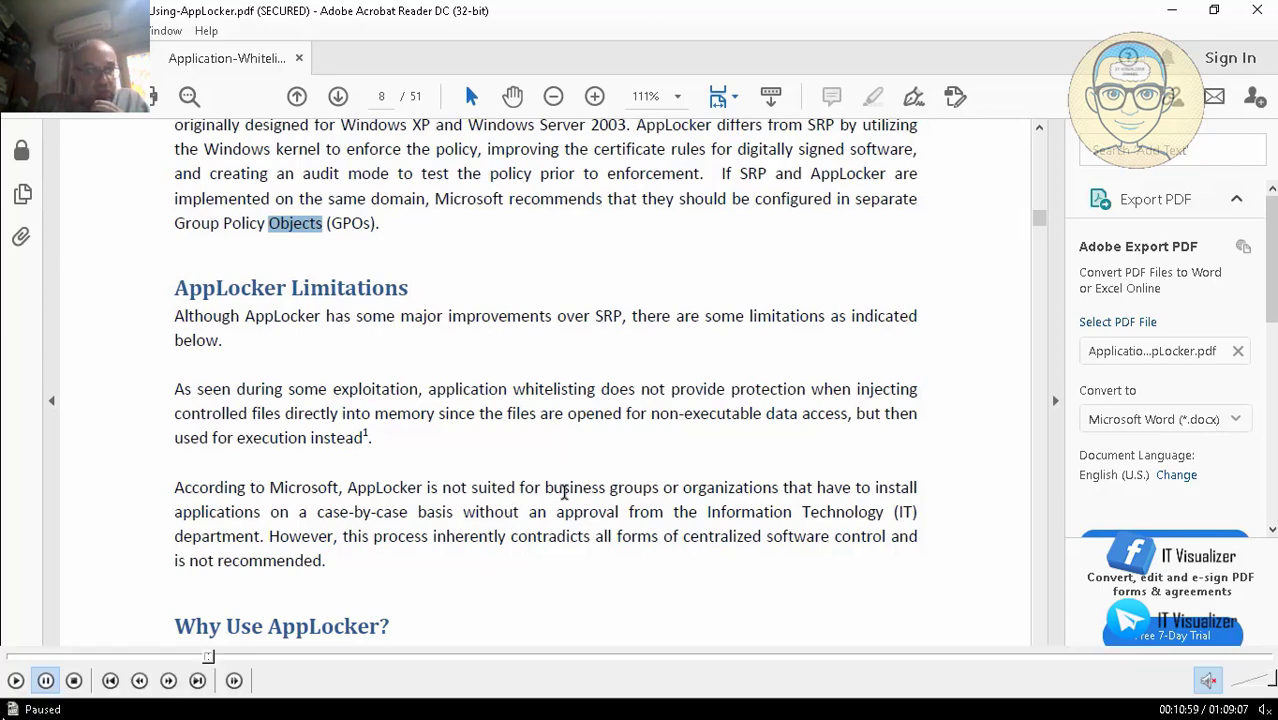
pyautogui.click(15, 680)
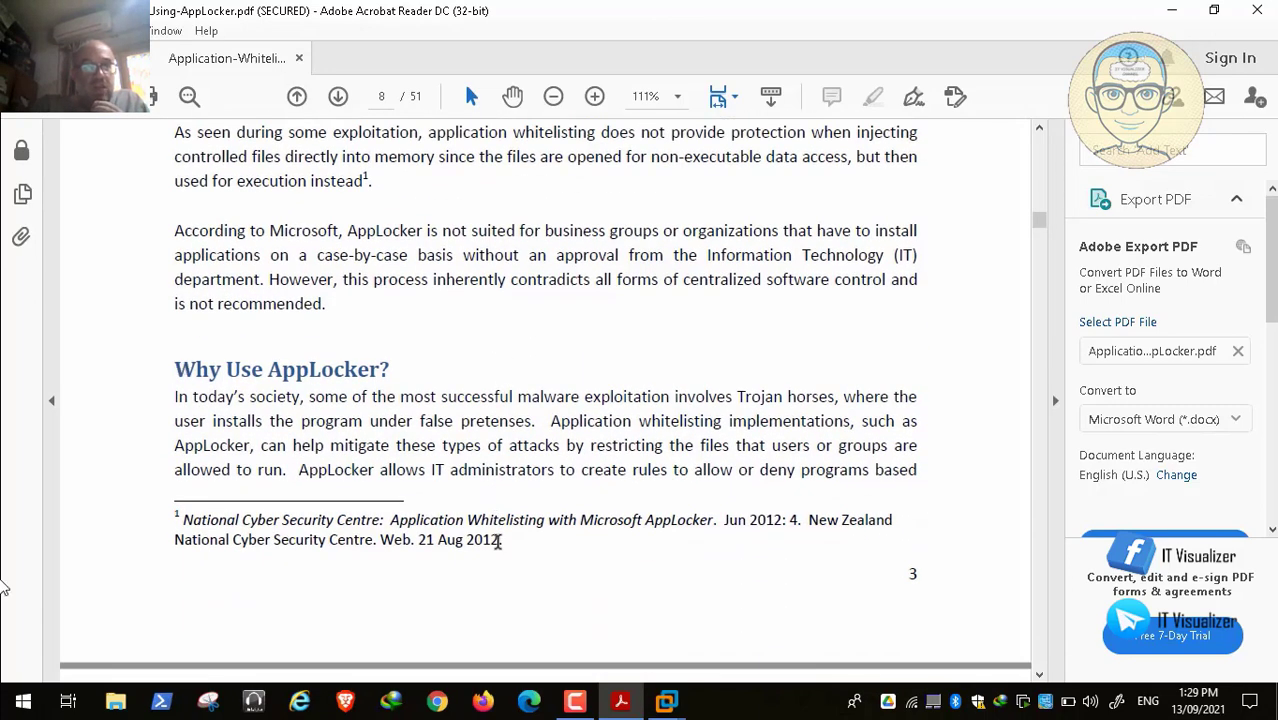
pyautogui.moveTo(46, 680)
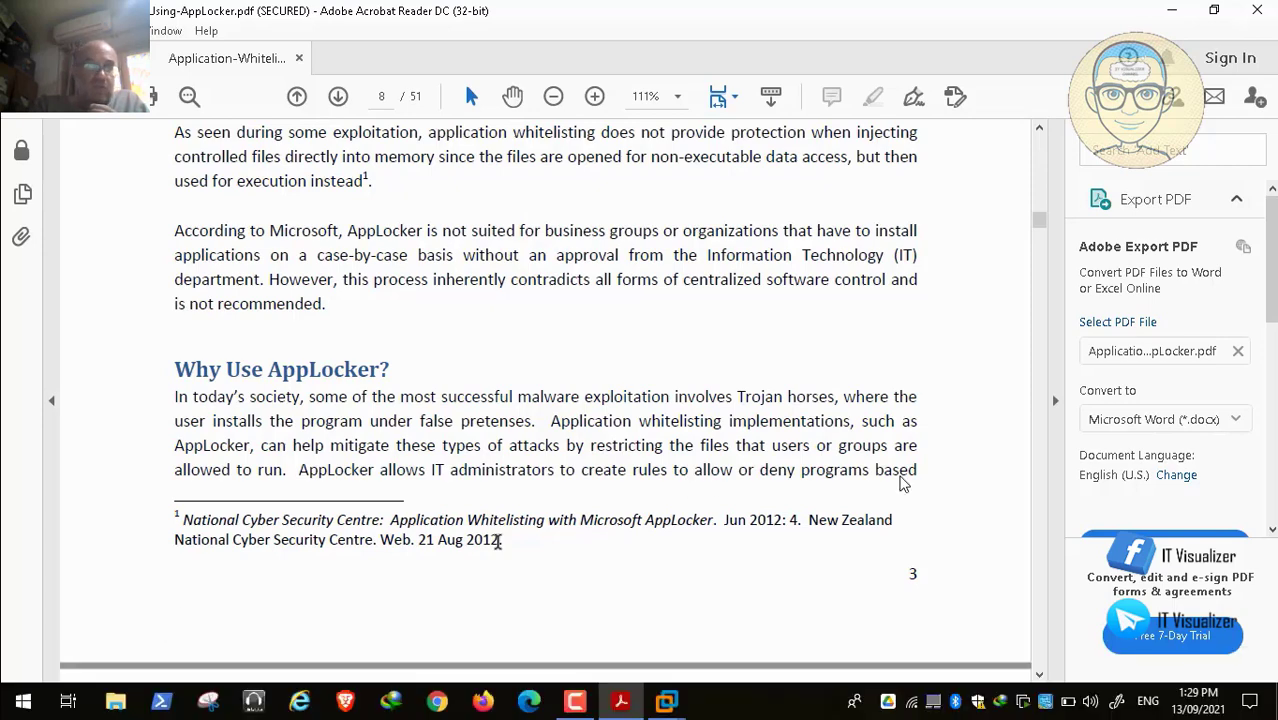
# Step: Scroll onto page 9's text about trusted users and portable applications
pyautogui.scroll(-3, 724, 433)
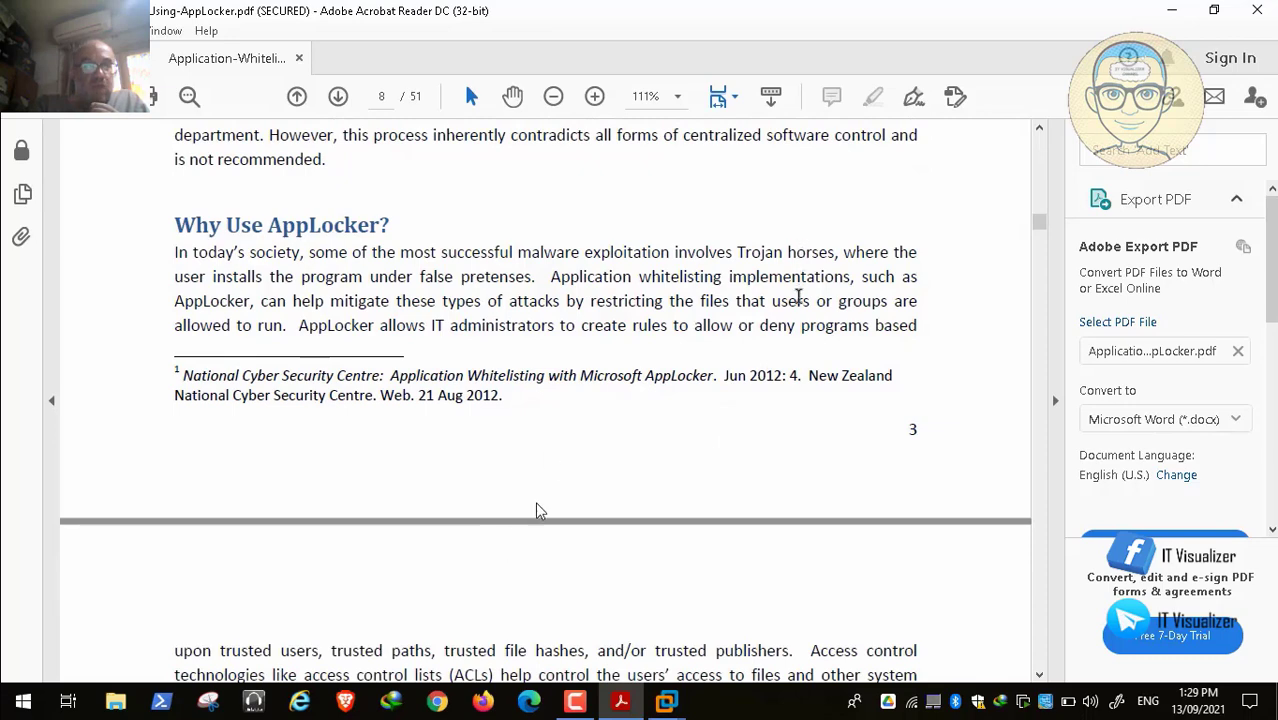
pyautogui.moveTo(378, 657)
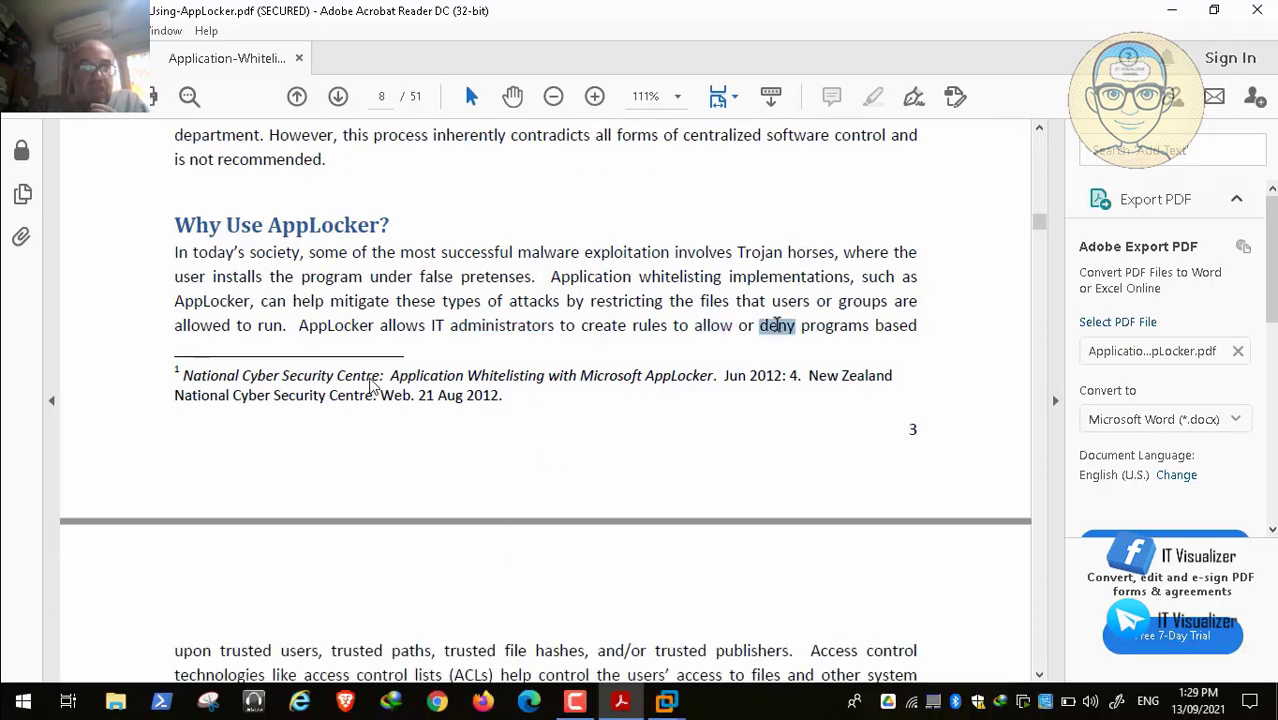
pyautogui.moveTo(117, 659)
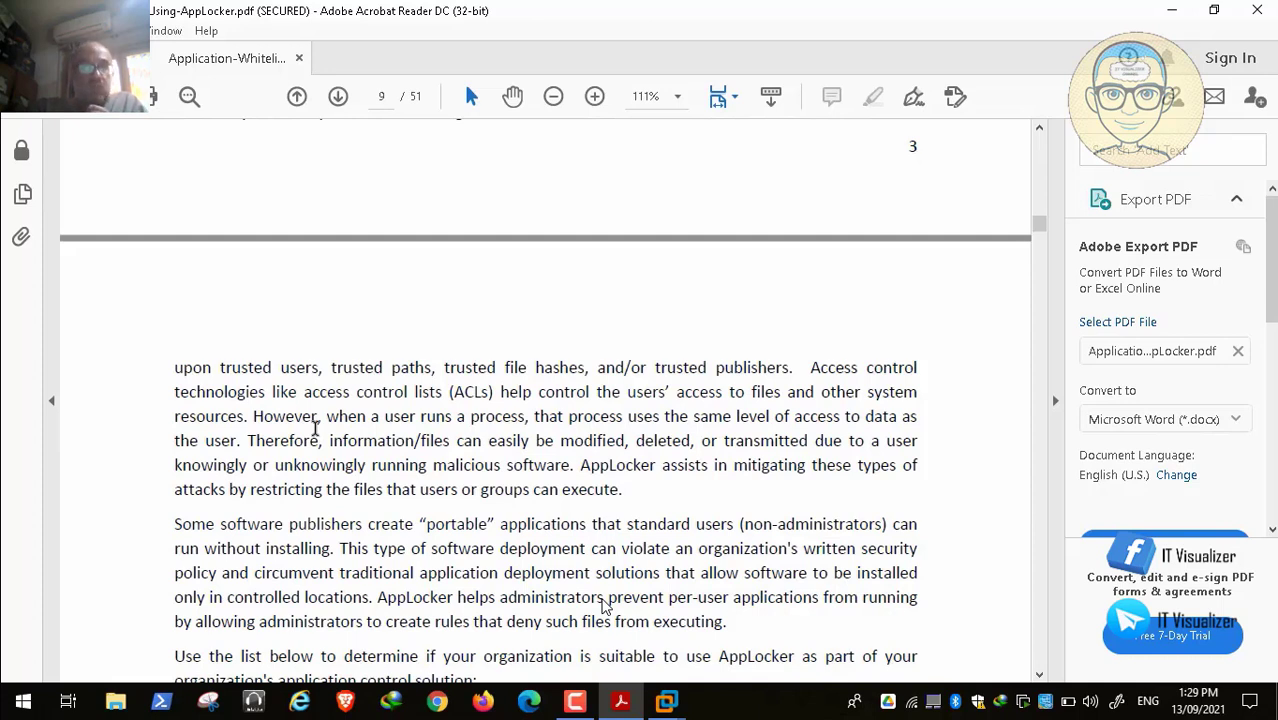
# Step: Resume the windowed lesson video at 00:12:10 on page 9
pyautogui.moveTo(100, 690)
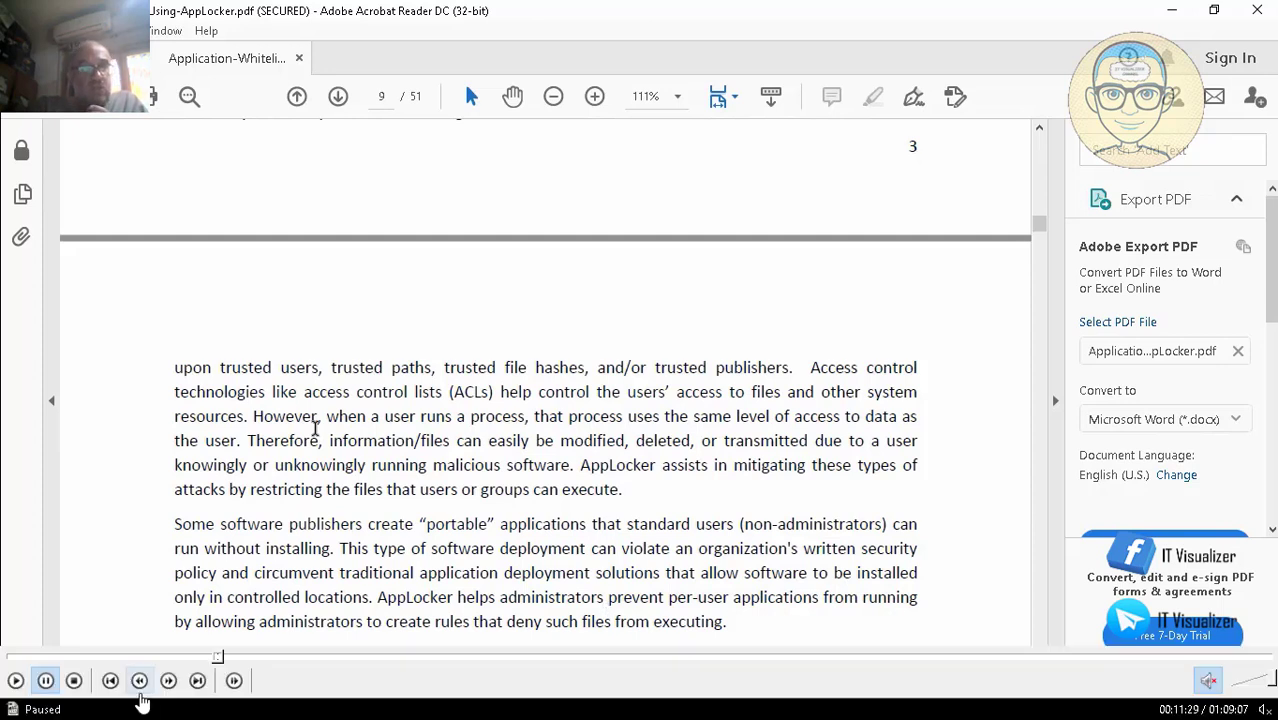
pyautogui.click(17, 686)
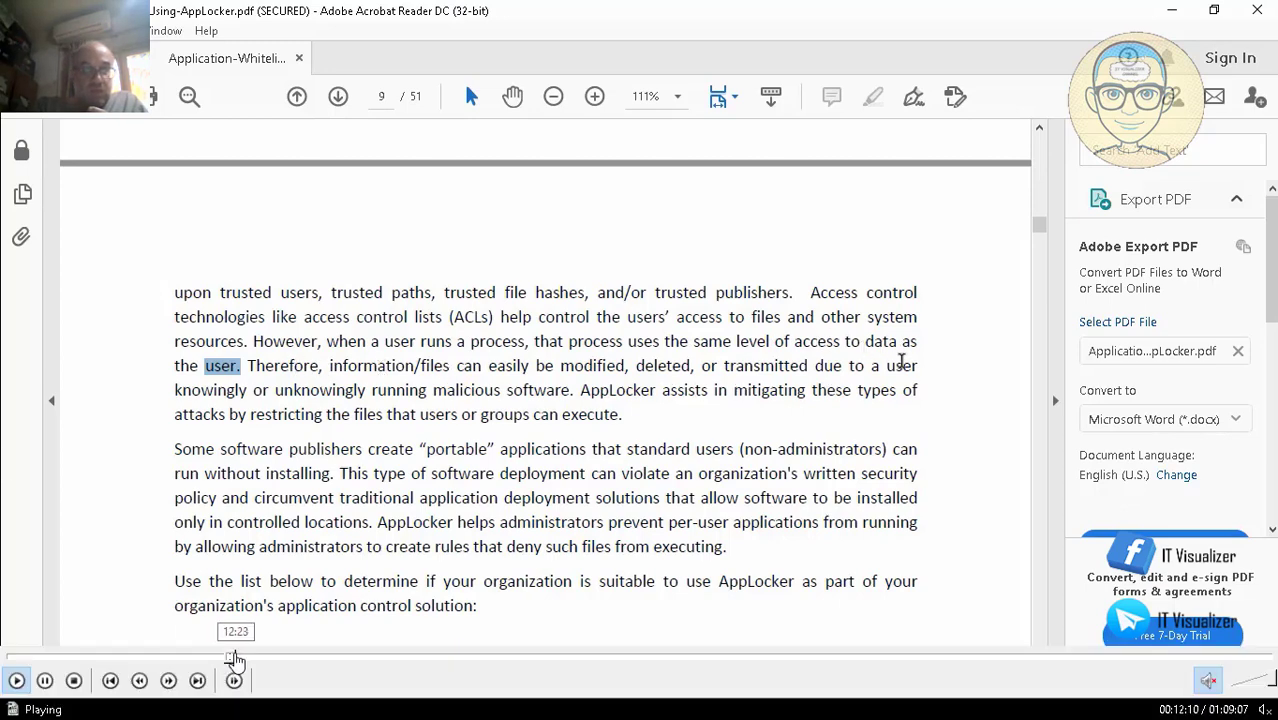
# Step: Skip the lesson video ahead a few seconds on the seek bar
pyautogui.click(235, 658)
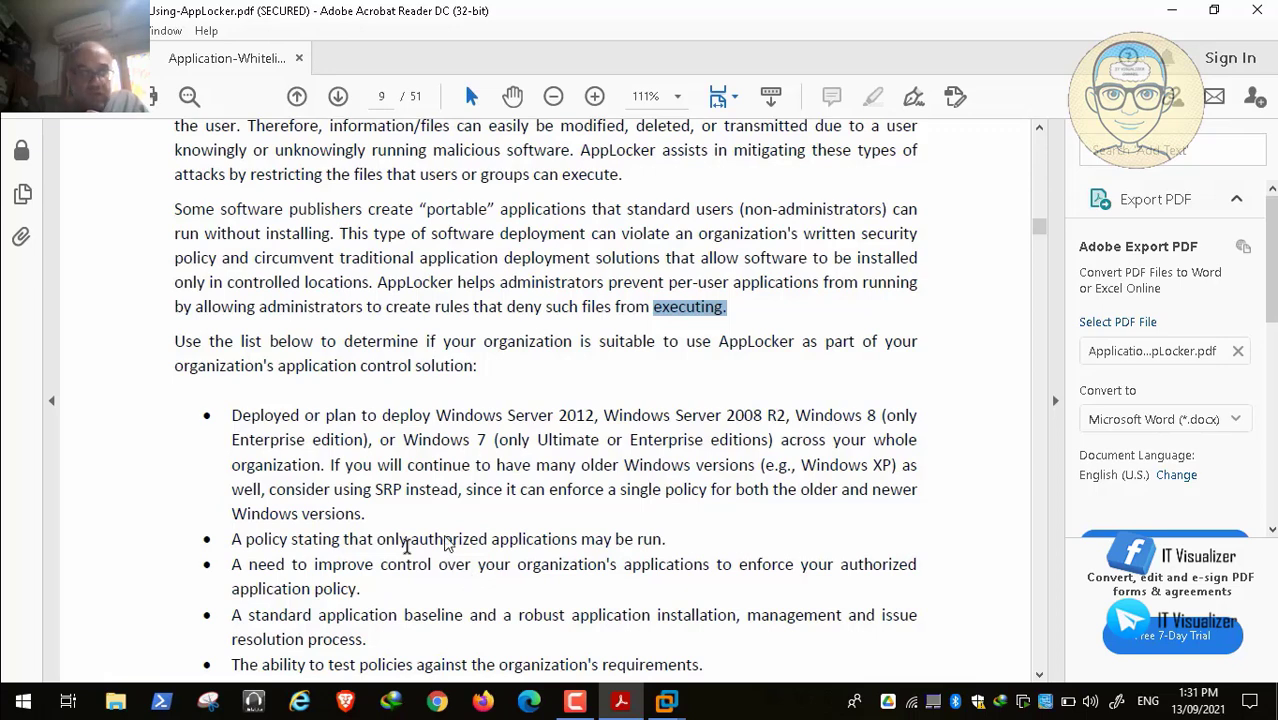
# Step: Resume the lesson video as it reaches the Advantages section on page 9
pyautogui.click(15, 681)
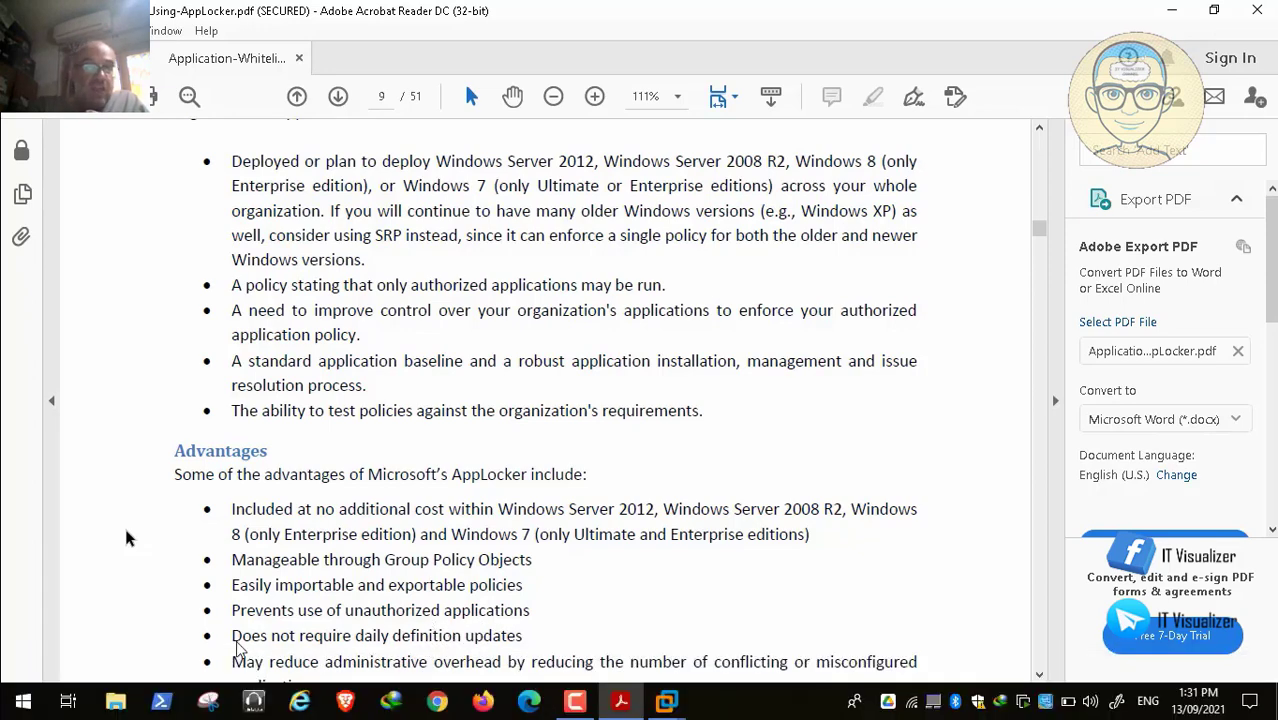
pyautogui.click(63, 680)
pyautogui.click(63, 680)
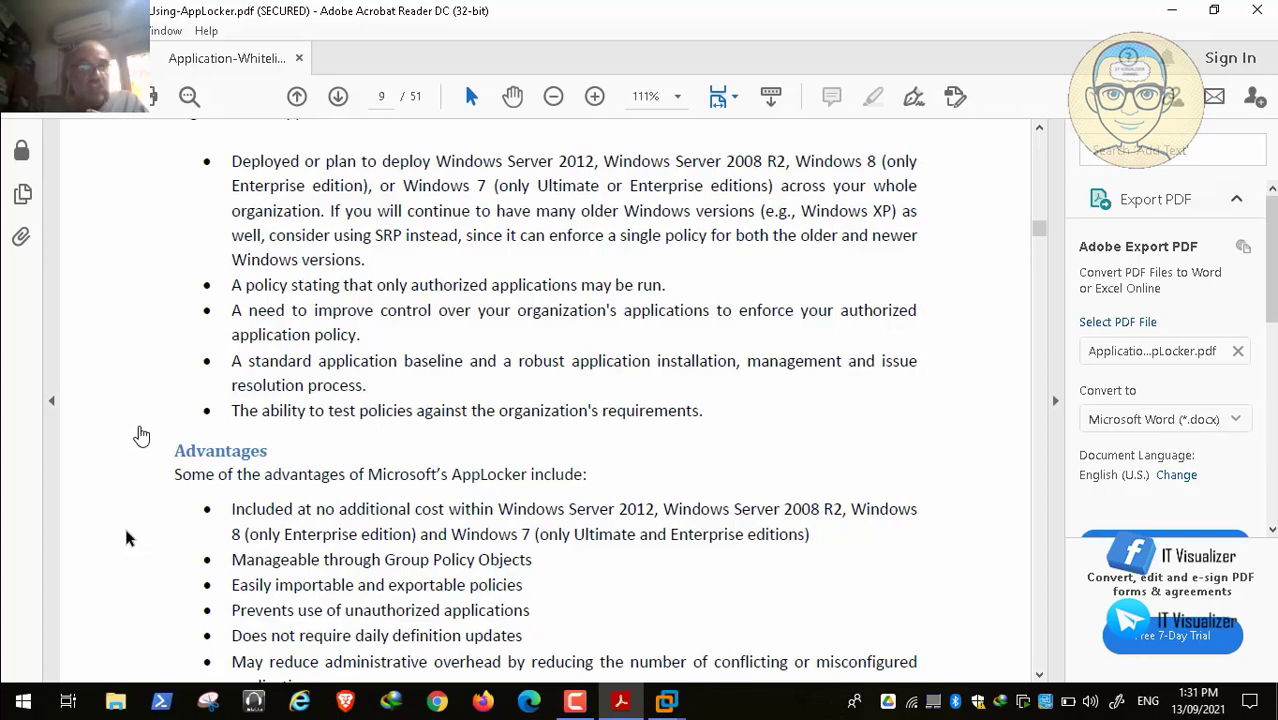
pyautogui.press('space')
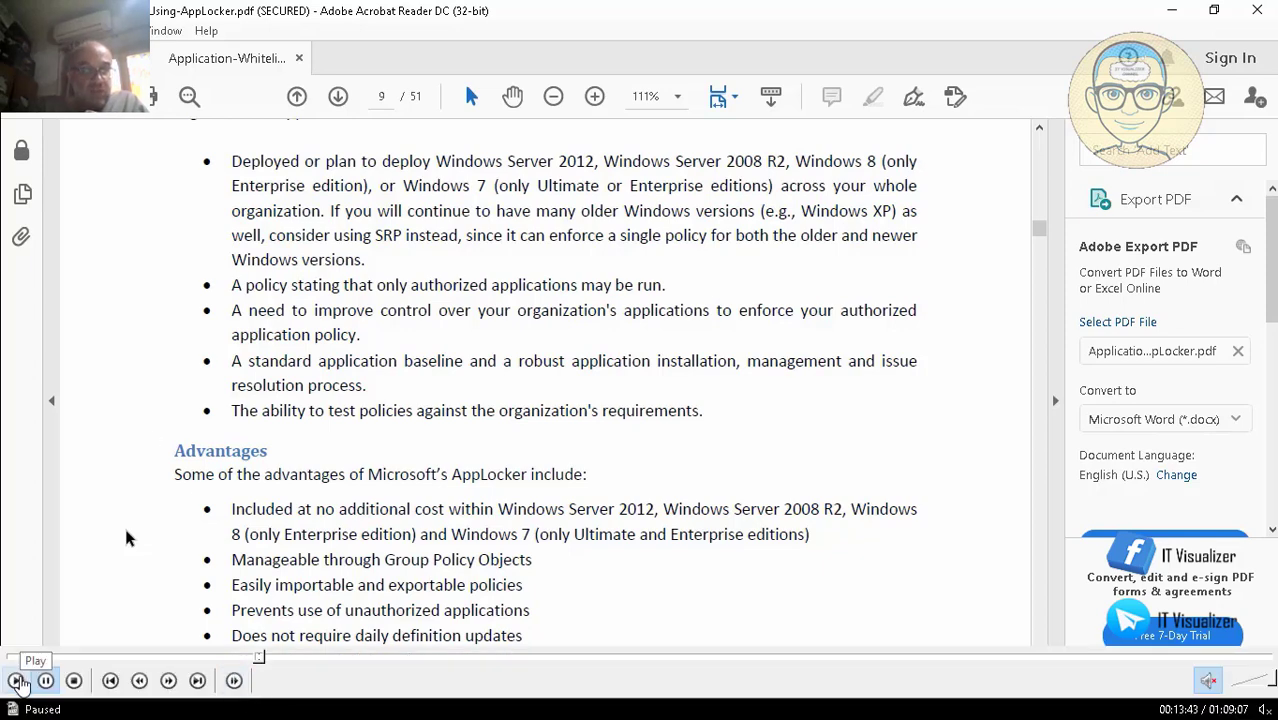
pyautogui.click(15, 680)
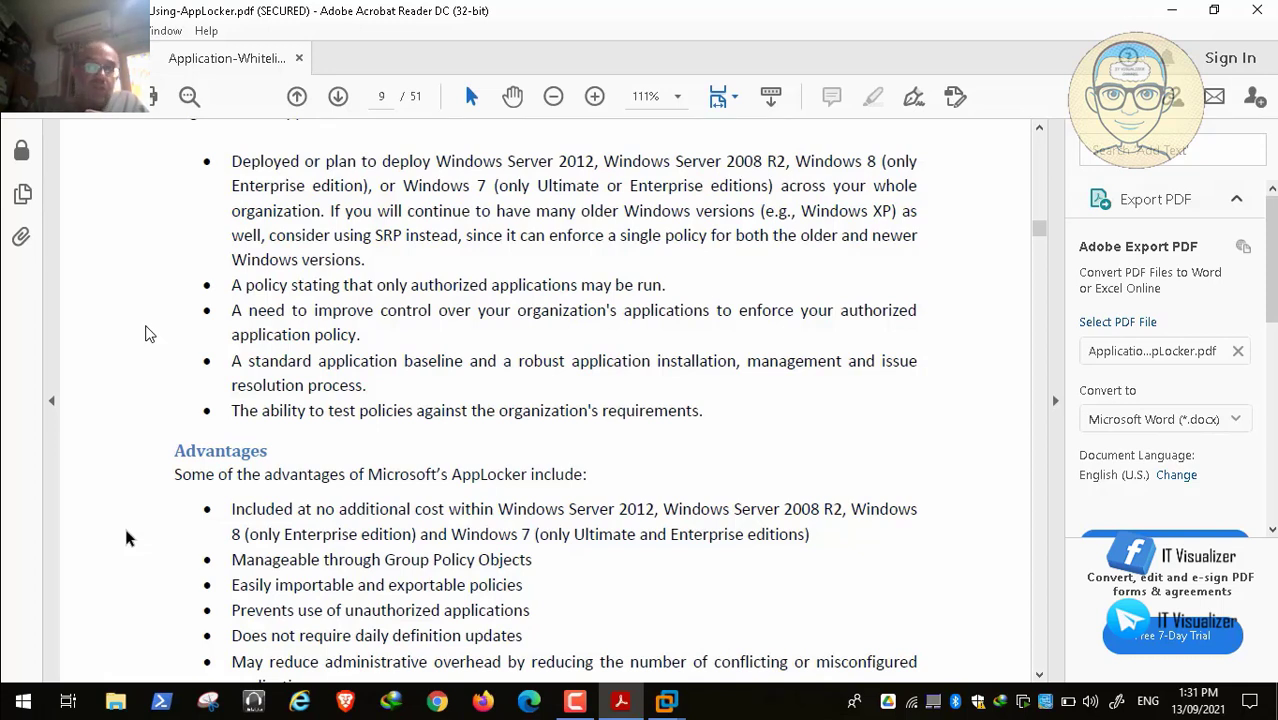
# Step: Bring the Disadvantages list and its three drawbacks on page 10 into view
pyautogui.moveTo(262, 665)
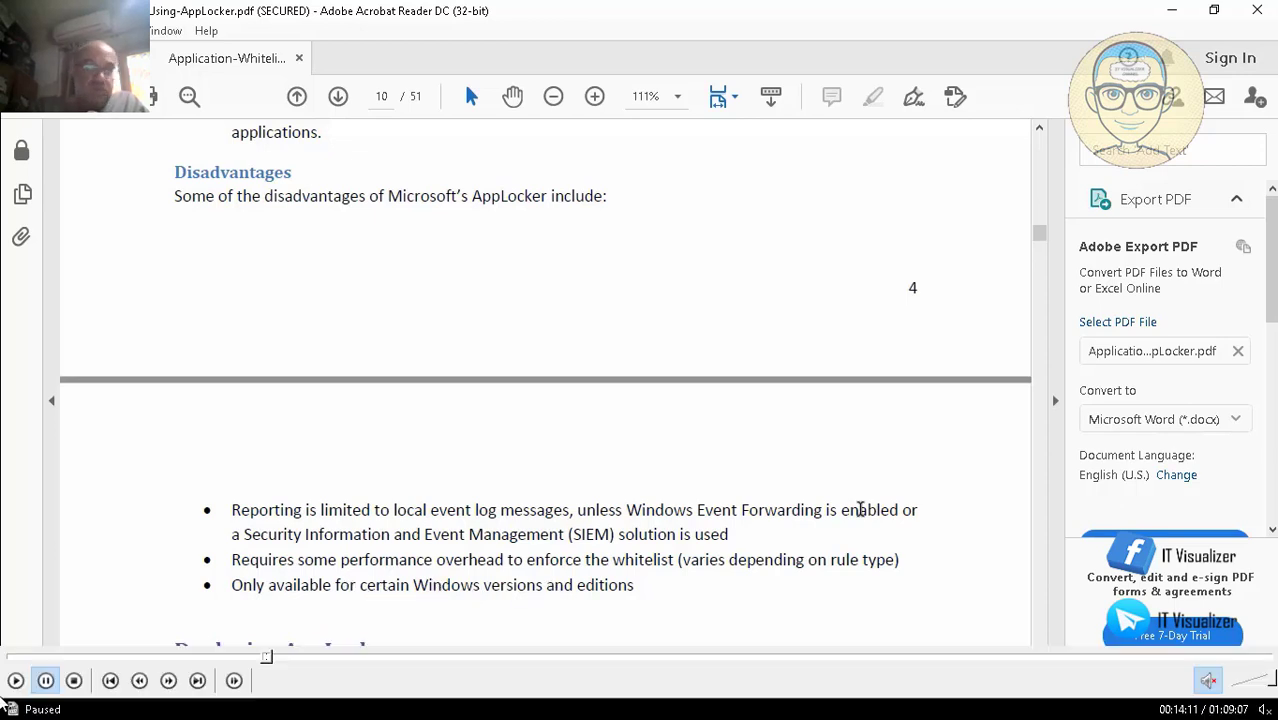
# Step: Play to Deploying AppLocker, pause at 00:14:22, then close the player and bring up recorder controls
pyautogui.click(15, 680)
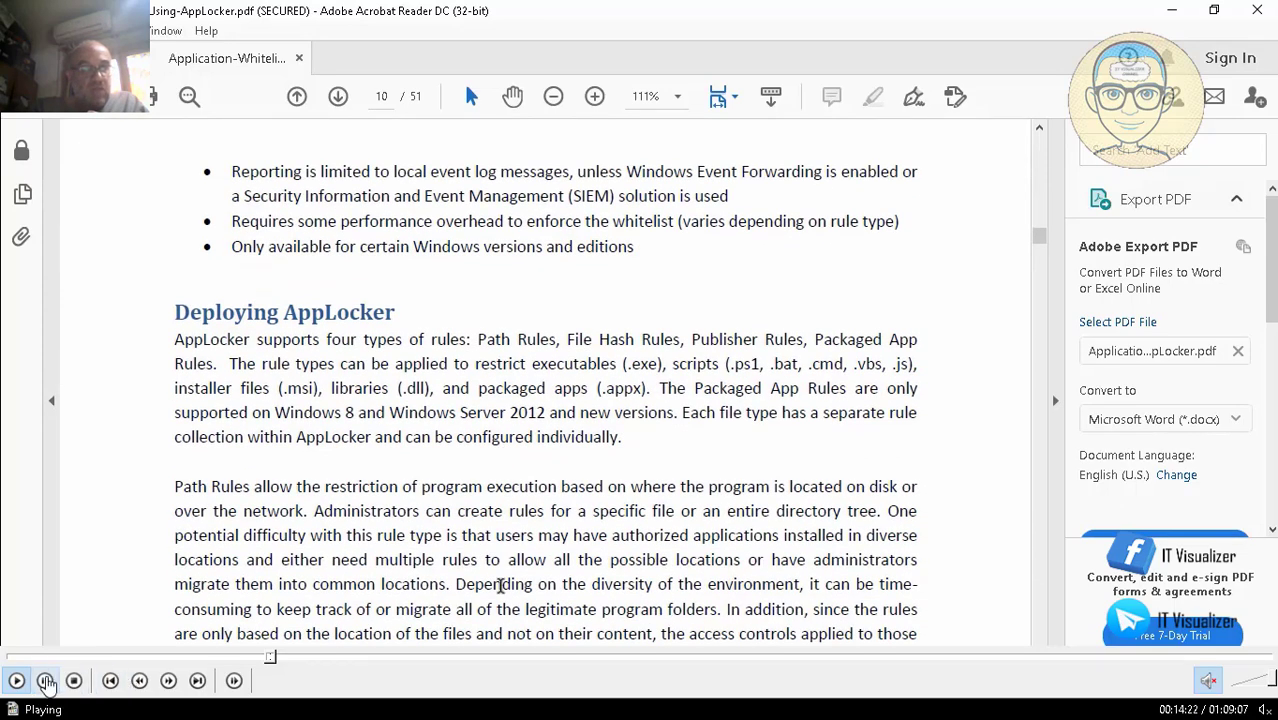
pyautogui.click(45, 681)
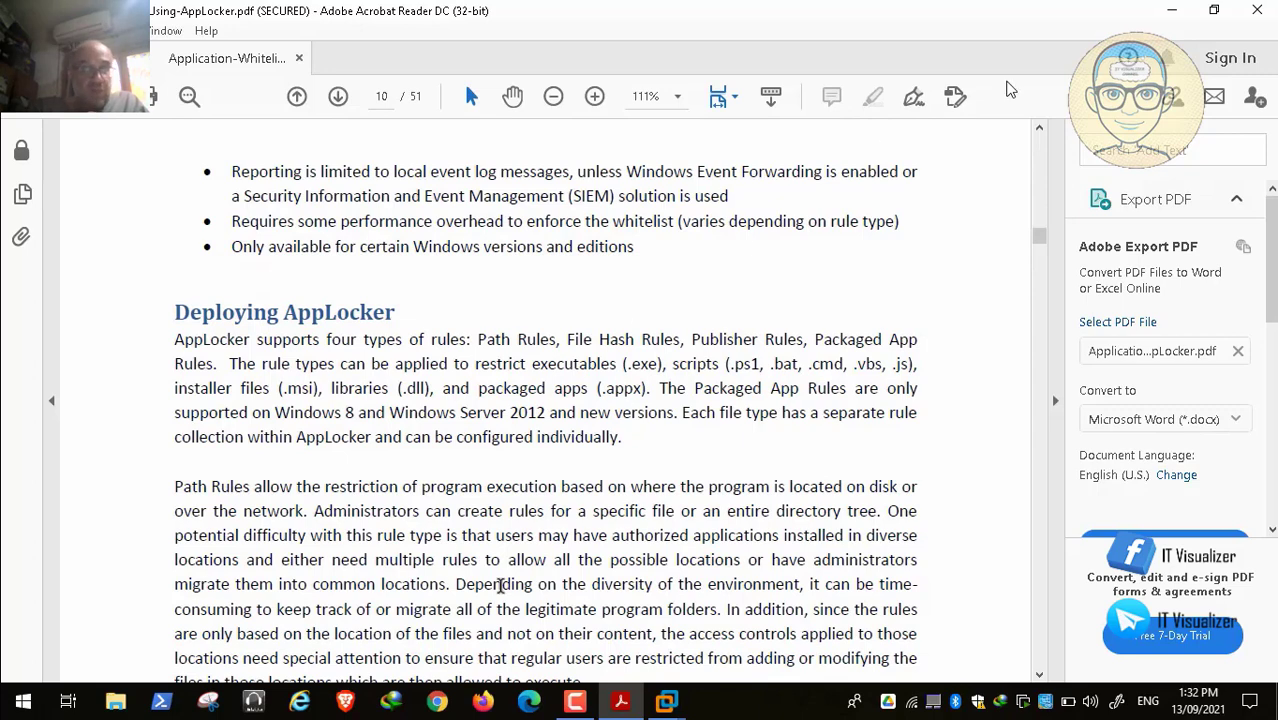
pyautogui.doubleClick(658, 394)
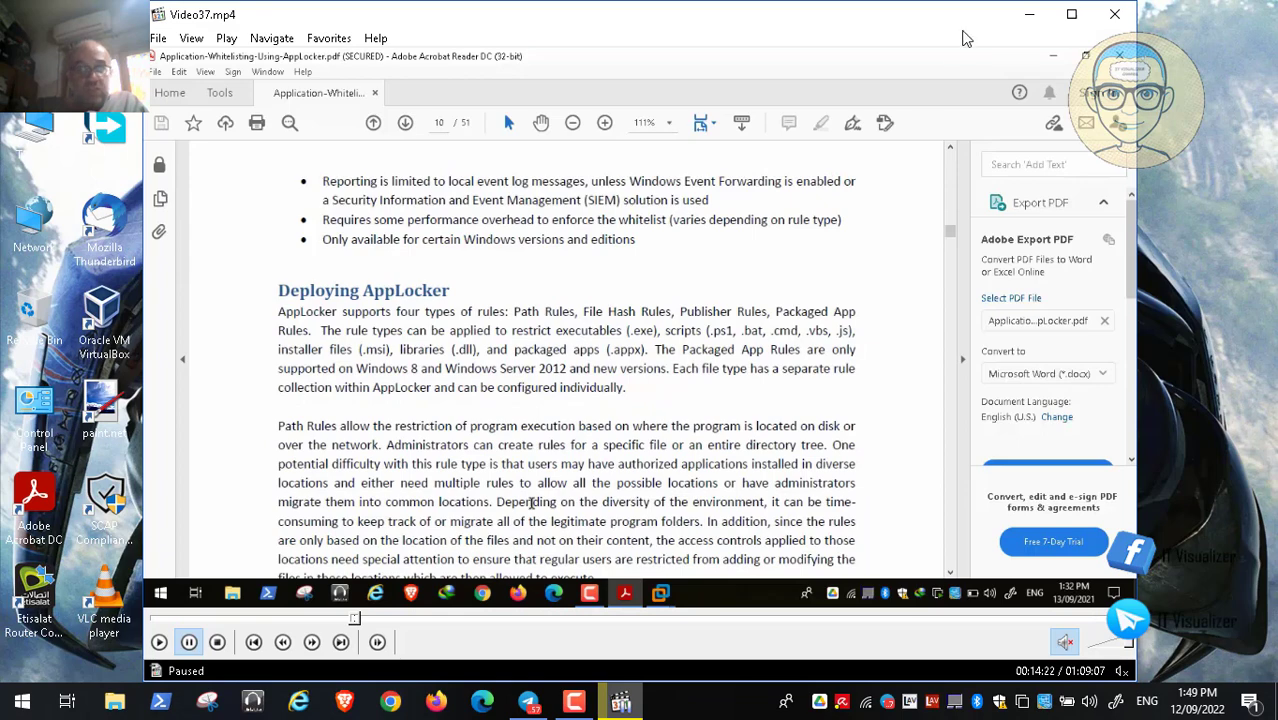
pyautogui.click(1113, 15)
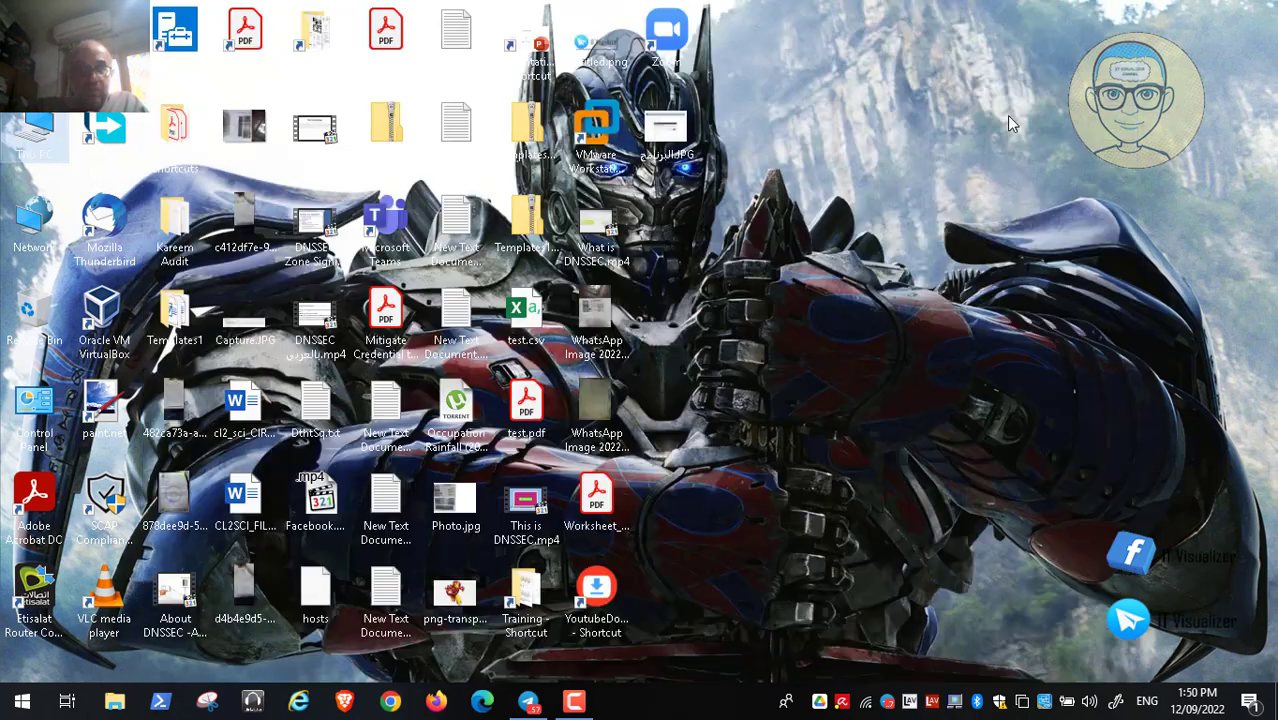
pyautogui.click(574, 701)
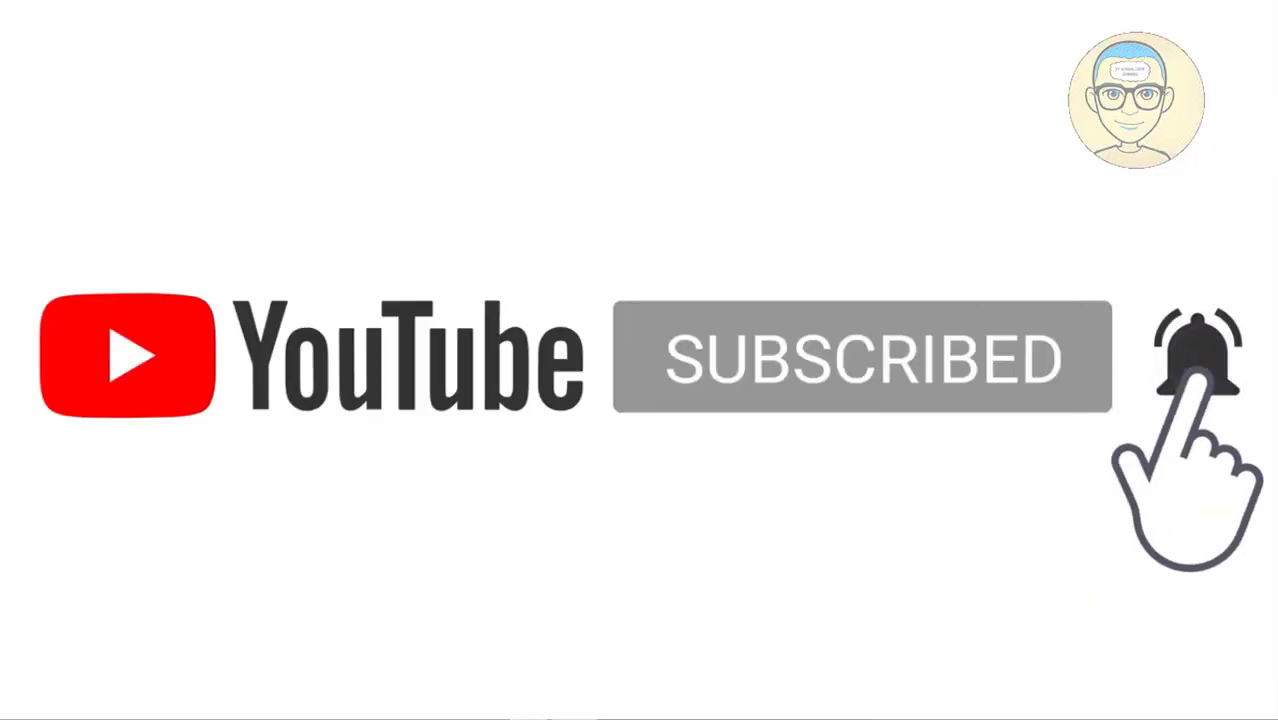